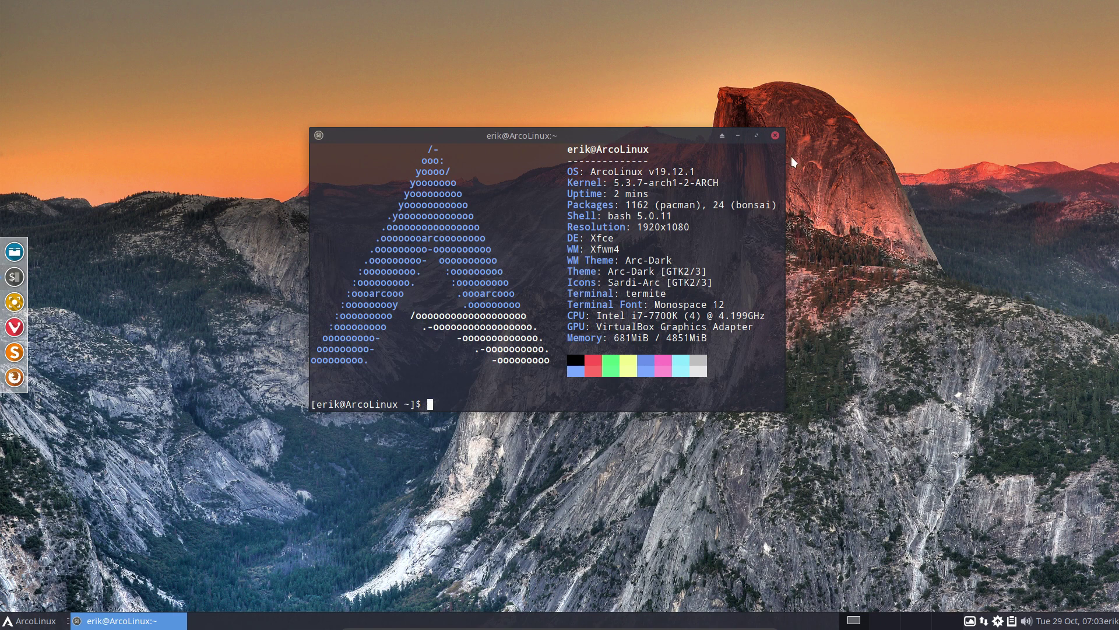
# Close the Termite window showing the system info summary, leaving the bare desktop
pyautogui.click(775, 135)
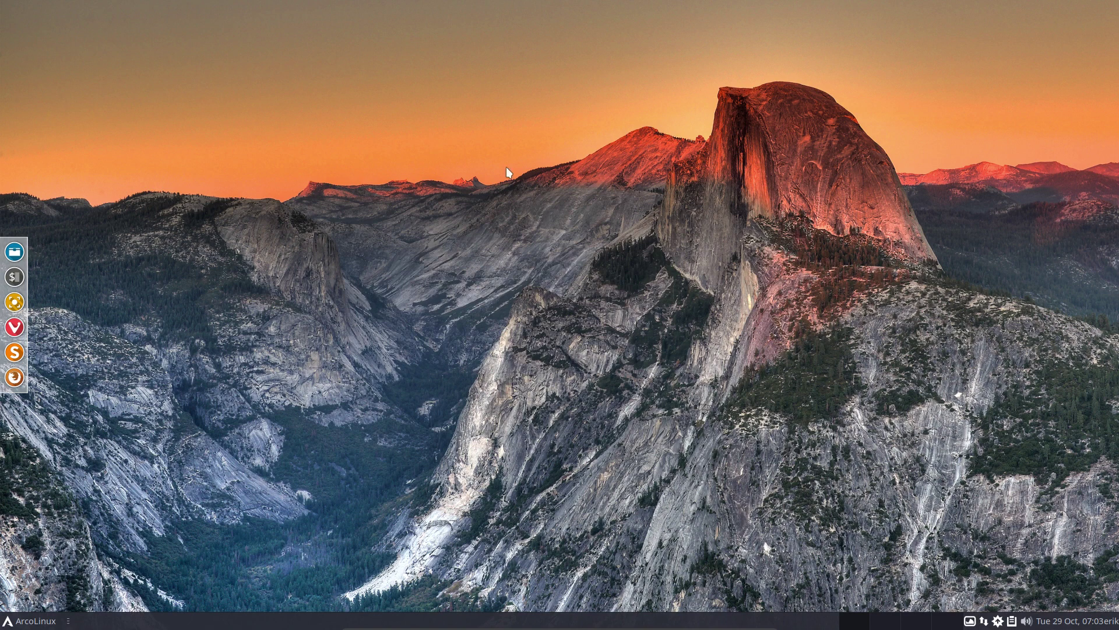
pyautogui.press('F12')
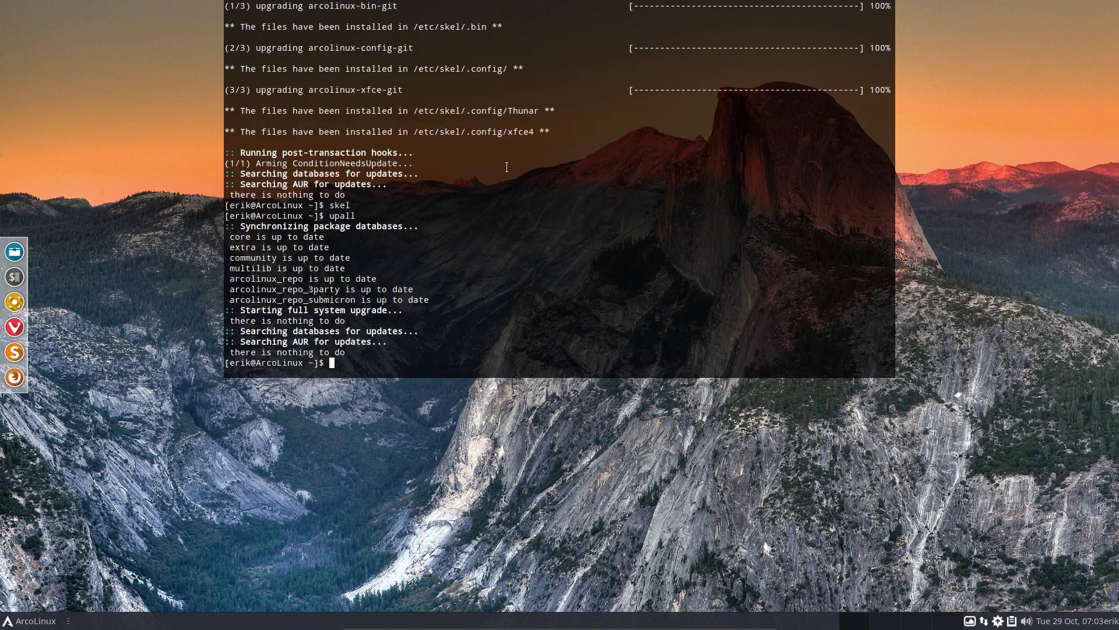
pyautogui.scroll(7, 462, 179)
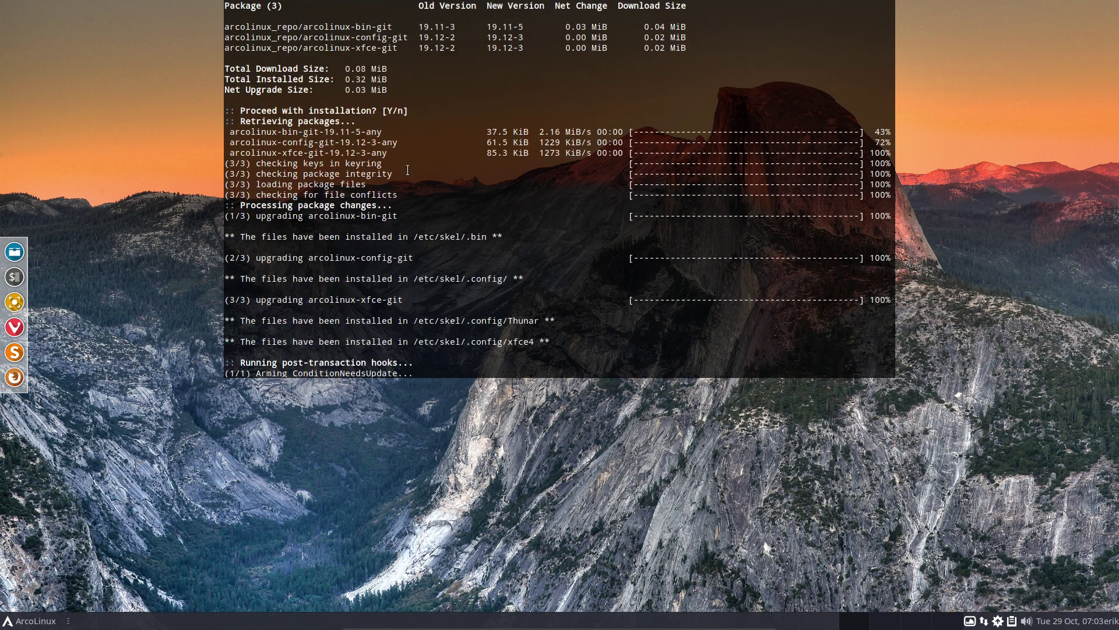
pyautogui.doubleClick(364, 27)
pyautogui.doubleClick(367, 37)
pyautogui.doubleClick(367, 48)
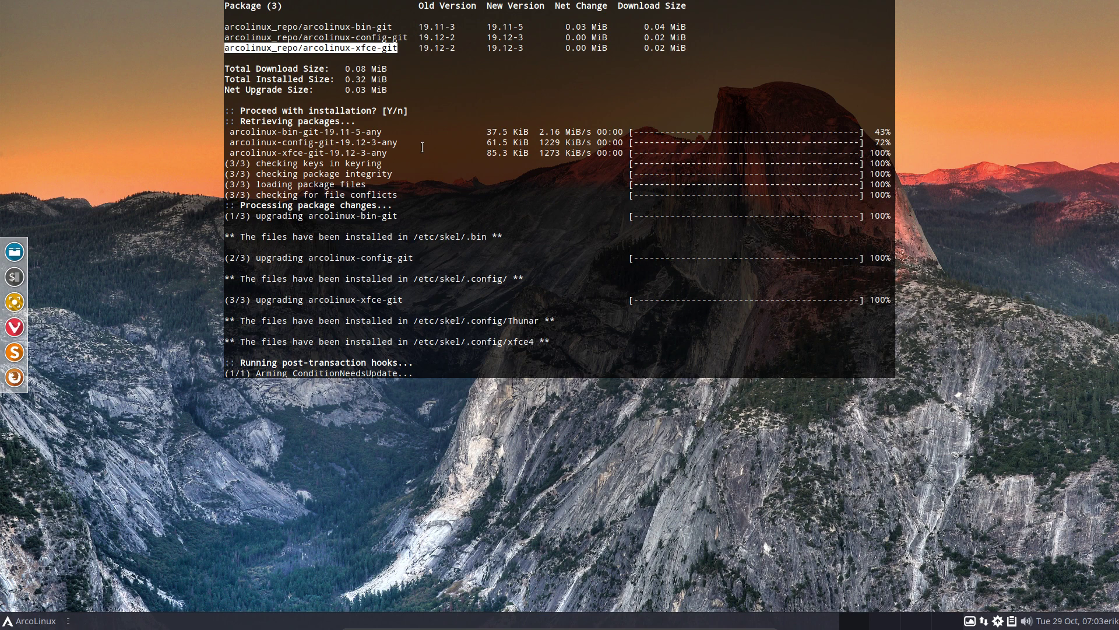
pyautogui.scroll(-7, 422, 147)
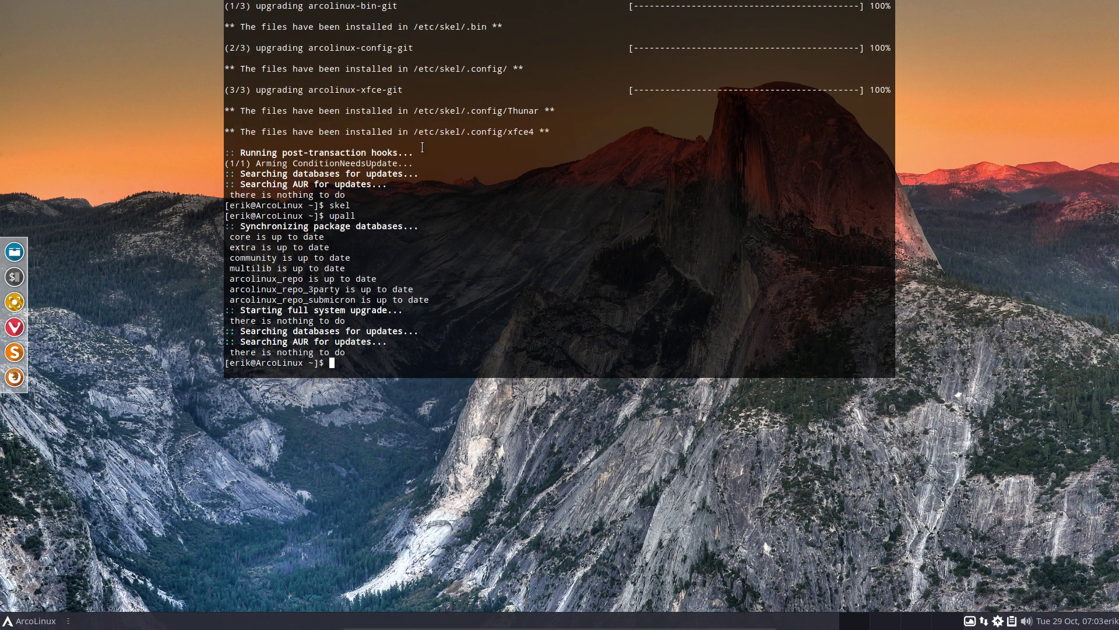
pyautogui.write('fetch')
pyautogui.press('Return')
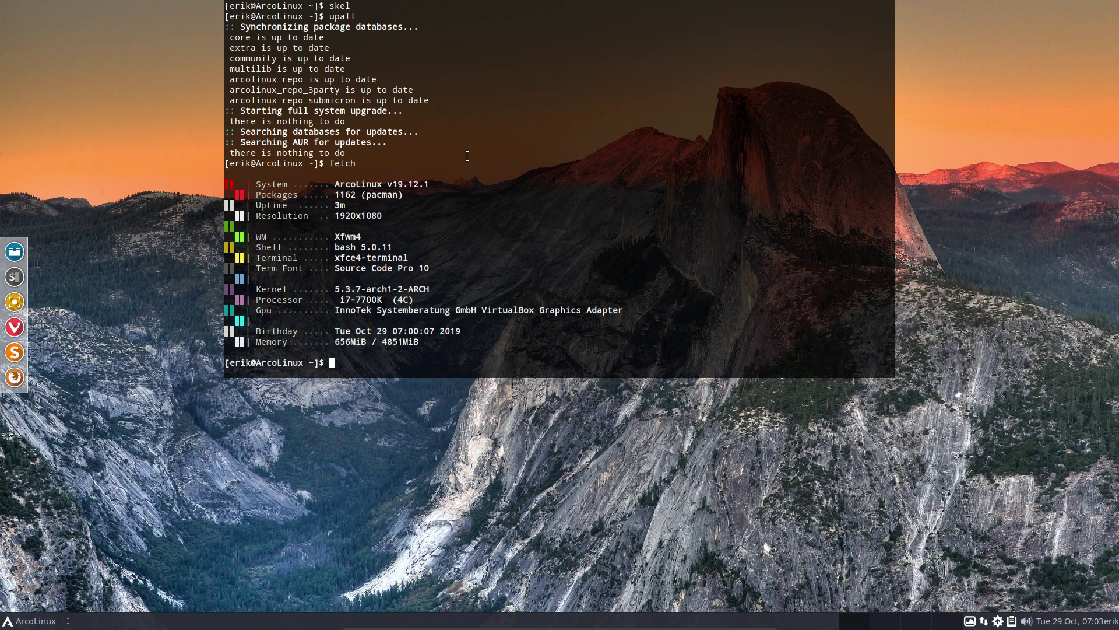
pyautogui.press('F12')
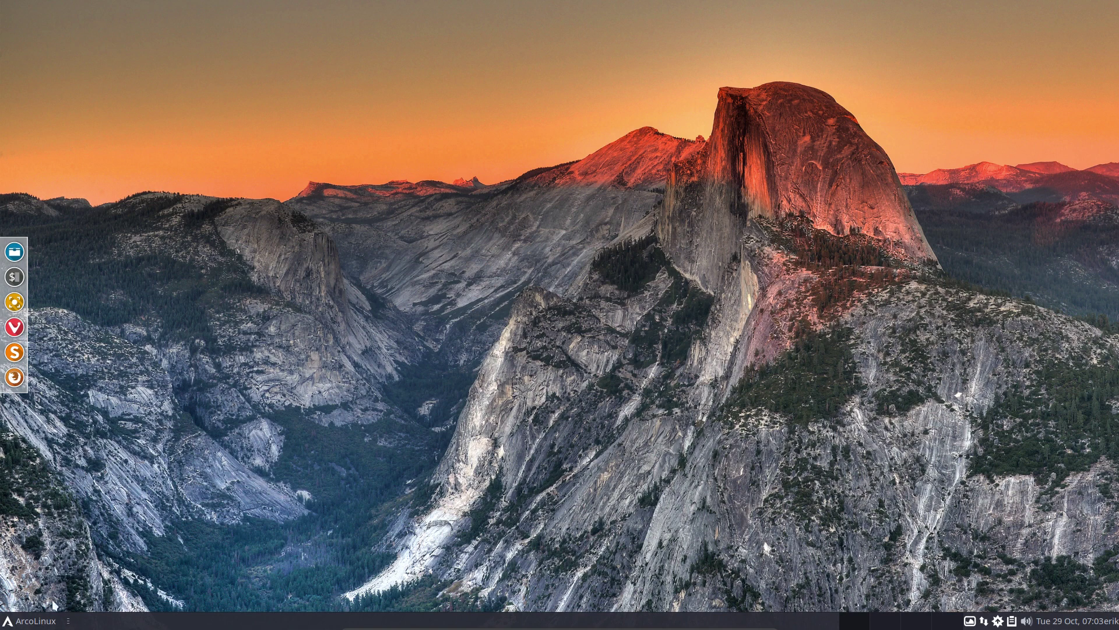
# Log out of the current Xfce session from the application menu
pyautogui.click(32, 620)
pyautogui.click(79, 601)
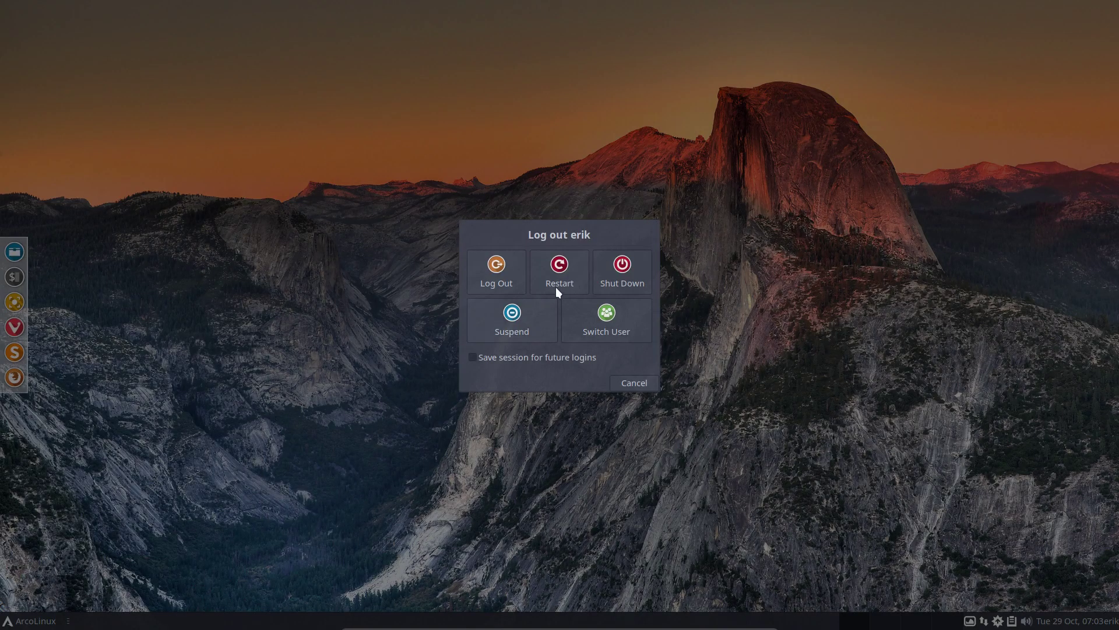
pyautogui.click(499, 267)
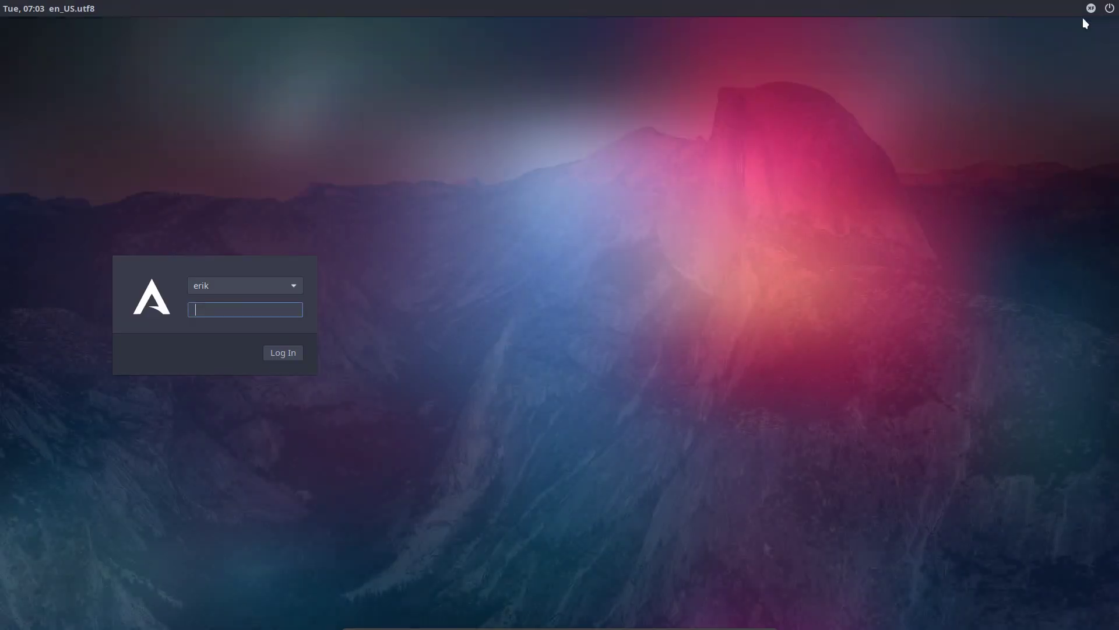
# Sign back in at the LightDM greeter with the account password and dismiss the connection notification
pyautogui.click(1090, 8)
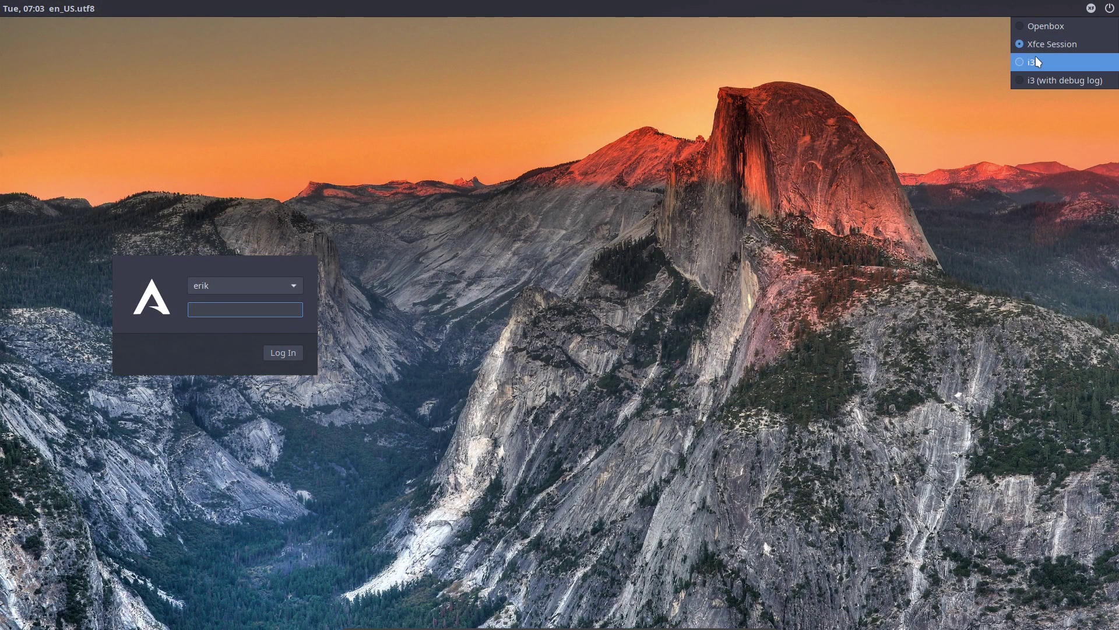
pyautogui.click(243, 304)
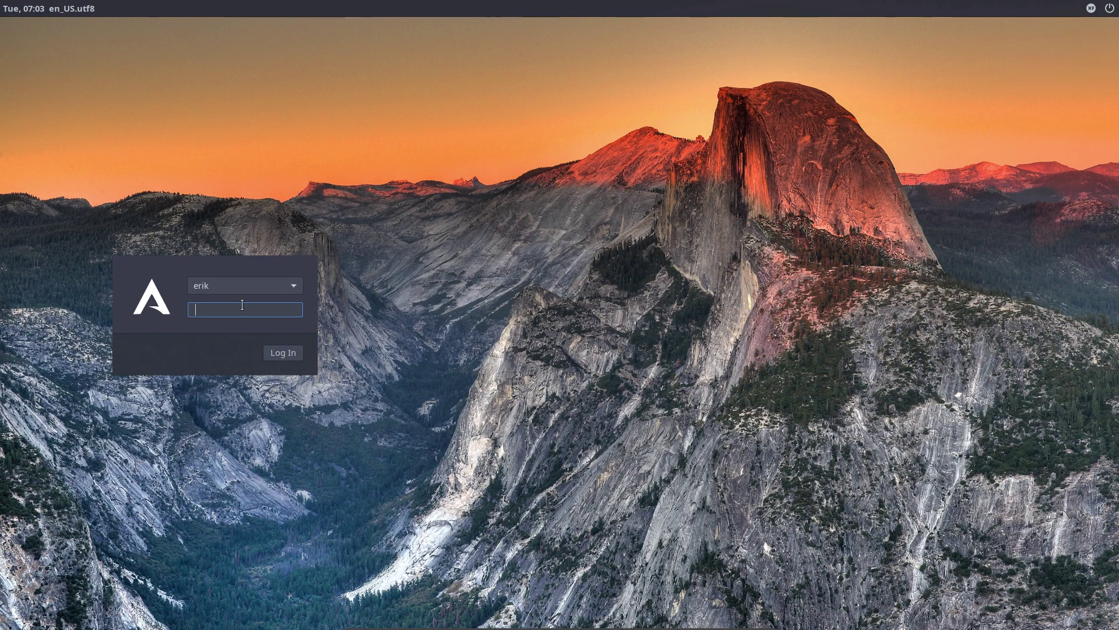
pyautogui.press('Return')
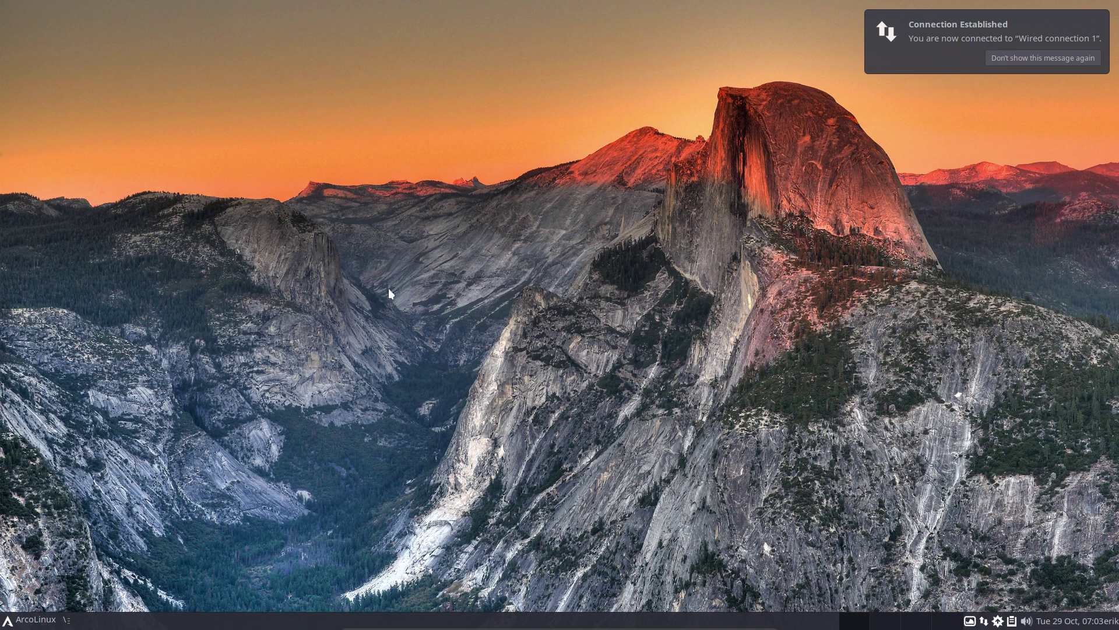
pyautogui.click(1001, 71)
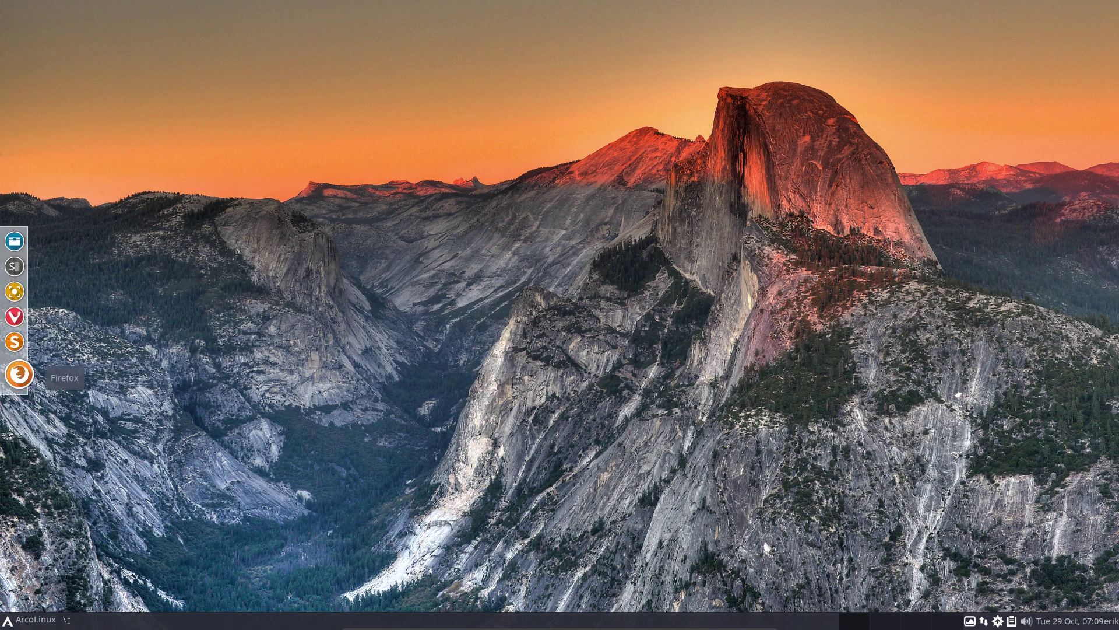
# In a new terminal, run update to upgrade arcolinux-xfce-git to 19.12-4, then run skel
pyautogui.click(19, 276)
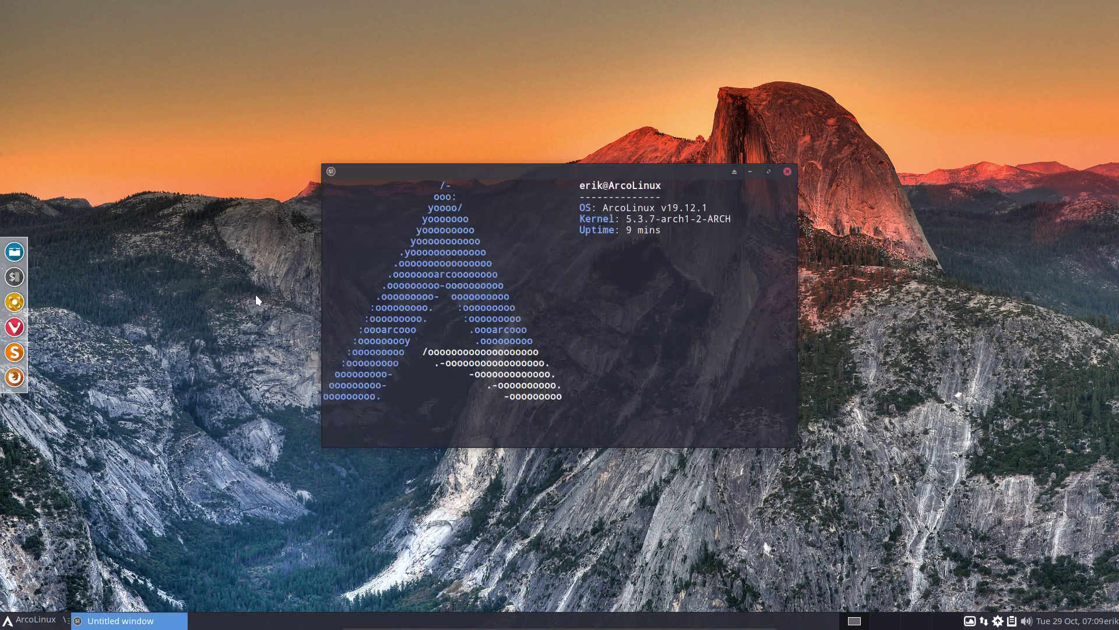
pyautogui.write('update')
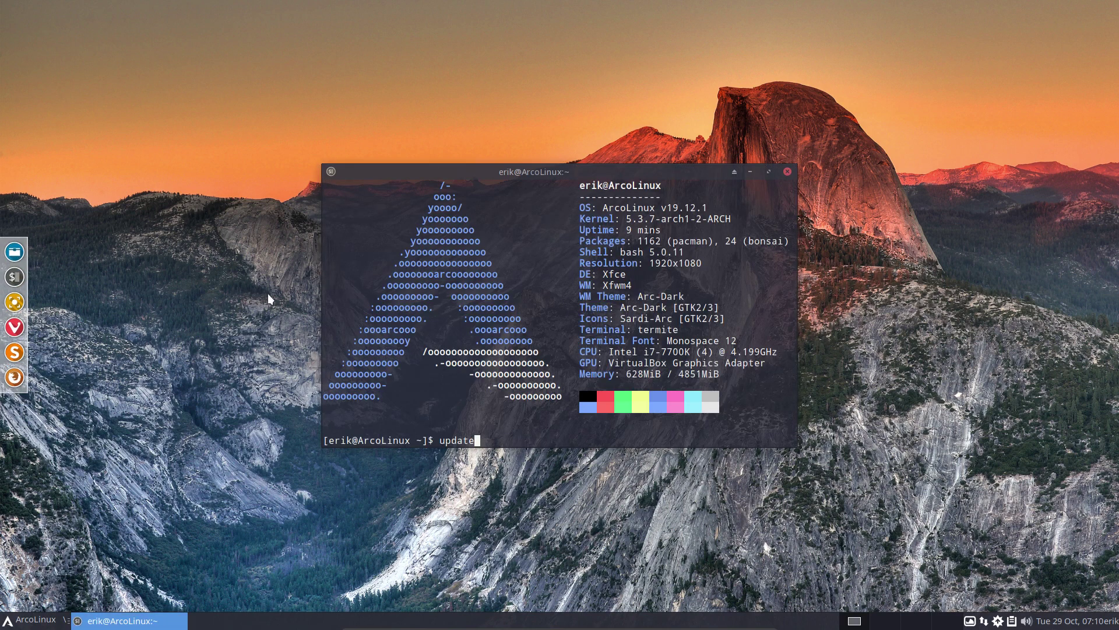
pyautogui.press('Return')
pyautogui.press('Return')
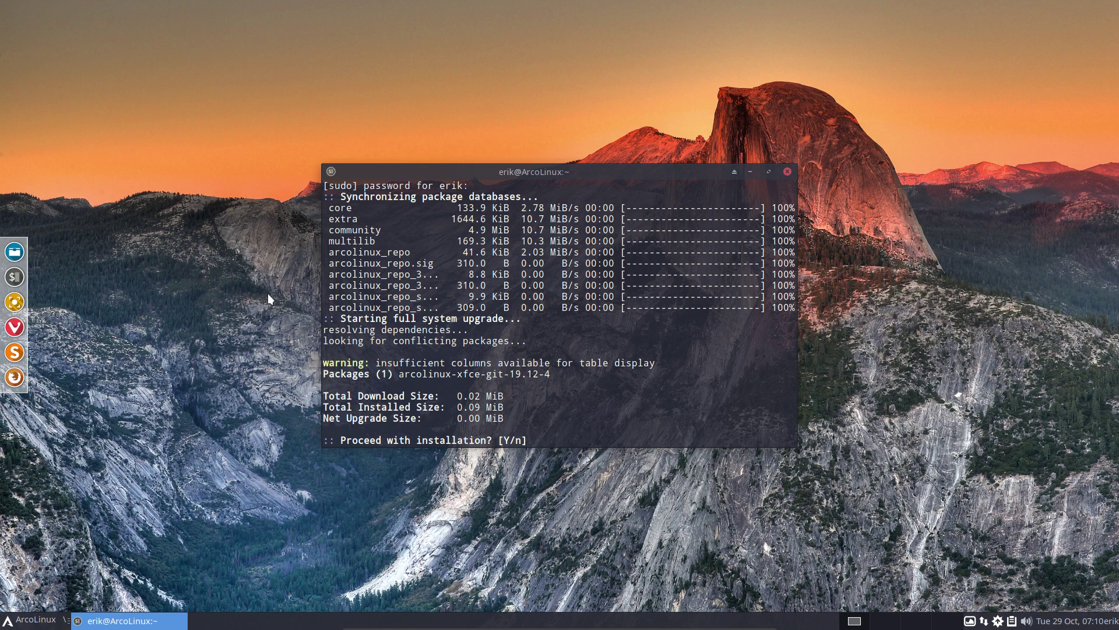
pyautogui.write('y')
pyautogui.press('Return')
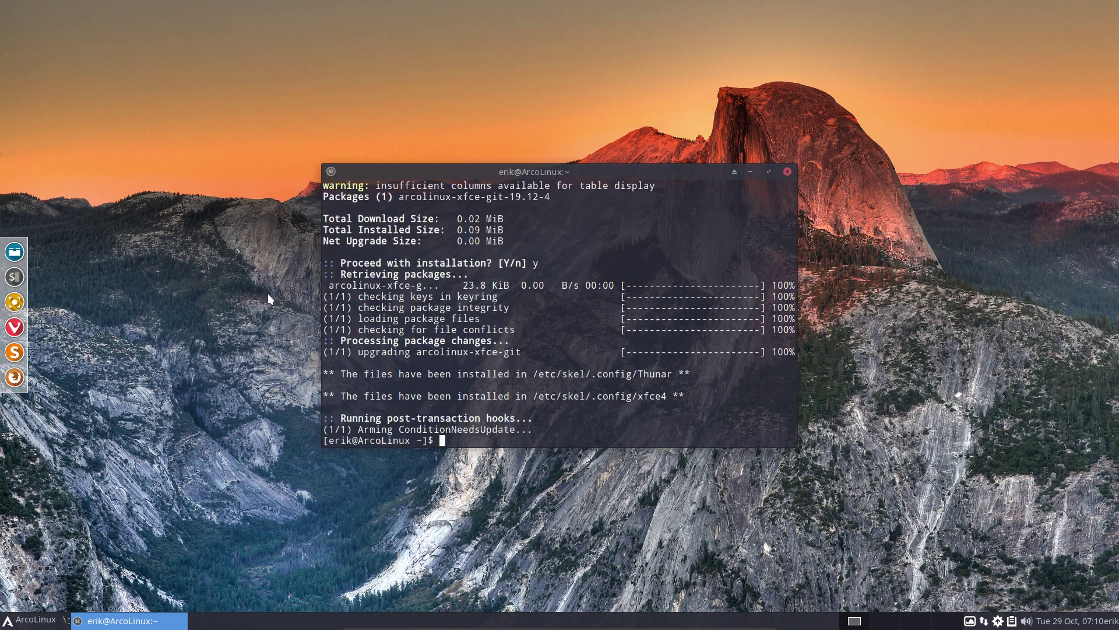
pyautogui.write('skel')
pyautogui.press('Return')
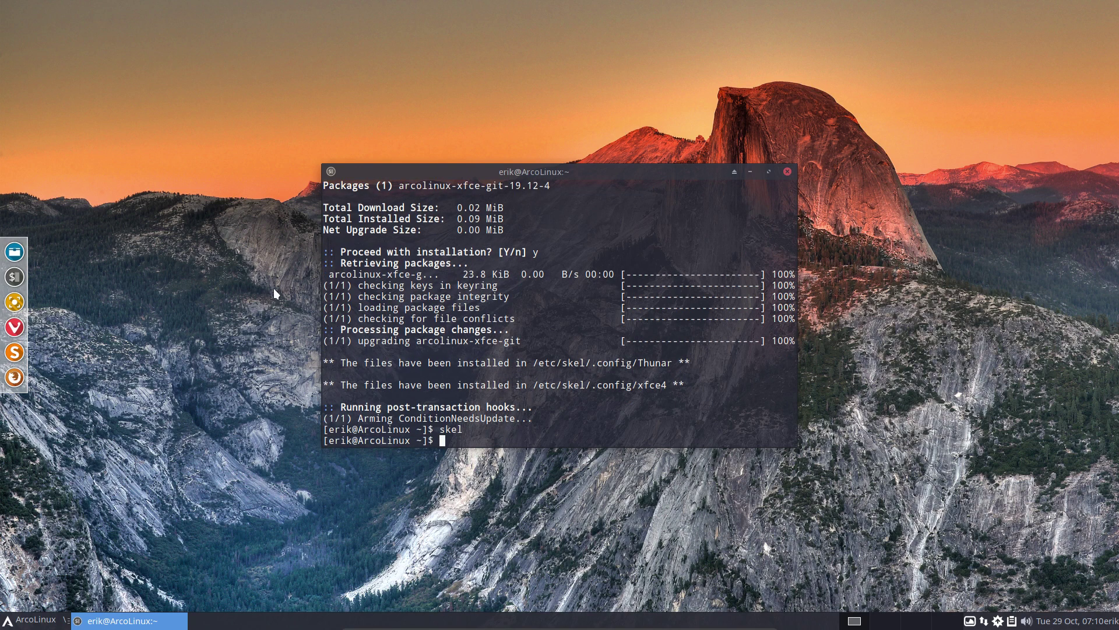
# Log out, sign back in at LightDM, and open a fresh terminal with Ctrl+Alt+Enter
pyautogui.click(42, 627)
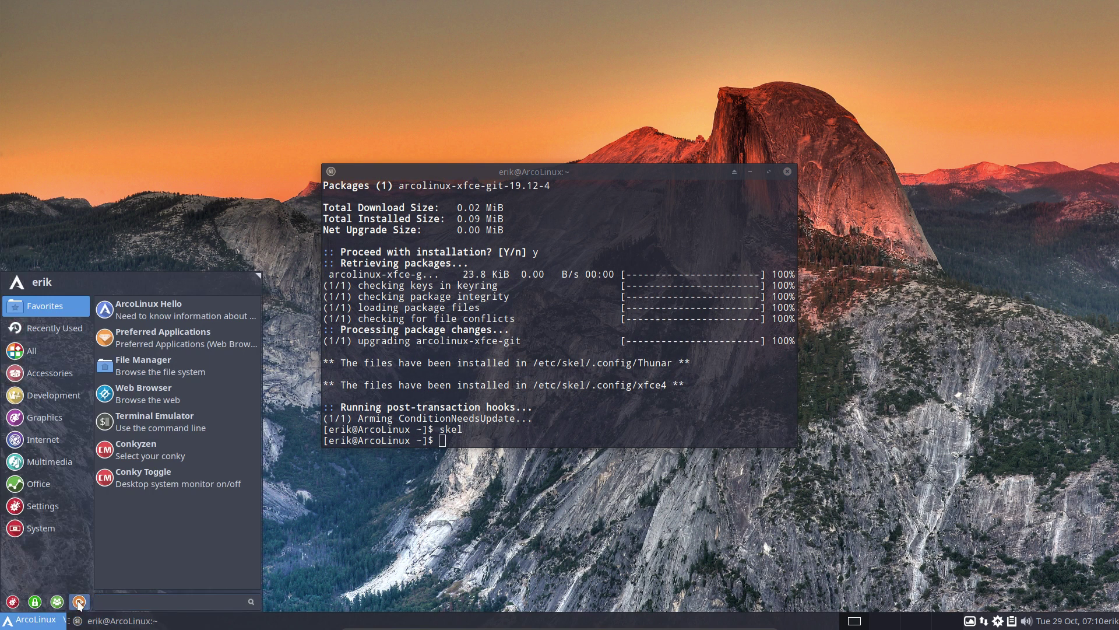
pyautogui.click(79, 602)
pyautogui.click(498, 290)
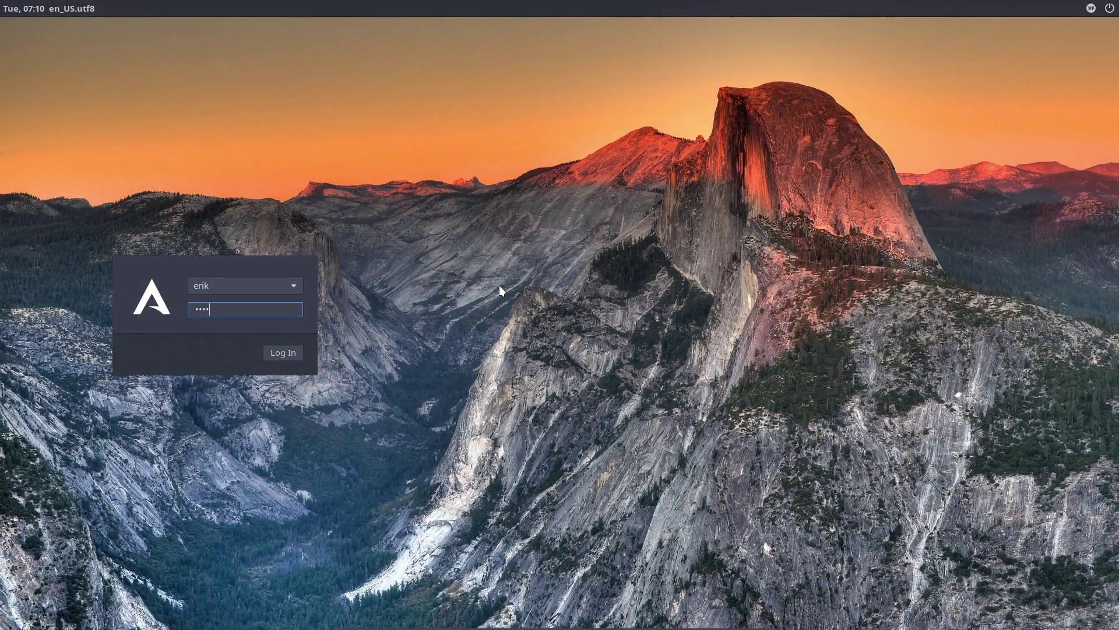
pyautogui.press('Return')
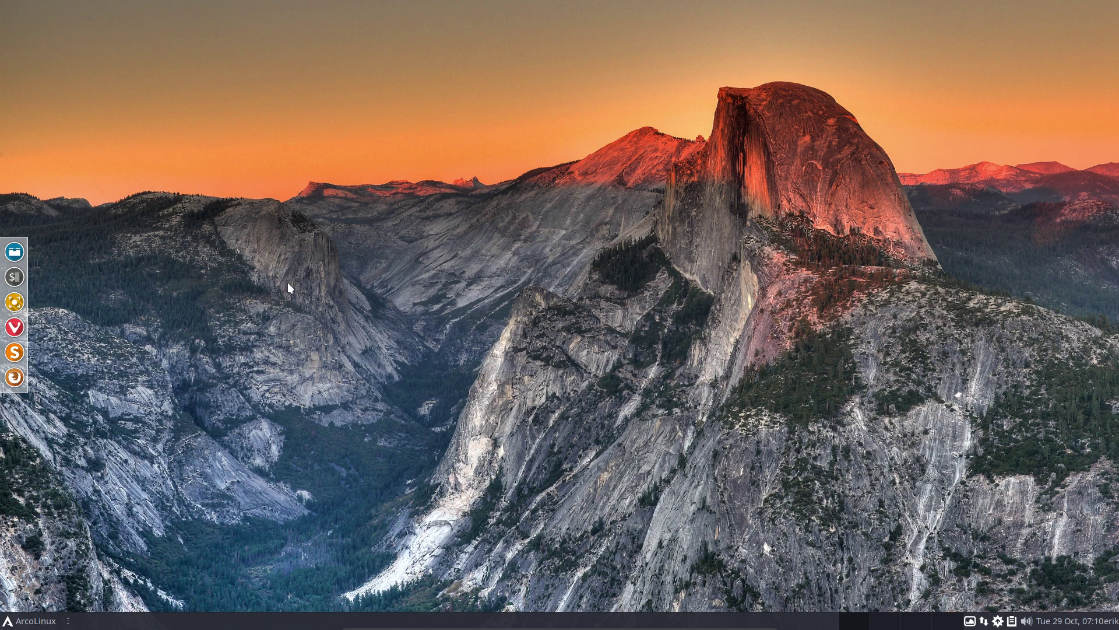
pyautogui.hotkey('ctrl', 'alt', 'Return')
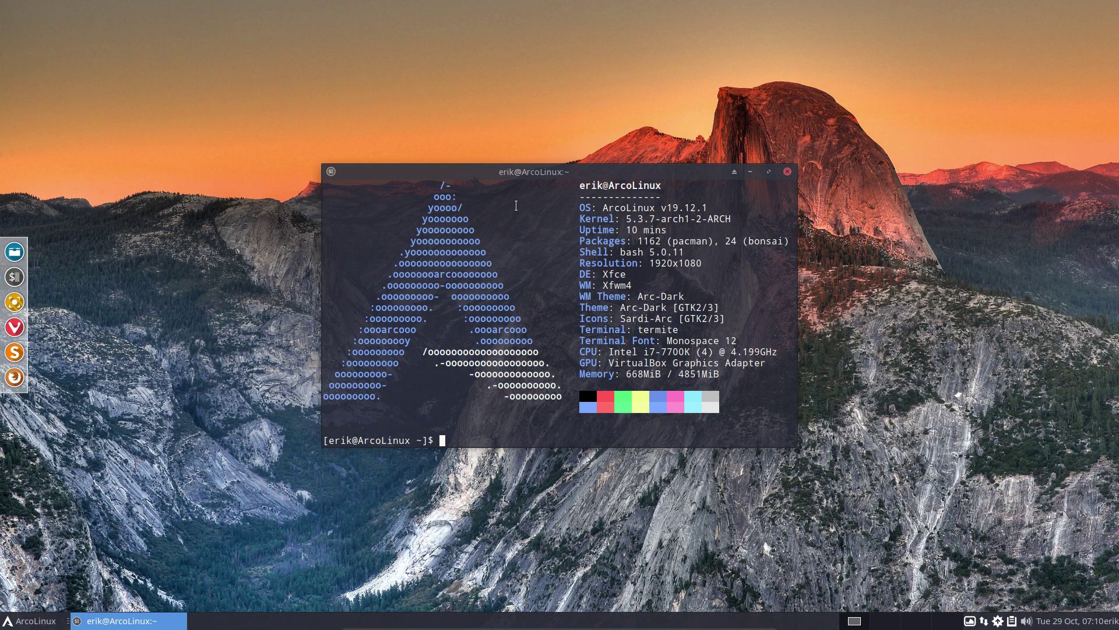
# List the available arcolinux-config packages by tab-completing 'sudo pacman -S arcolinux-config-'
pyautogui.moveTo(571, 174); pyautogui.dragTo(573, 132)
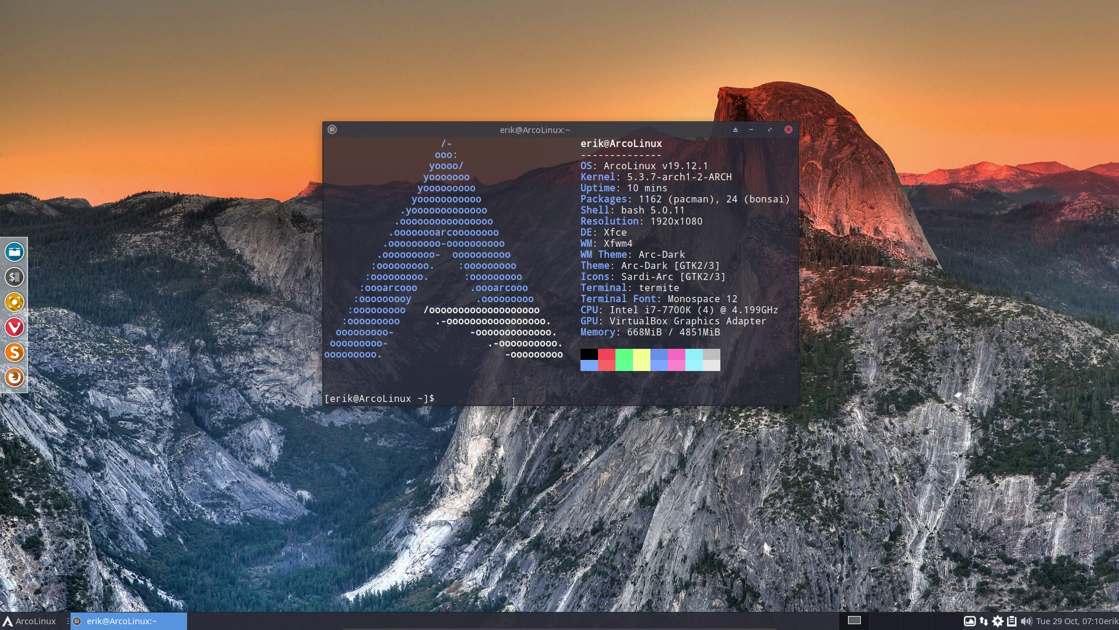
pyautogui.write('sudo pacman -S arcolinux-')
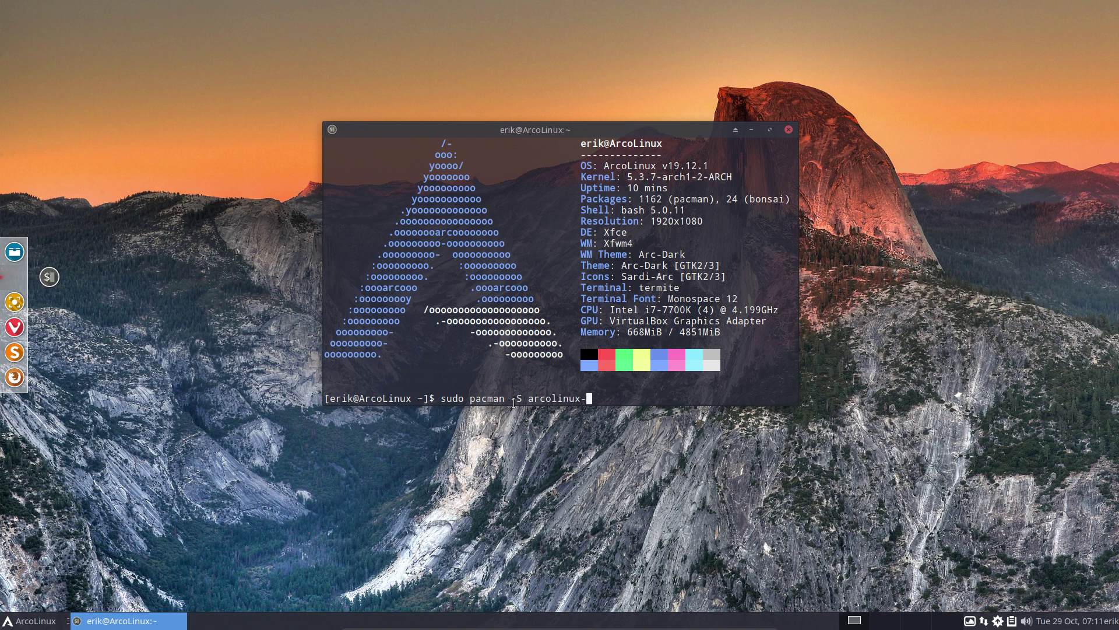
pyautogui.write('config-')
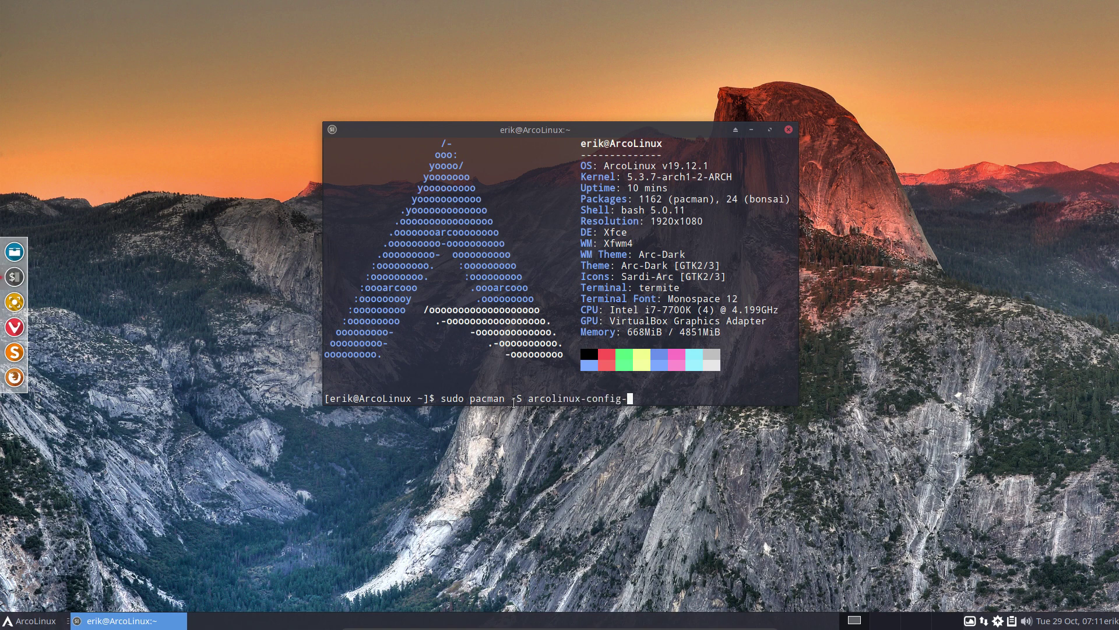
pyautogui.press('Tab')
pyautogui.press('Tab')
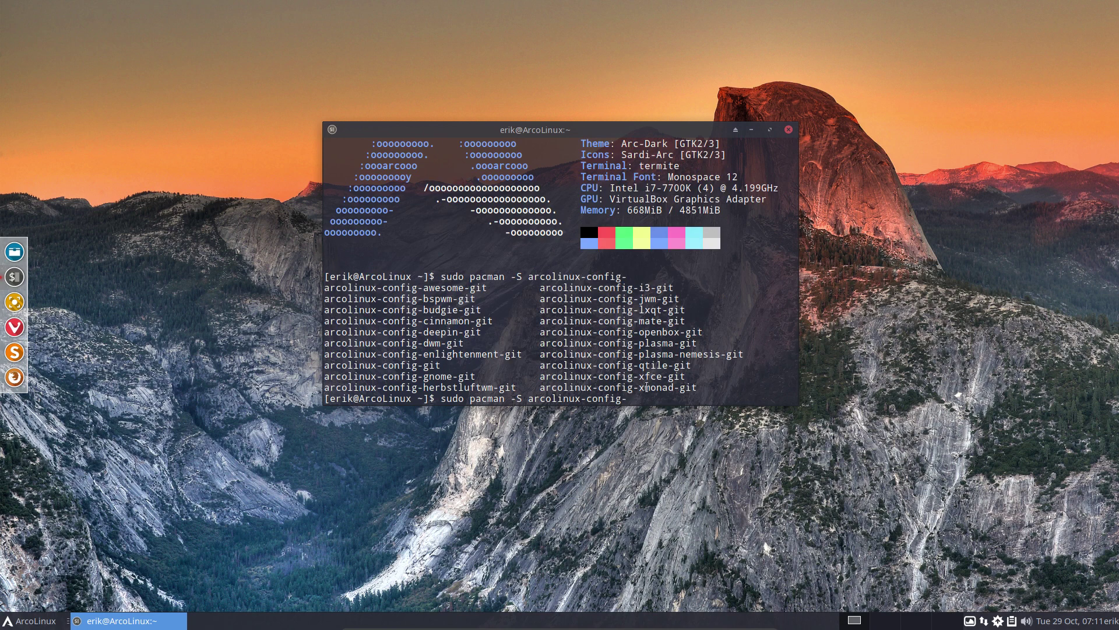
pyautogui.doubleClick(440, 353)
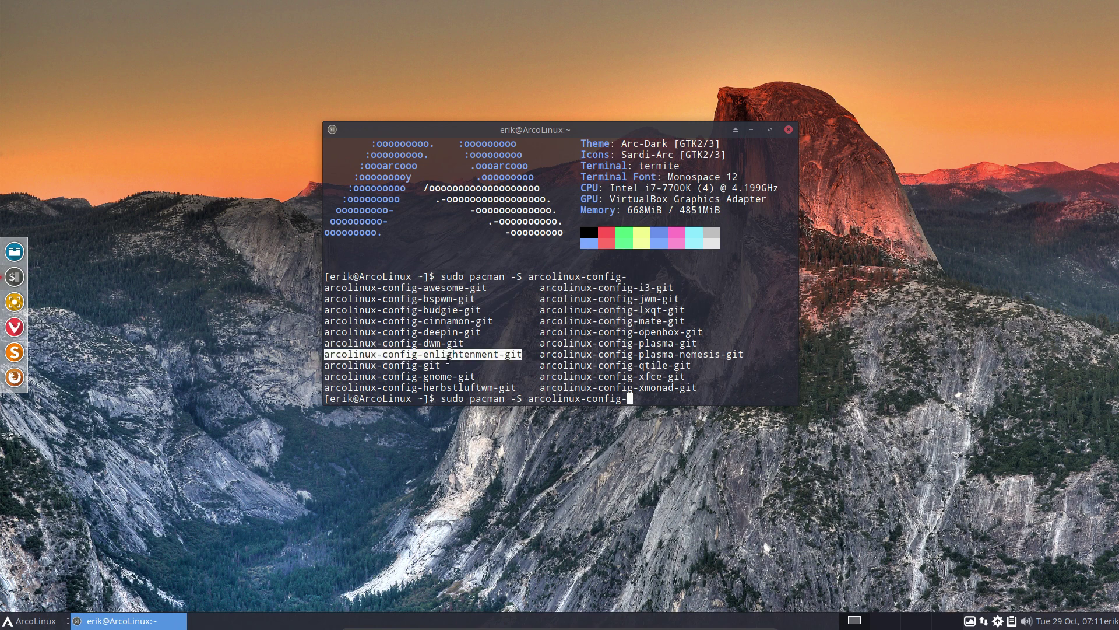
pyautogui.doubleClick(437, 343)
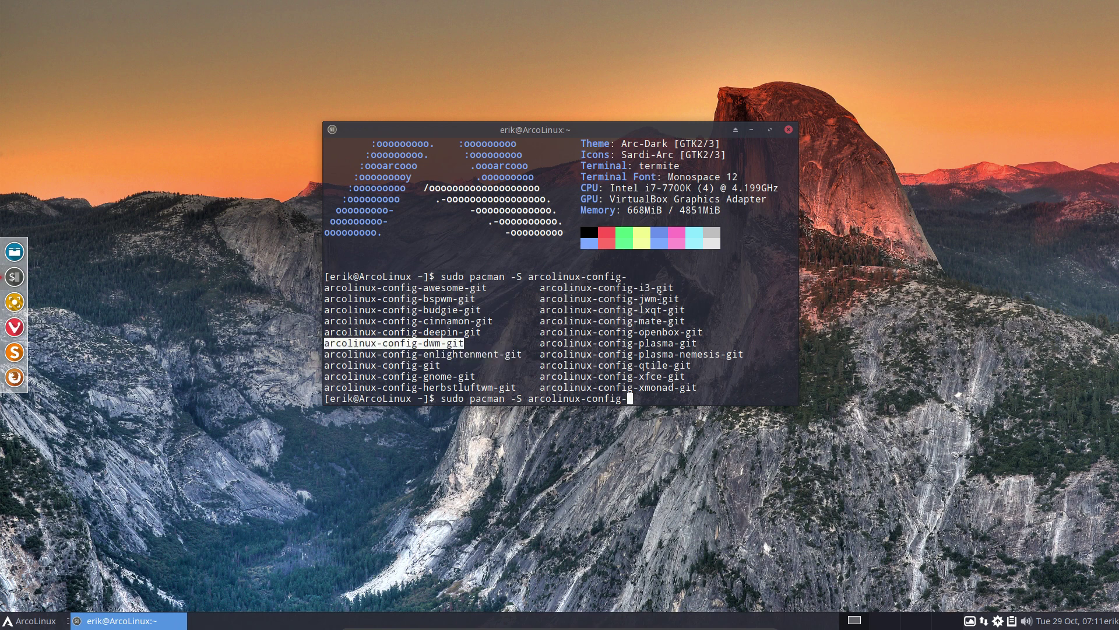
pyautogui.click(648, 296)
pyautogui.doubleClick(648, 295)
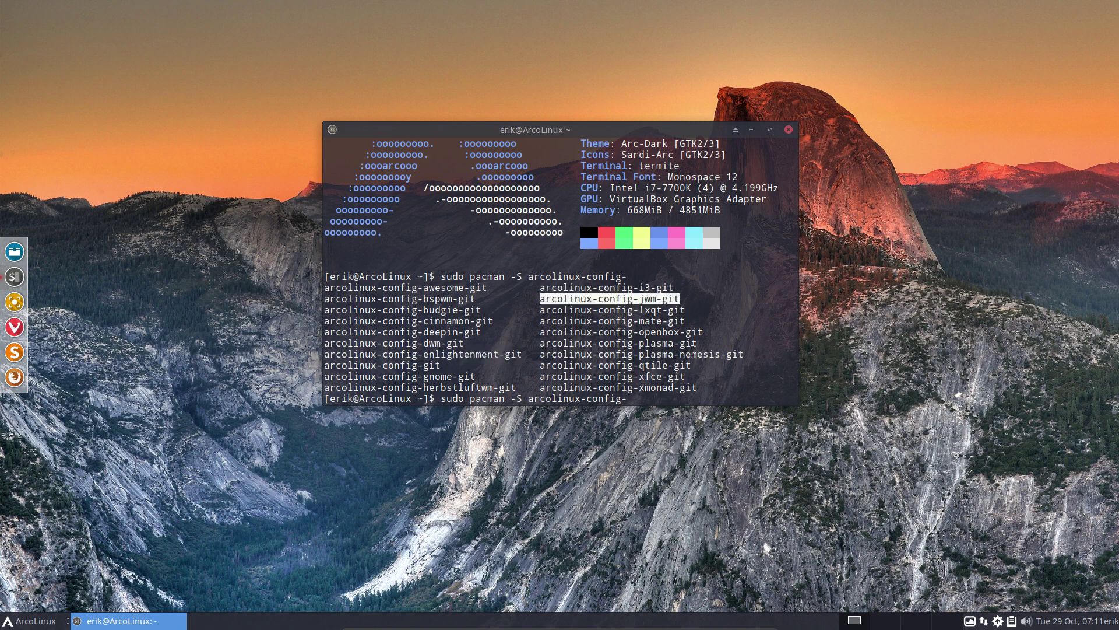
pyautogui.moveTo(744, 353); pyautogui.dragTo(641, 360)
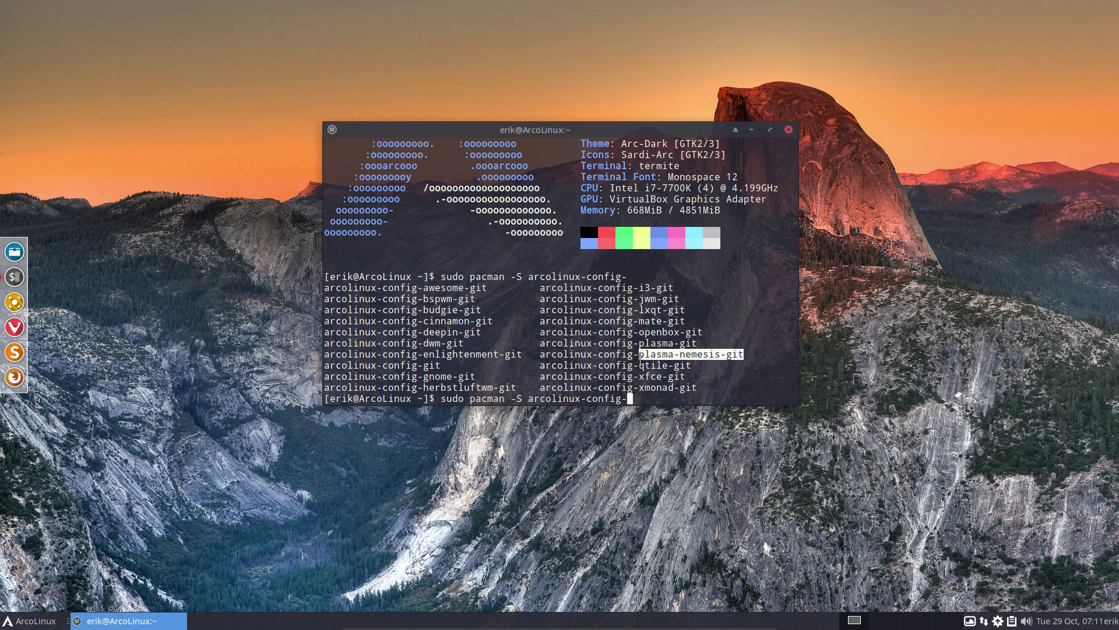
# Edit the package name to arcolinux-bspwm-git via tab completion and run the install command
pyautogui.press('BackSpace')
pyautogui.press('BackSpace')
pyautogui.press('BackSpace')
pyautogui.press('BackSpace')
pyautogui.press('BackSpace')
pyautogui.press('BackSpace')
pyautogui.press('BackSpace')
pyautogui.write('bspw')
pyautogui.press('Tab')
pyautogui.press('BackSpace')
pyautogui.press('BackSpace')
pyautogui.press('BackSpace')
pyautogui.press('BackSpace')
pyautogui.press('BackSpace')
pyautogui.press('BackSpace')
pyautogui.press('BackSpace')
pyautogui.press('BackSpace')
pyautogui.press('BackSpace')
pyautogui.press('BackSpace')
pyautogui.write('aweso')
pyautogui.press('Tab')
pyautogui.press('BackSpace')
pyautogui.press('BackSpace')
pyautogui.press('BackSpace')
pyautogui.press('BackSpace')
pyautogui.press('BackSpace')
pyautogui.press('BackSpace')
pyautogui.press('BackSpace')
pyautogui.press('BackSpace')
pyautogui.press('BackSpace')
pyautogui.press('BackSpace')
pyautogui.press('BackSpace')
pyautogui.press('BackSpace')
pyautogui.write('mate')
pyautogui.press('Tab')
pyautogui.press('BackSpace')
pyautogui.press('BackSpace')
pyautogui.press('BackSpace')
pyautogui.press('BackSpace')
pyautogui.press('BackSpace')
pyautogui.press('BackSpace')
pyautogui.press('BackSpace')
pyautogui.press('BackSpace')
pyautogui.press('BackSpace')
pyautogui.write('bspw')
pyautogui.press('Tab')
pyautogui.press('Return')
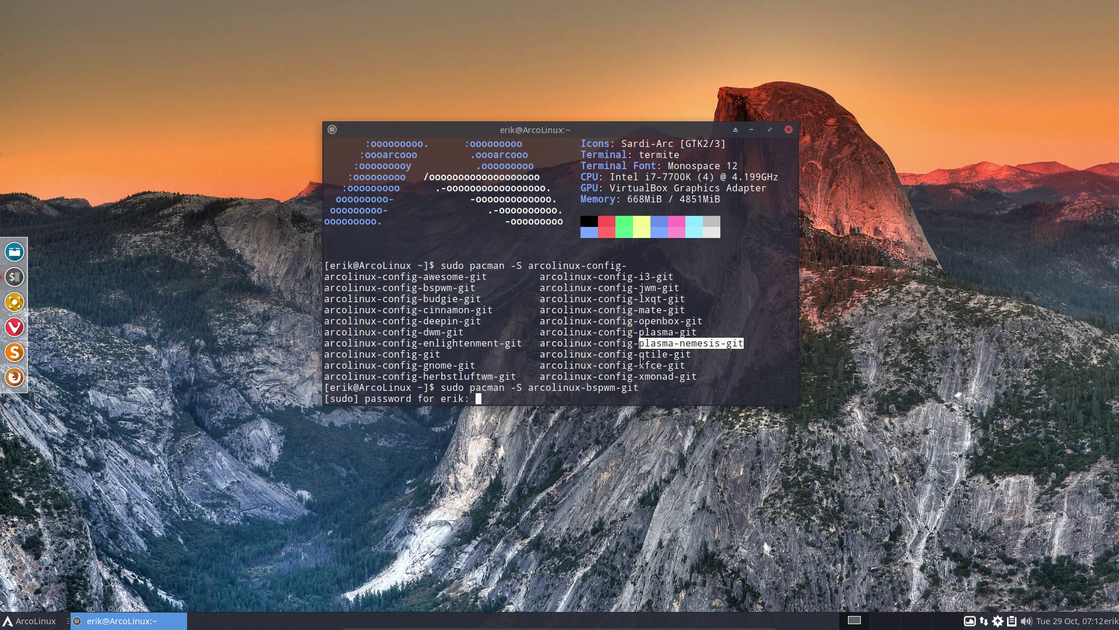
# Enter the sudo password and confirm installing arcolinux-bspwm-git with y
pyautogui.press('Return')
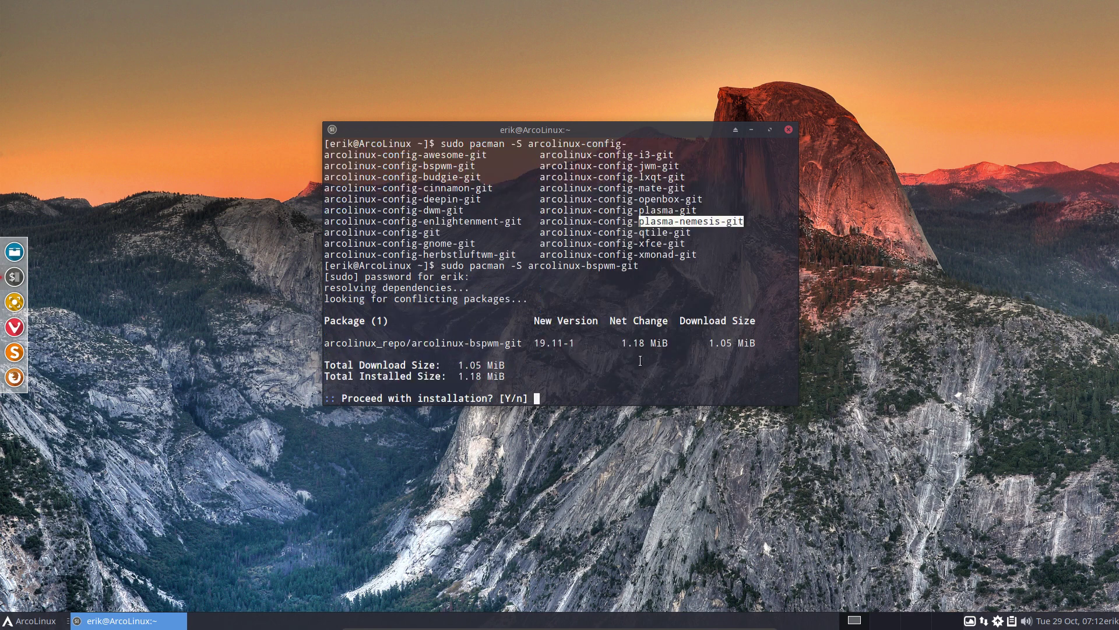
pyautogui.write('y')
pyautogui.press('Return')
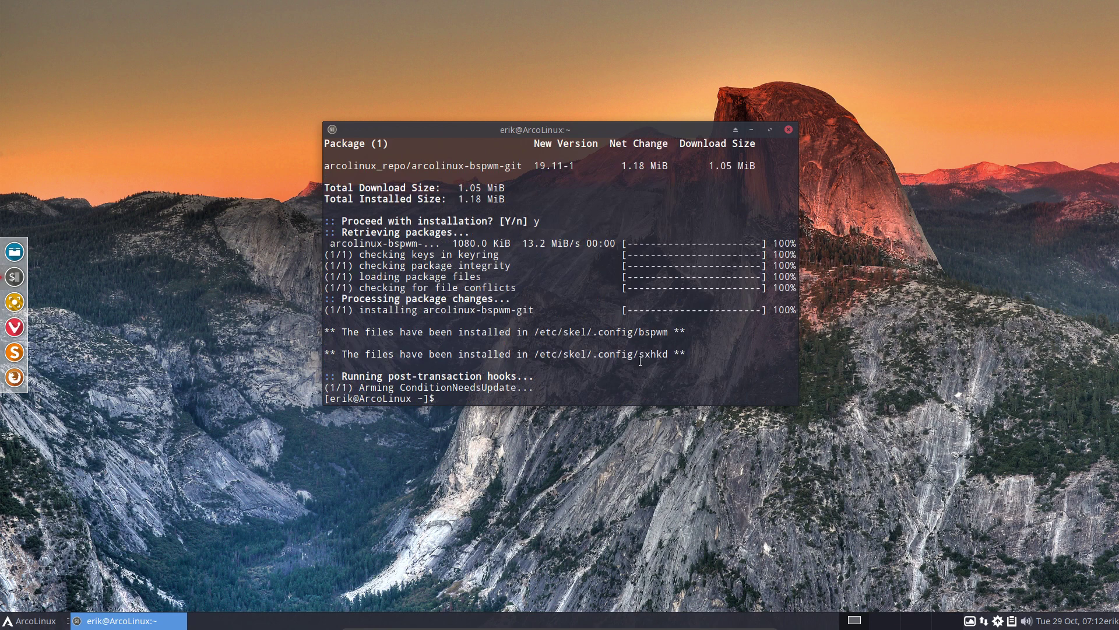
# Run skel, highlight the /etc/skel path in the output, and launch Firefox
pyautogui.write('skel')
pyautogui.press('Return')
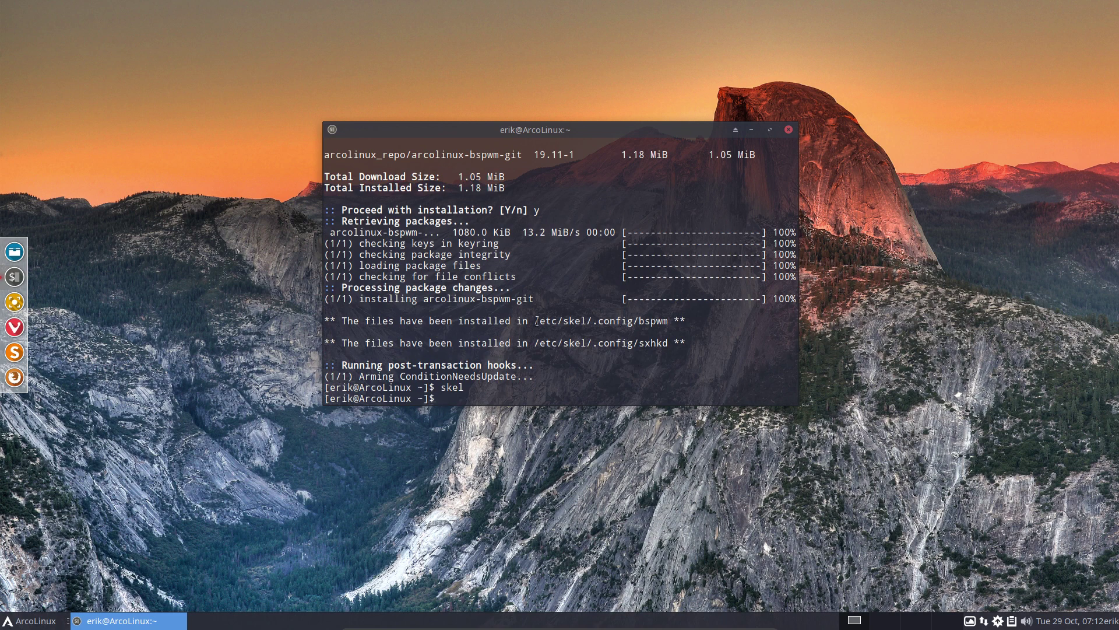
pyautogui.moveTo(536, 321); pyautogui.dragTo(589, 319)
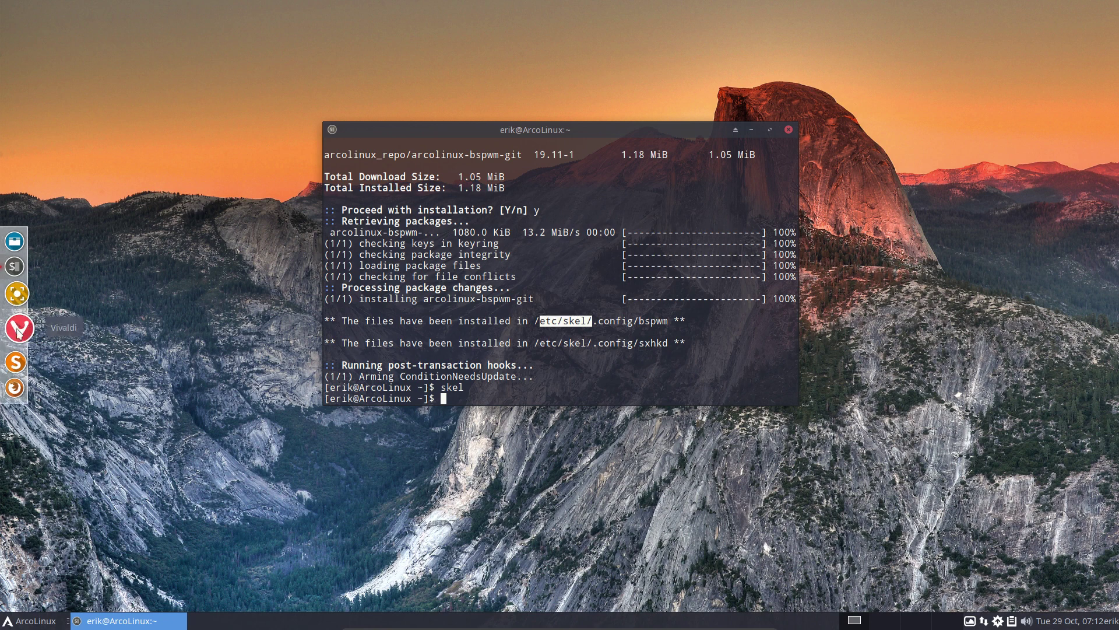
pyautogui.click(19, 379)
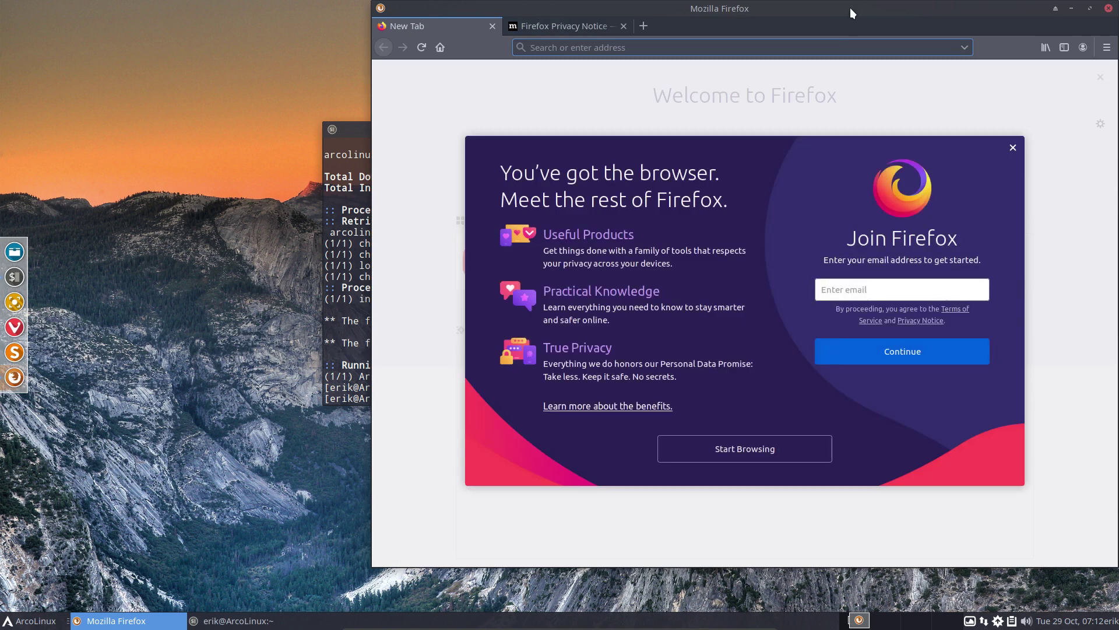
# Maximize Firefox and load arcolinuxd.com
pyautogui.doubleClick(850, 8)
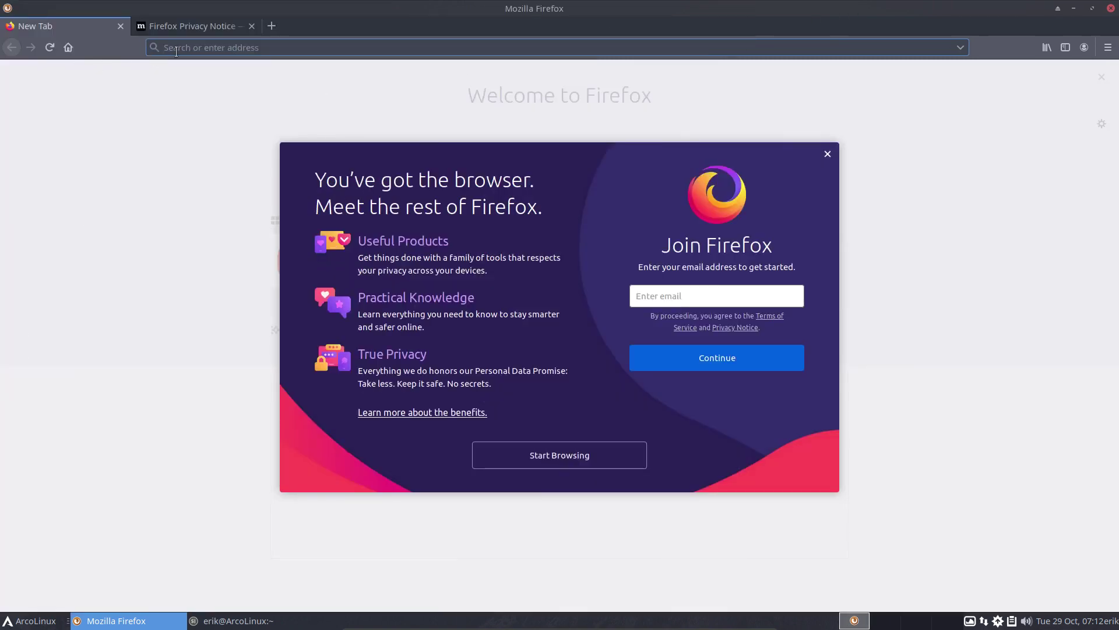
pyautogui.write('arcolinu')
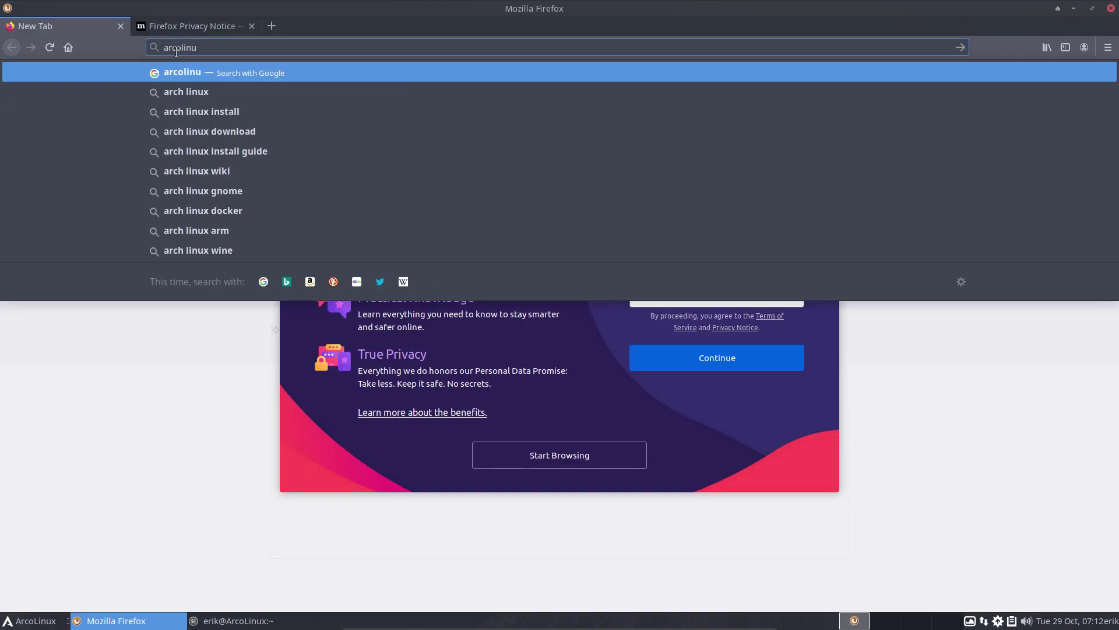
pyautogui.write('xd.com')
pyautogui.press('Return')
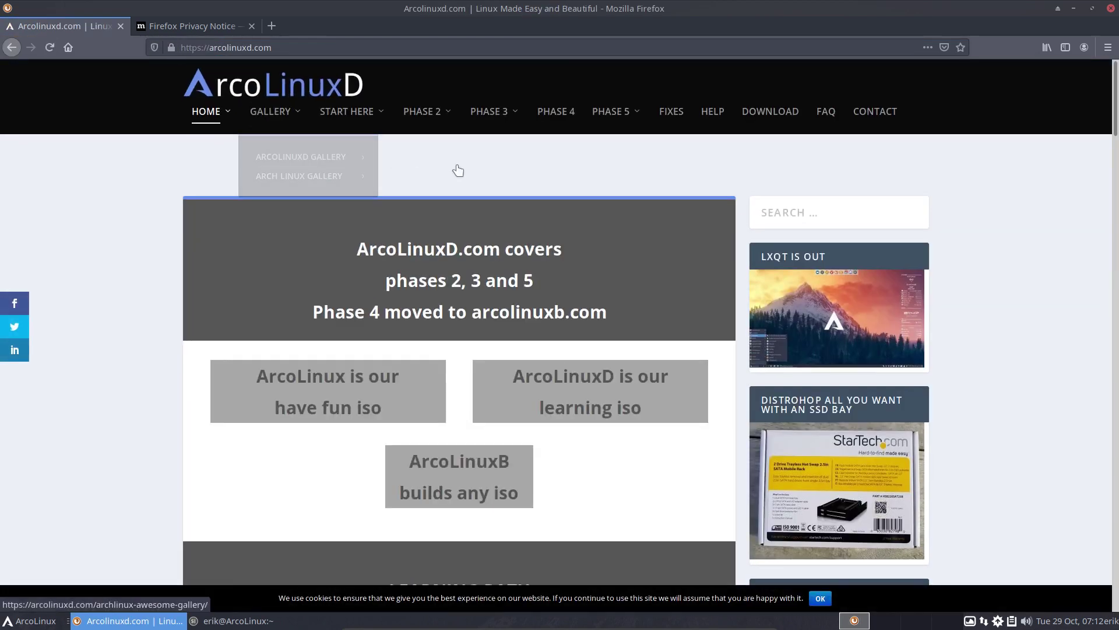
# Open the Installation of ArcoLinuxD Bspwm article and copy the arco-bspwm git clone URL
pyautogui.moveTo(492, 112)
pyautogui.moveTo(507, 202)
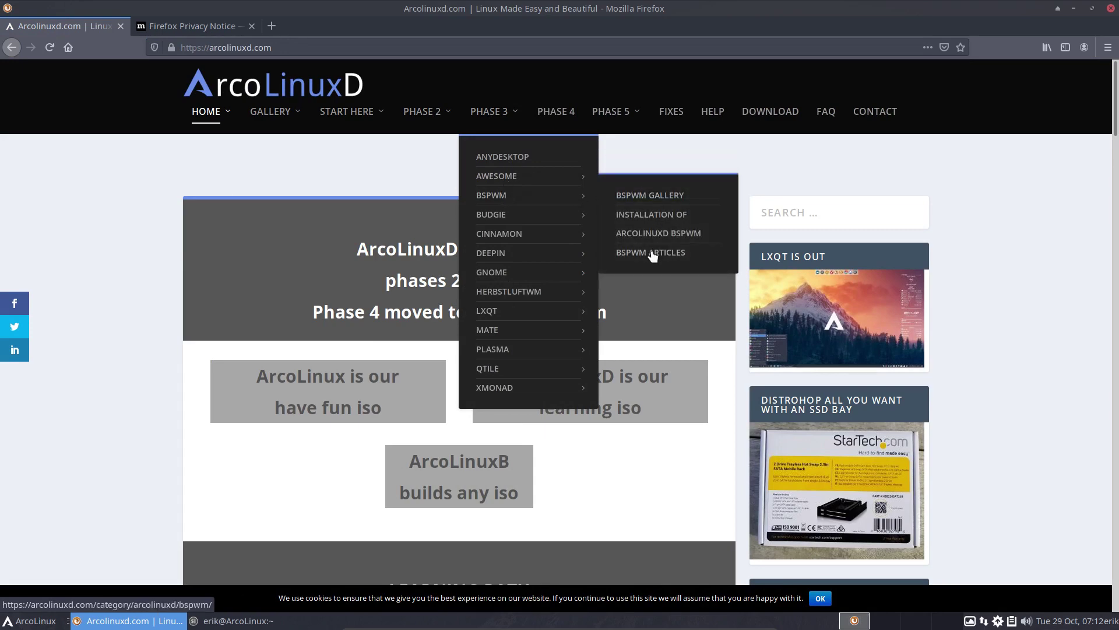
pyautogui.click(655, 215)
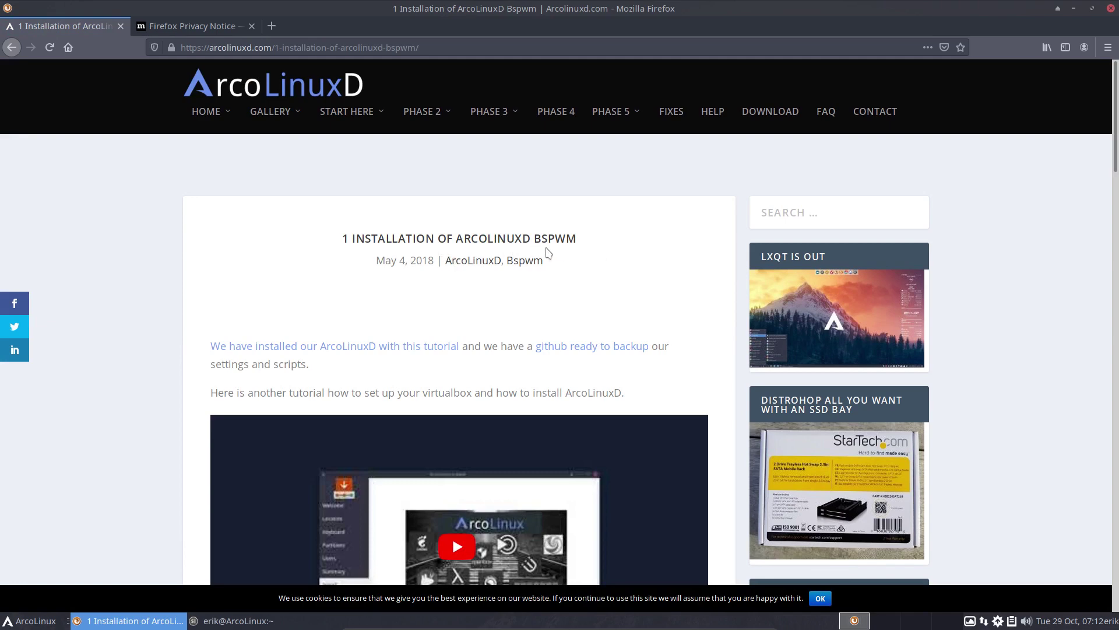
pyautogui.scroll(-9, 232, 258)
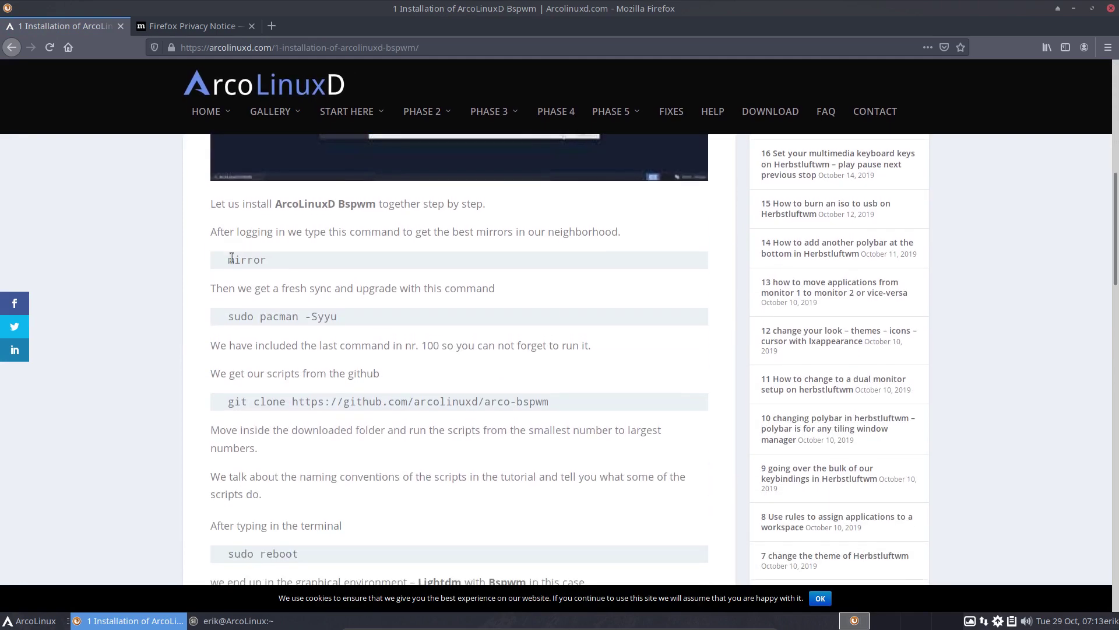
pyautogui.scroll(-2, 231, 281)
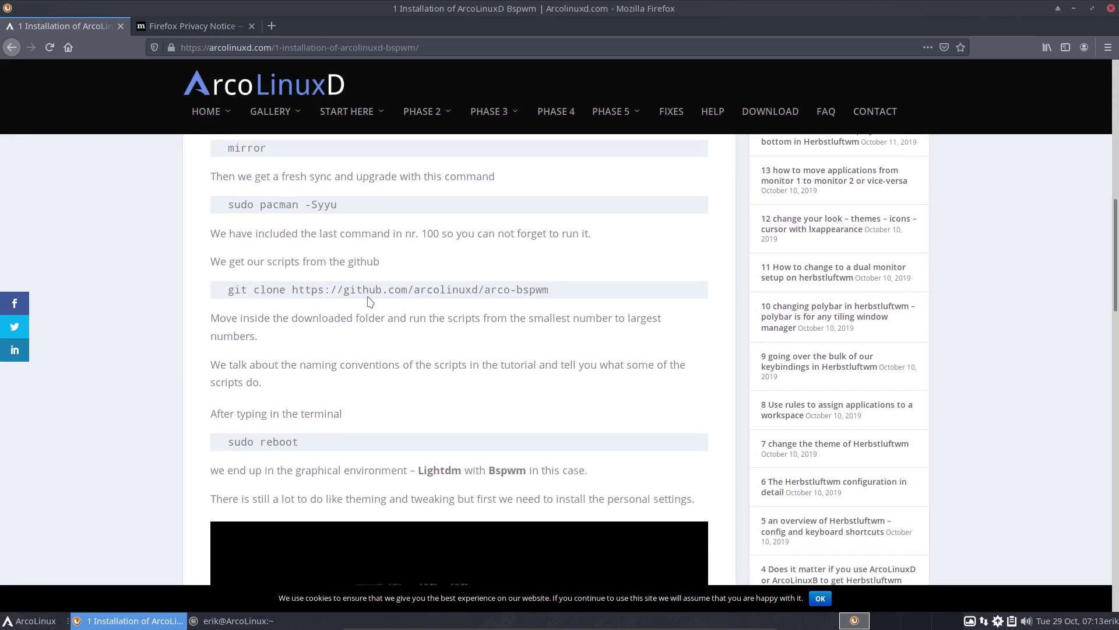
pyautogui.moveTo(292, 289); pyautogui.dragTo(528, 304)
pyautogui.hotkey('ctrl', 'c')
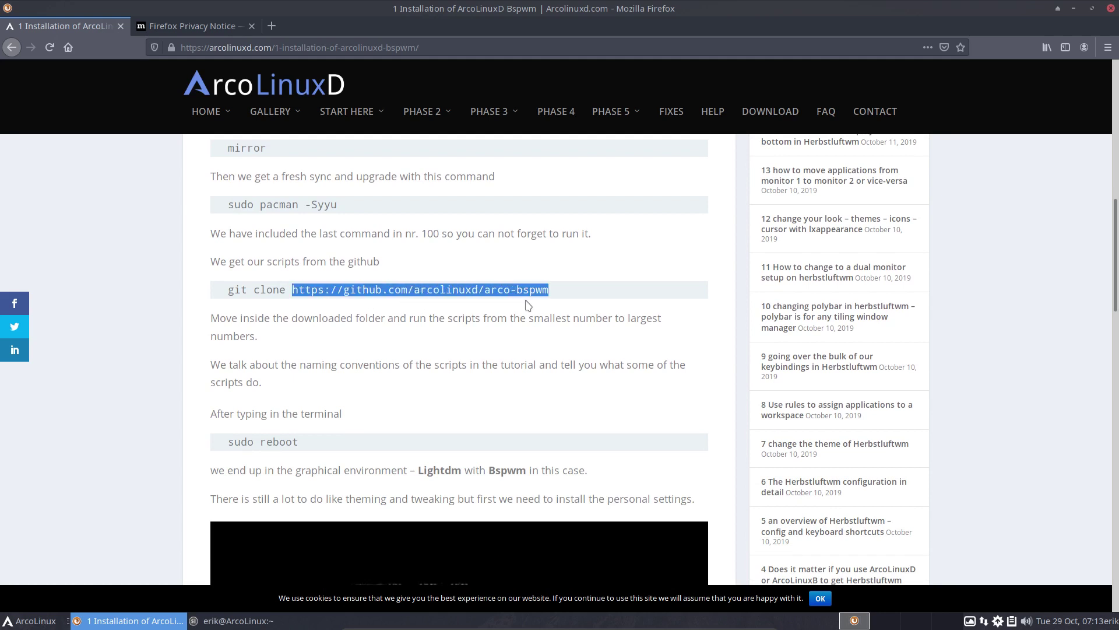
# Load the pasted arco-bspwm GitHub repository URL in the second tab
pyautogui.click(212, 29)
pyautogui.click(199, 48)
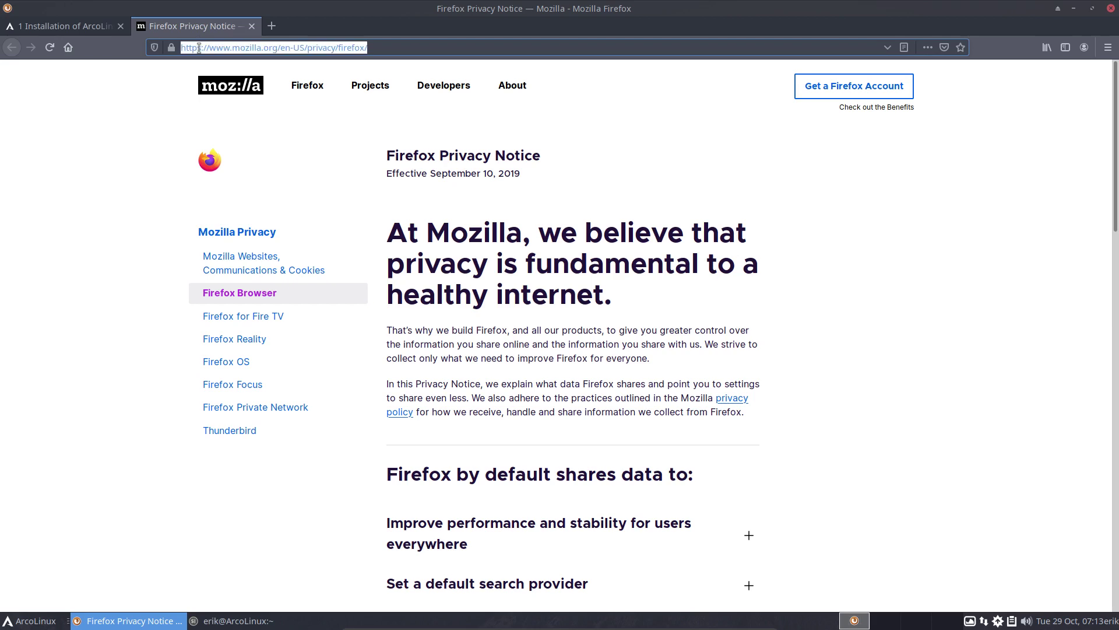
pyautogui.press('BackSpace')
pyautogui.hotkey('ctrl', 'v')
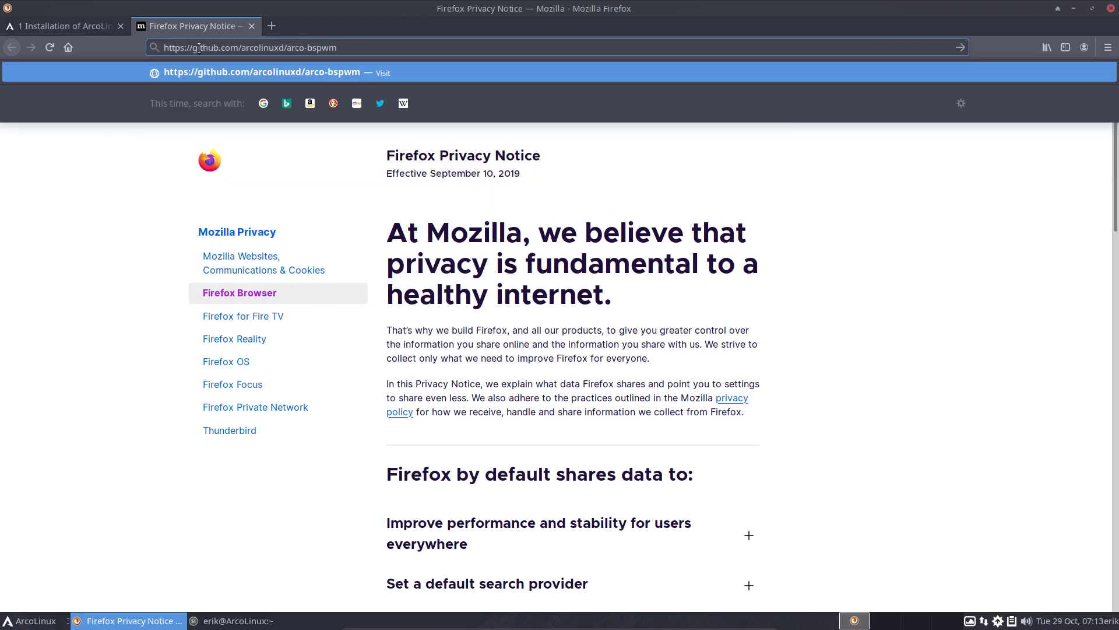
pyautogui.press('Return')
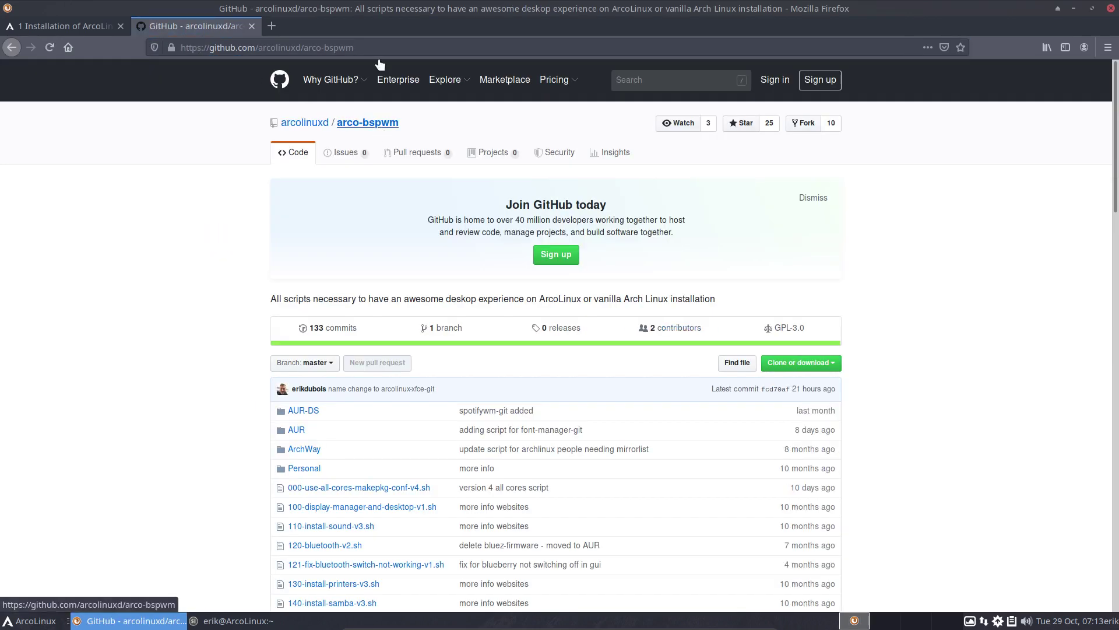
# Search 'arch wiki bspwm' in a new tab, open the ArchWiki page, then return to GitHub
pyautogui.click(271, 26)
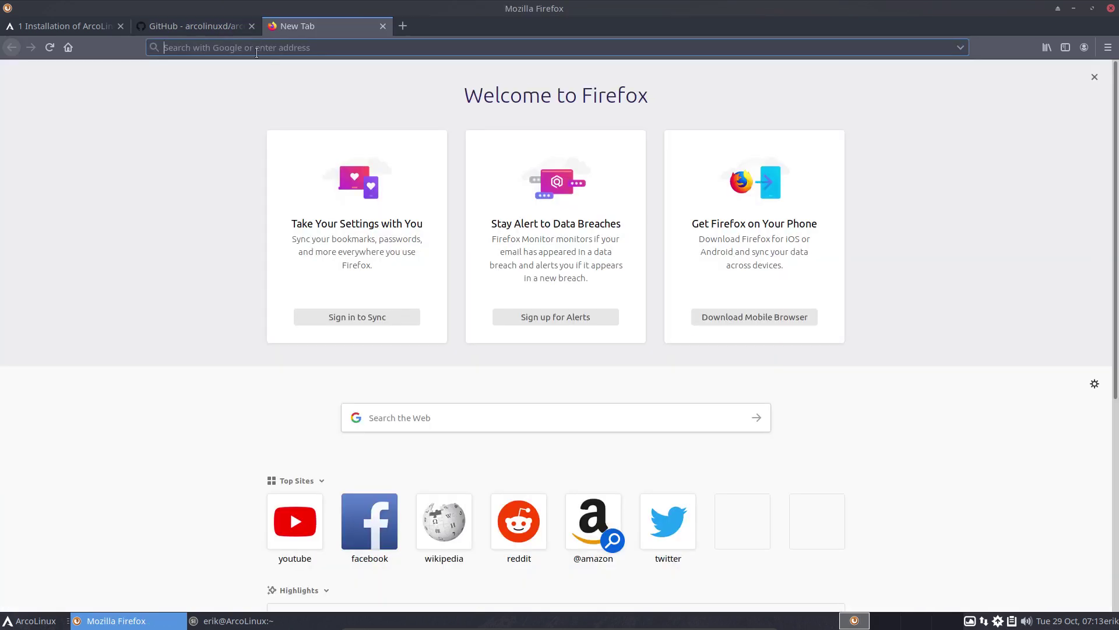
pyautogui.write('arch ')
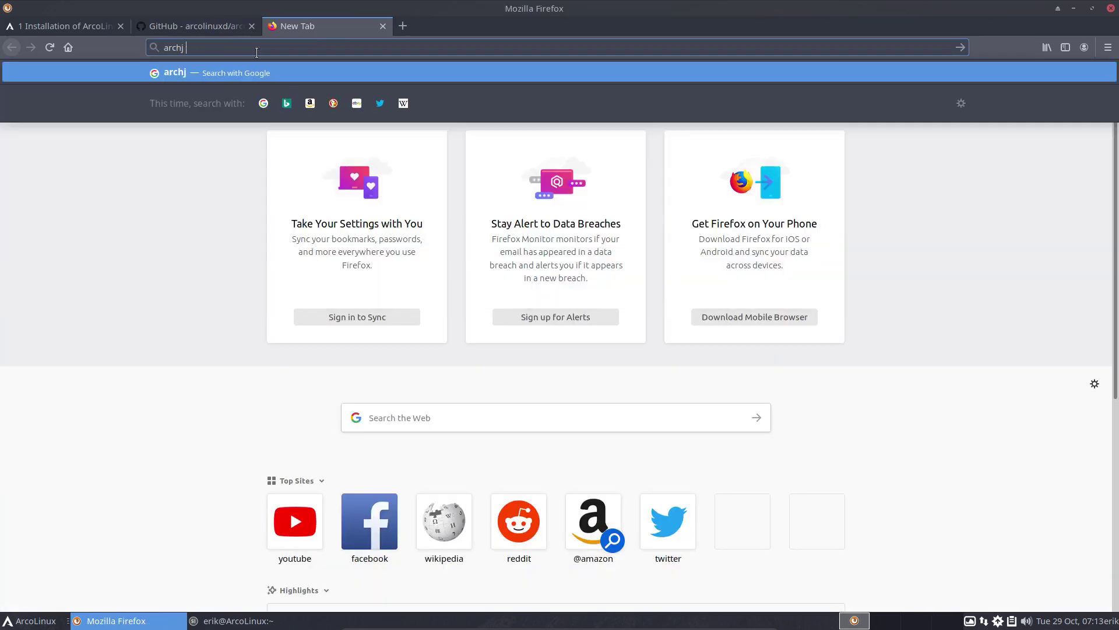
pyautogui.write('wiki')
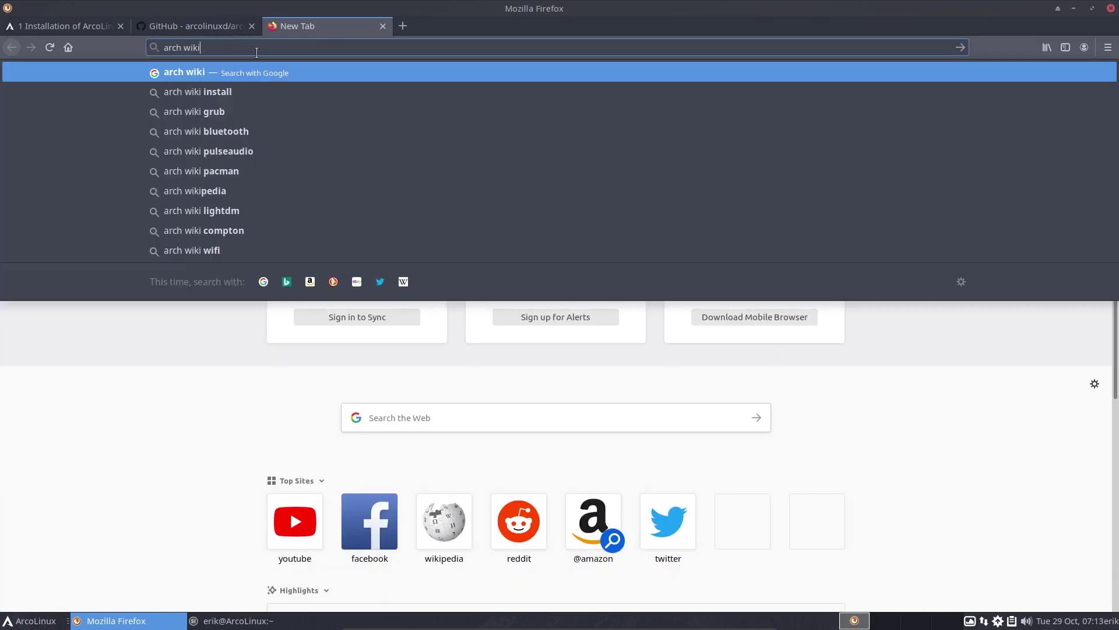
pyautogui.write(' bspwm')
pyautogui.press('Return')
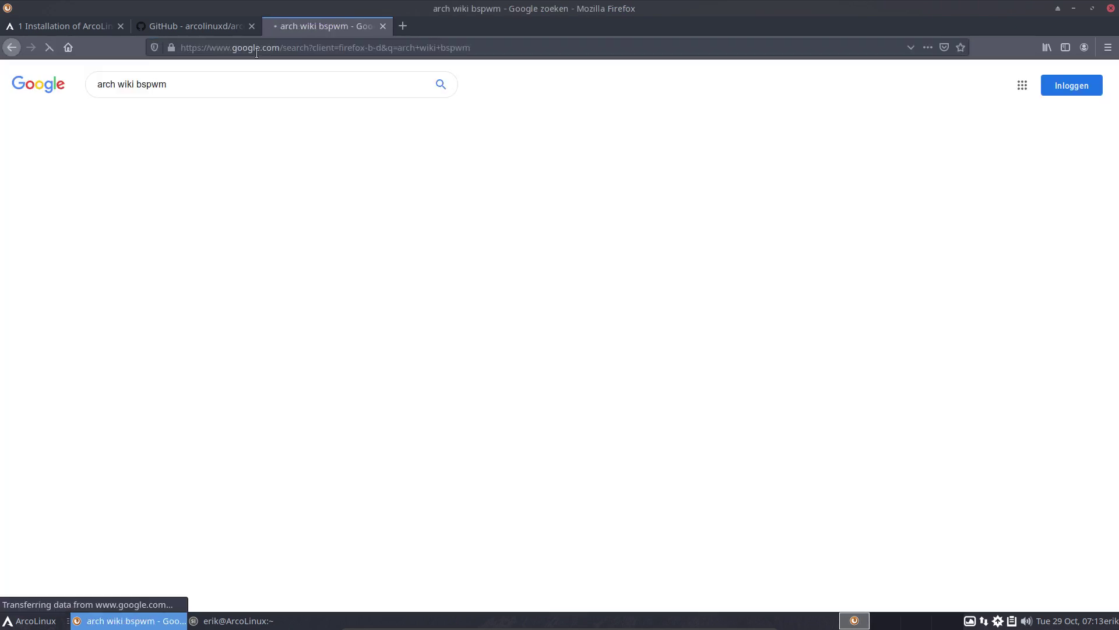
pyautogui.click(182, 258)
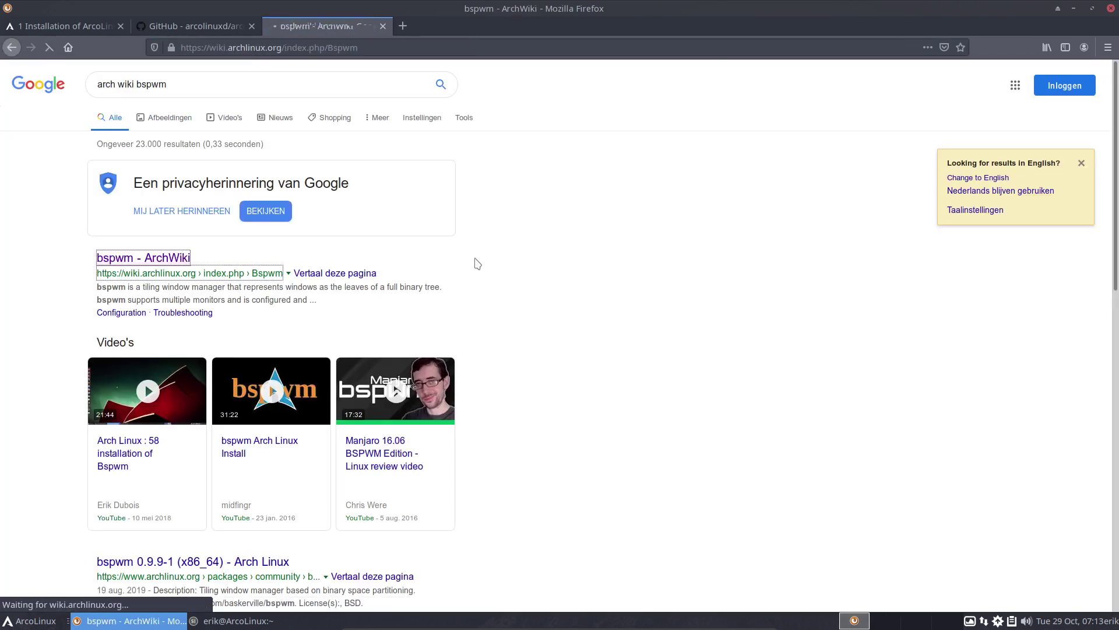
pyautogui.scroll(-5, 475, 262)
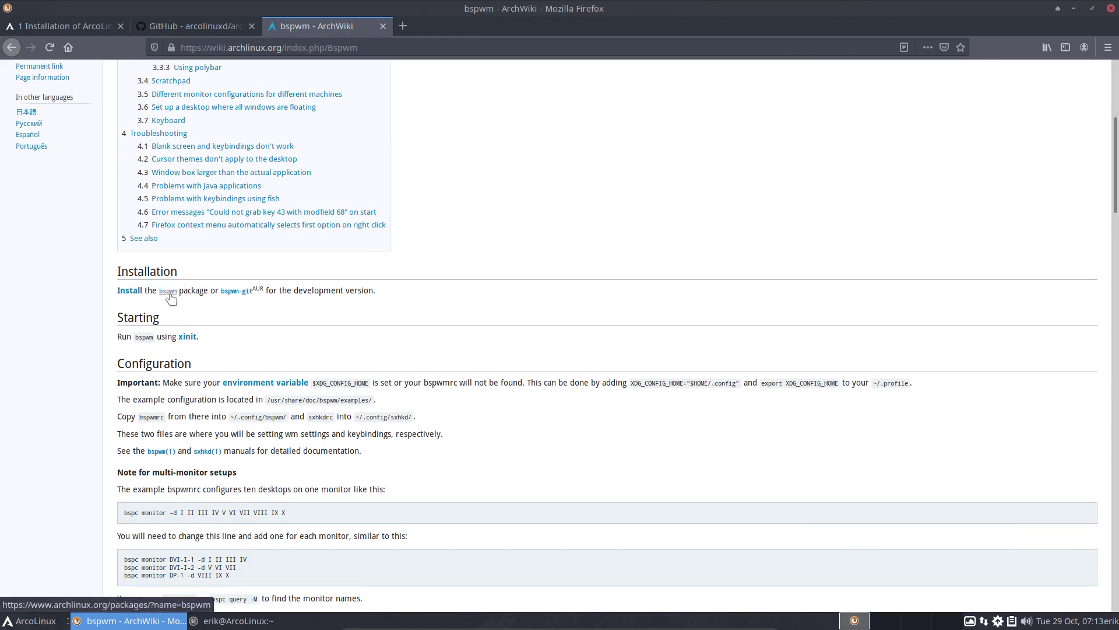
pyautogui.click(188, 29)
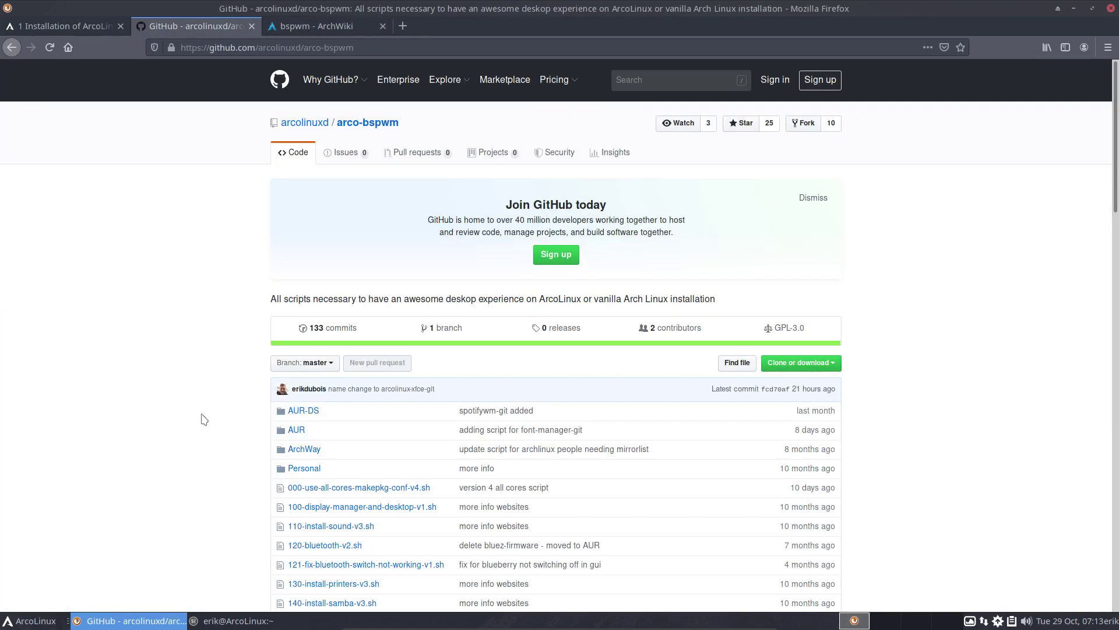
# Open 100-display-manager-and-desktop-v1.sh, note bspwm and sxhkd on line 29, then tile Firefox right and terminal left
pyautogui.scroll(-3, 204, 418)
pyautogui.click(362, 339)
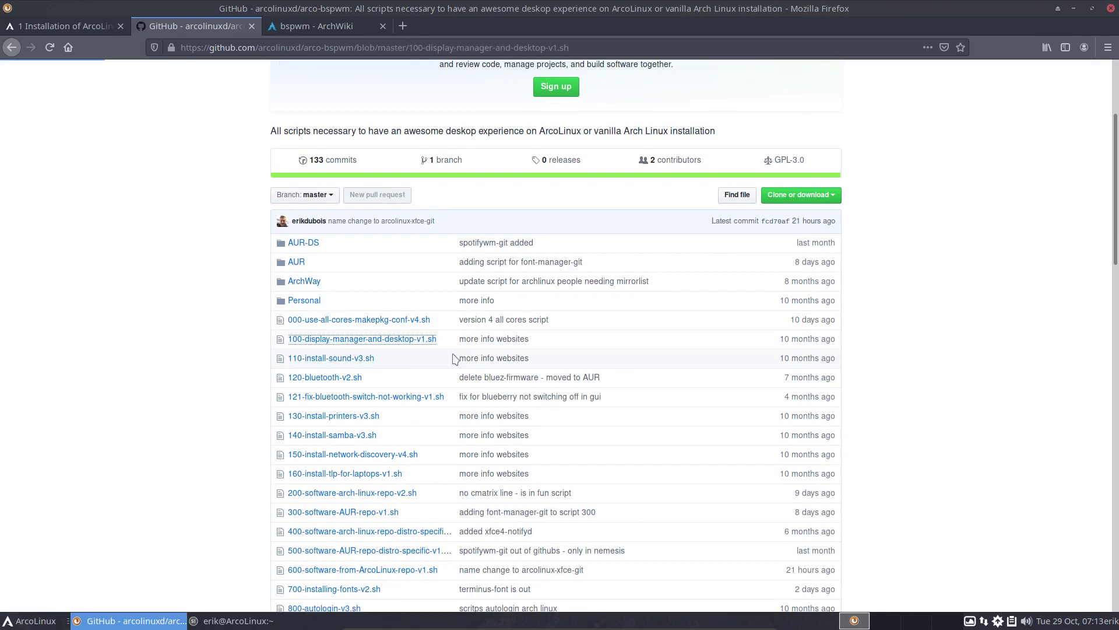
pyautogui.scroll(-5, 454, 358)
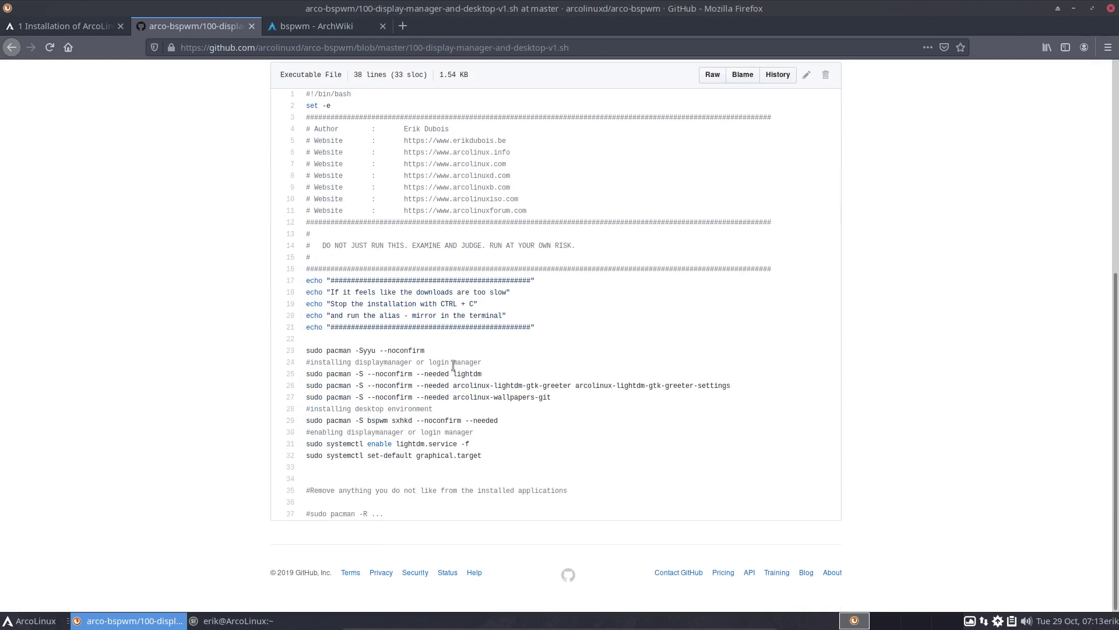
pyautogui.doubleClick(378, 419)
pyautogui.doubleClick(403, 419)
pyautogui.moveTo(515, 15); pyautogui.dragTo(1118, 221)
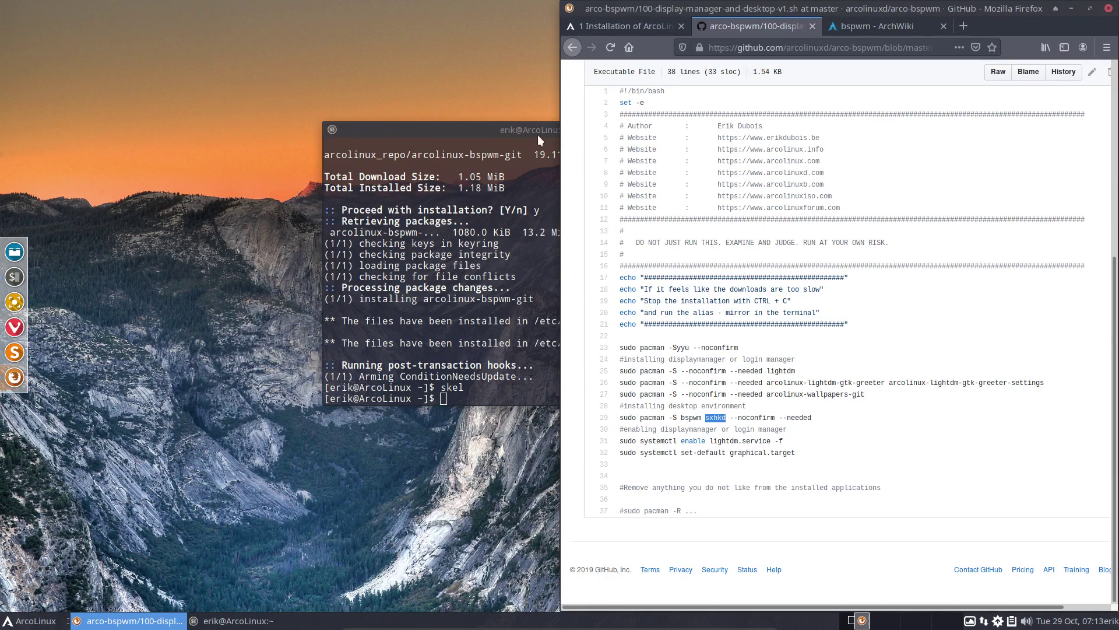
pyautogui.moveTo(537, 135); pyautogui.dragTo(1, 221)
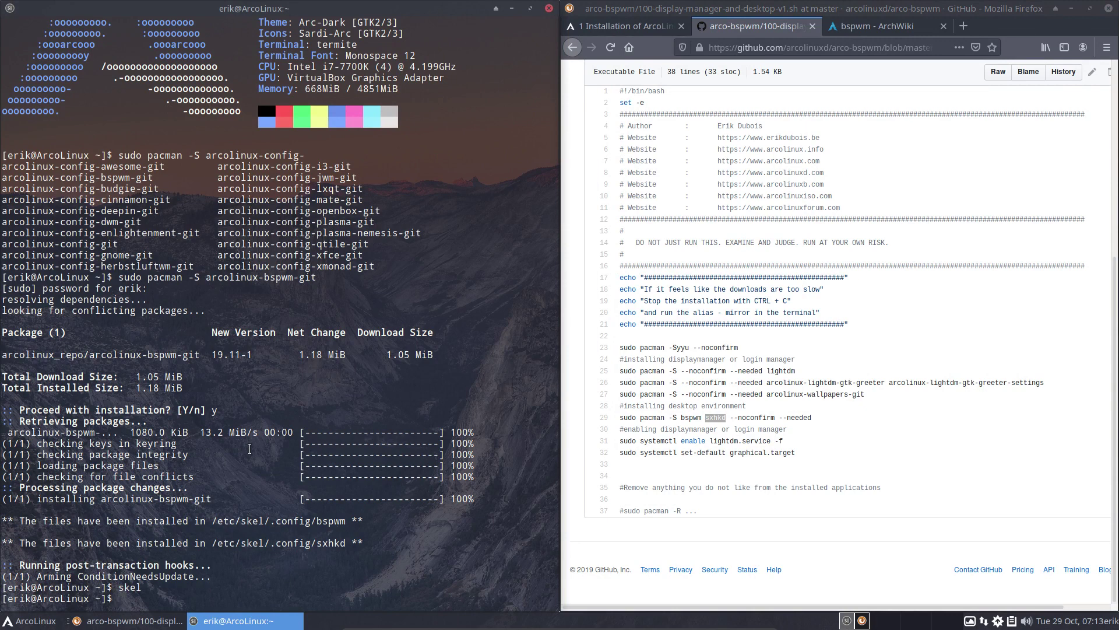
# Install bspwm with 'sudo pacman -S bspwm', accepting the prompt
pyautogui.write('sudo pacman -S')
pyautogui.moveTo(88, 355); pyautogui.dragTo(199, 355)
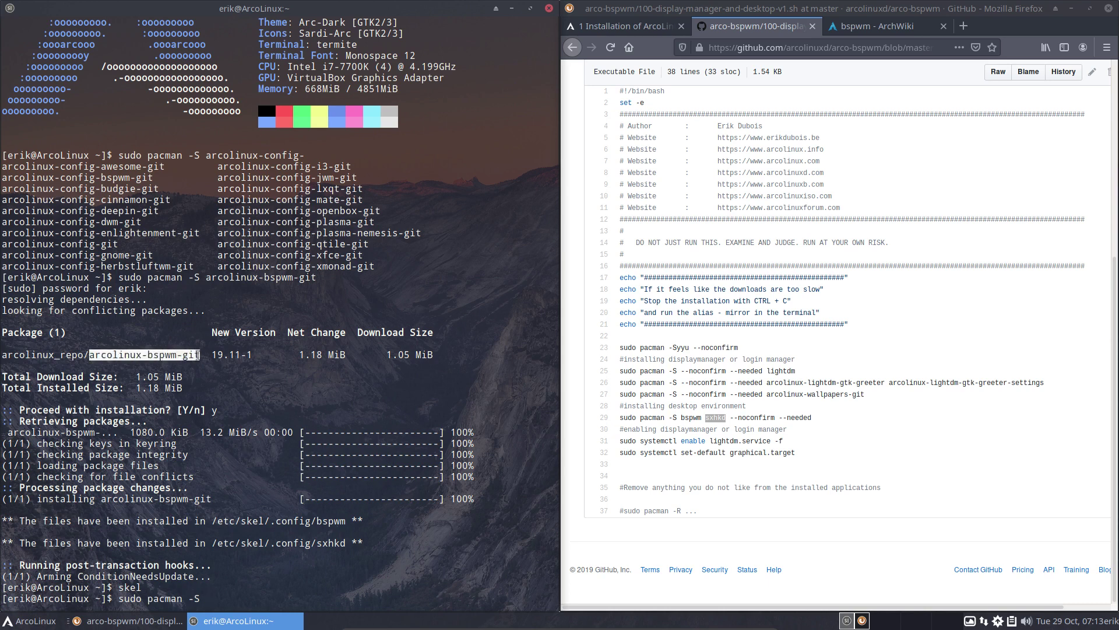
pyautogui.click(209, 573)
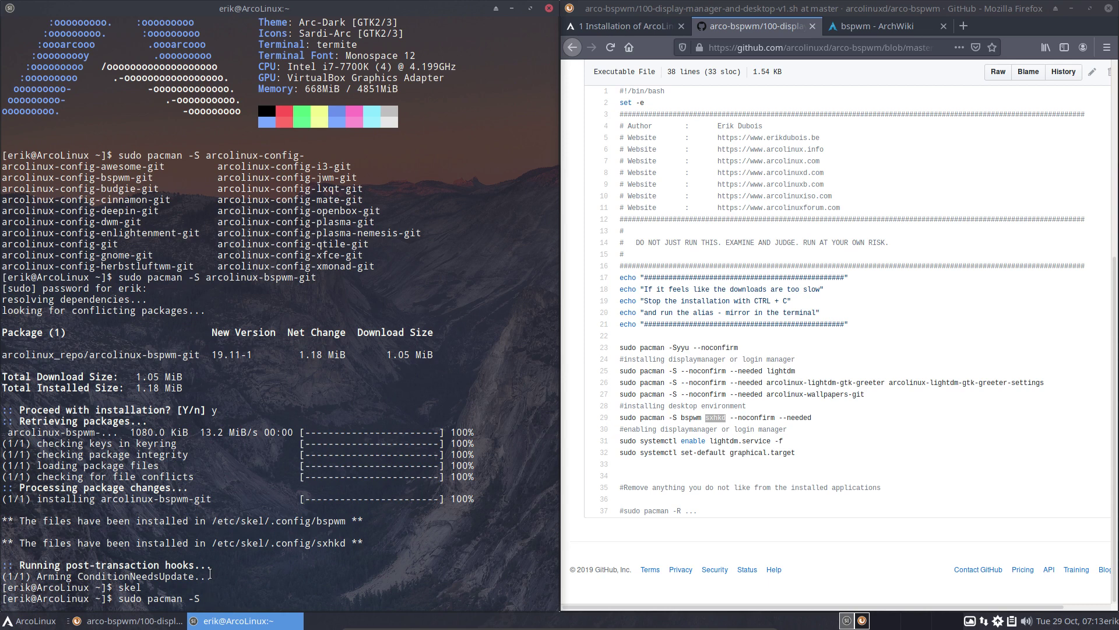
pyautogui.write('bspwm')
pyautogui.press('Return')
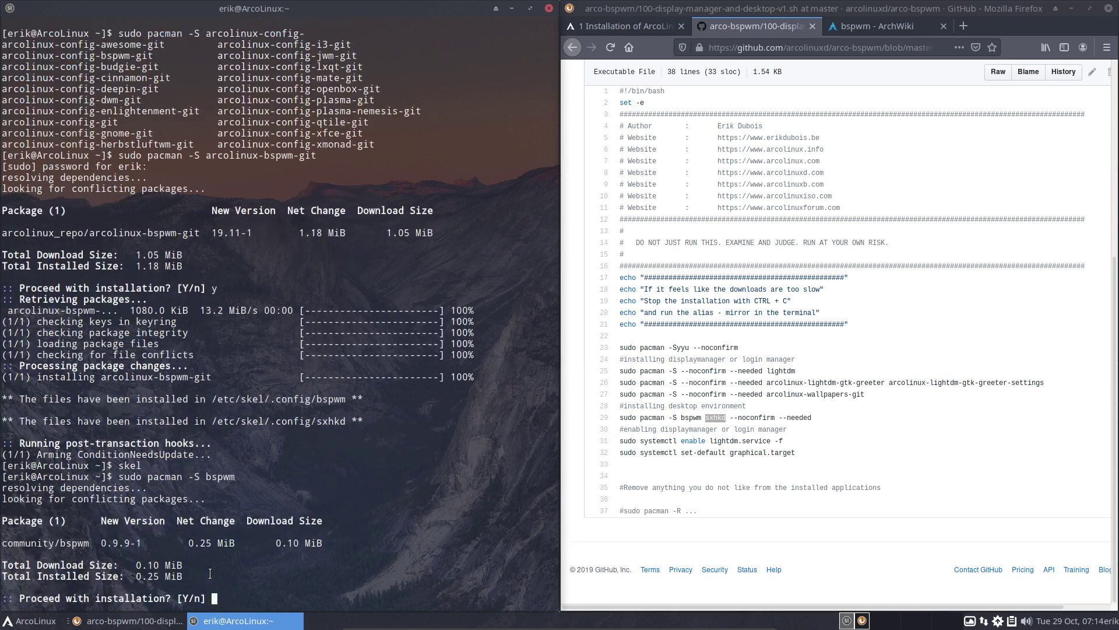
pyautogui.press('Return')
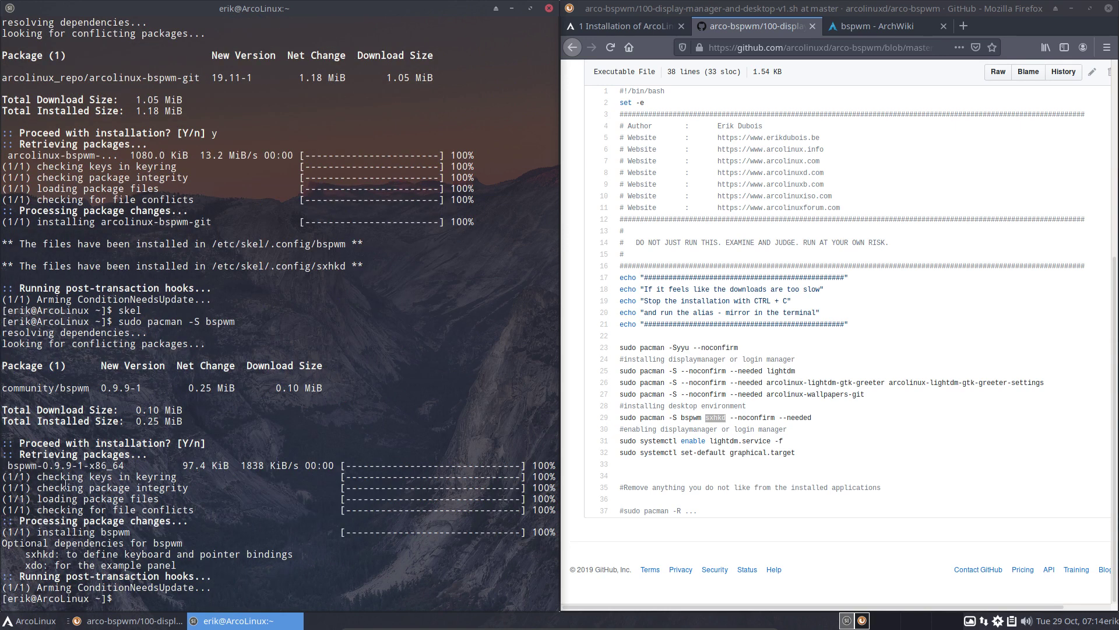
# Install sxhkd with 'sudo pacman -S sxhkd', confirming with y
pyautogui.doubleClick(39, 388)
pyautogui.click(128, 577)
pyautogui.write('sudo pacamn')
pyautogui.press('BackSpace')
pyautogui.press('BackSpace')
pyautogui.press('BackSpace')
pyautogui.write('man -S sxhkd')
pyautogui.press('Return')
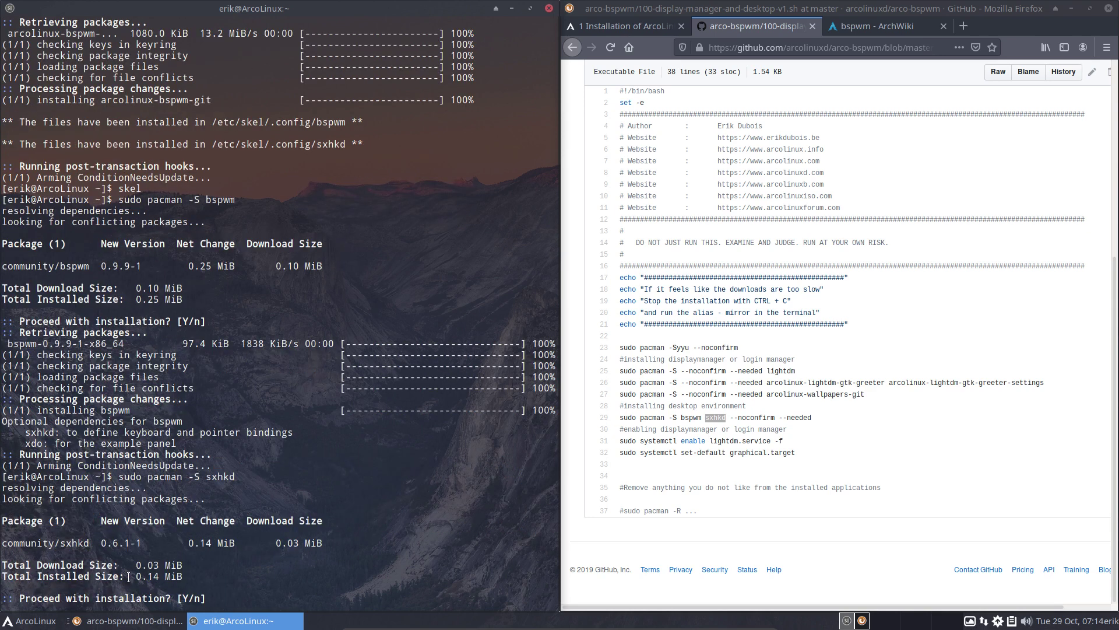
pyautogui.write('y')
pyautogui.press('Return')
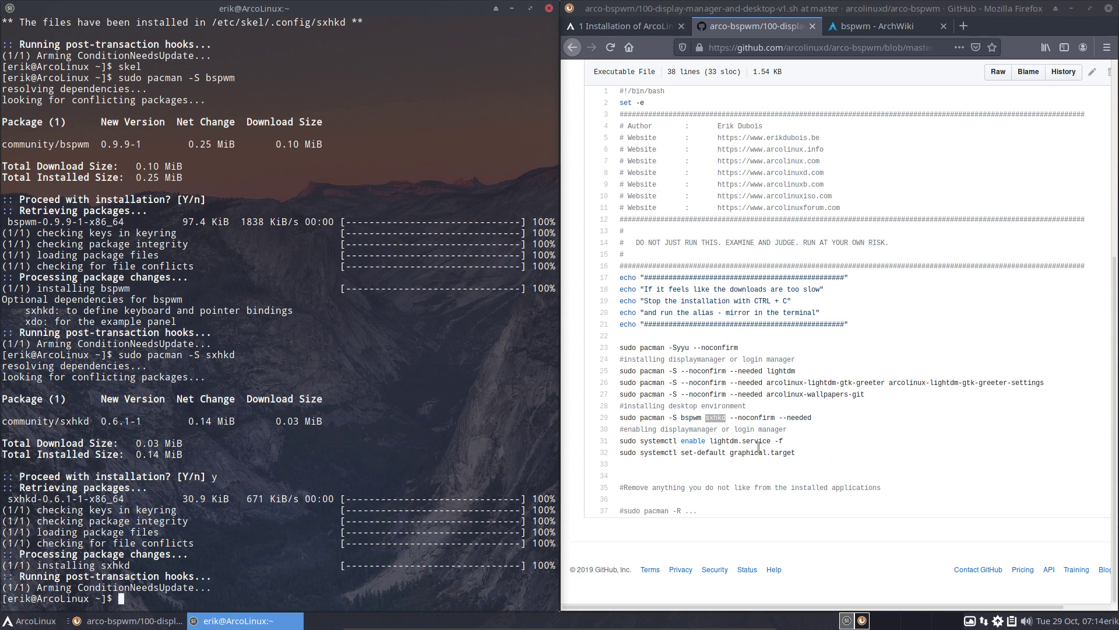
# Highlight the lightdm greeter and bspwm sxhkd install lines, then go back to the Firefox Privacy Notice page
pyautogui.moveTo(774, 382); pyautogui.dragTo(843, 385)
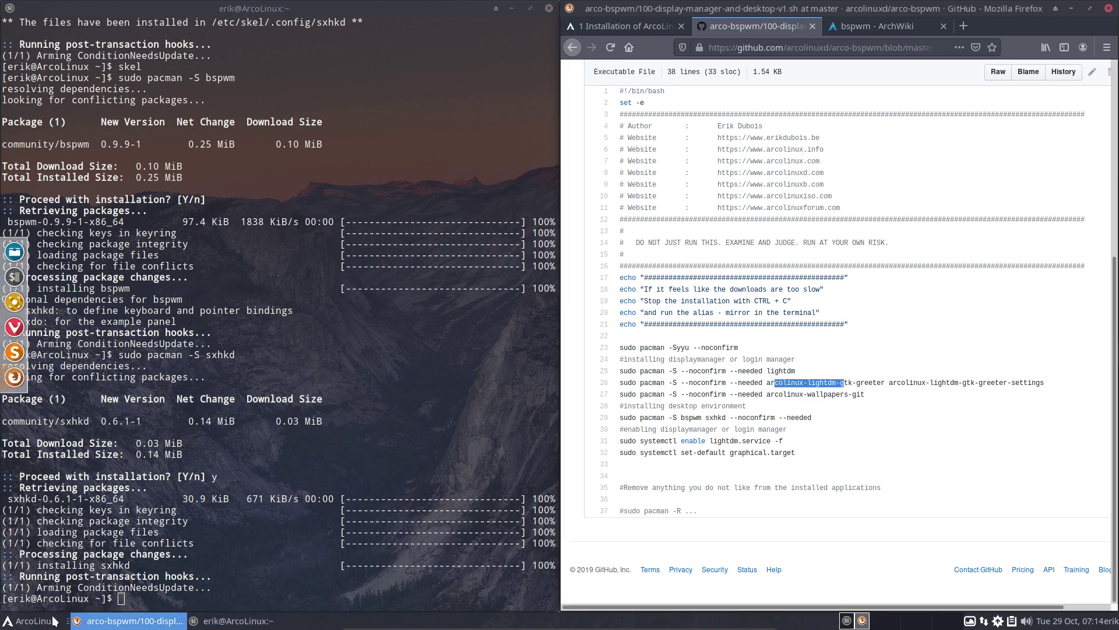
pyautogui.click(18, 622)
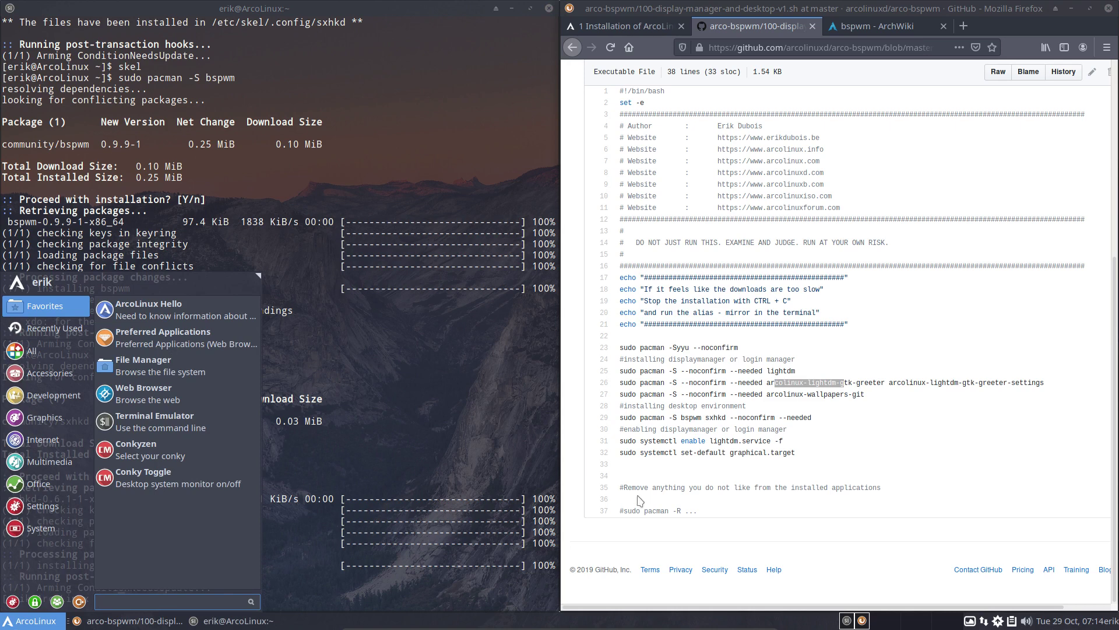
pyautogui.click(783, 378)
pyautogui.click(839, 382)
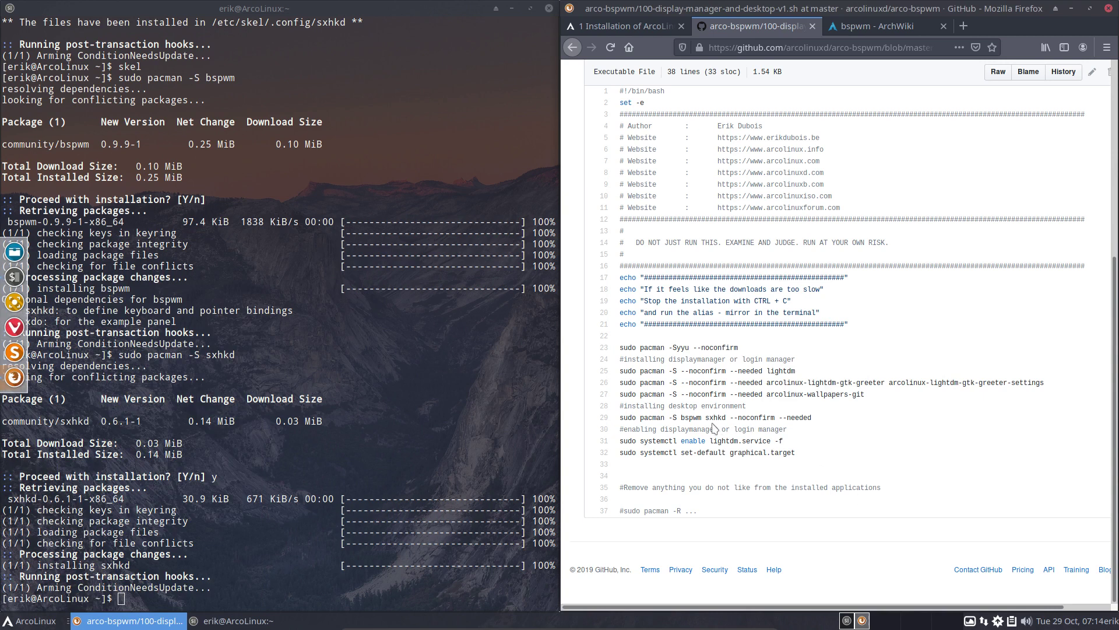
pyautogui.moveTo(681, 417); pyautogui.dragTo(619, 438)
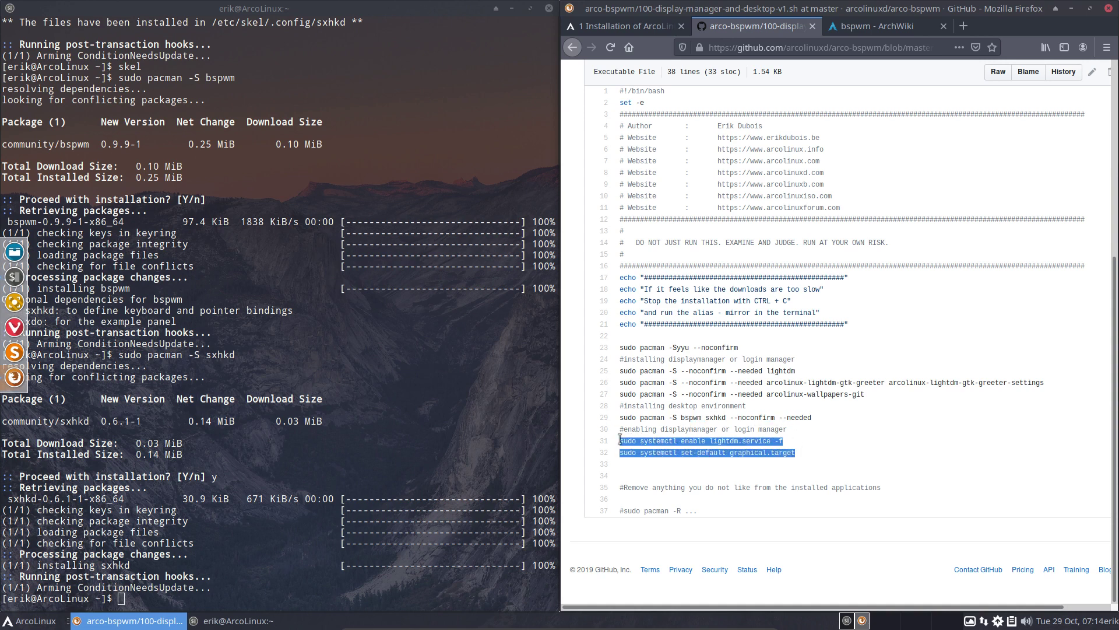
pyautogui.click(683, 441)
pyautogui.moveTo(830, 420); pyautogui.dragTo(623, 419)
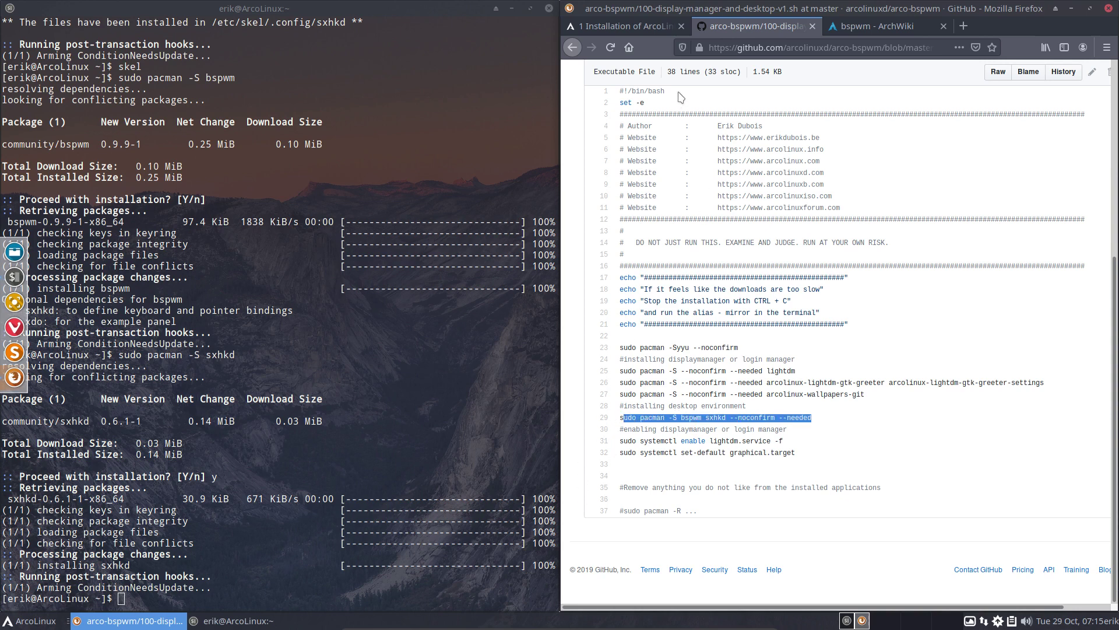
pyautogui.click(579, 49)
pyautogui.click(577, 49)
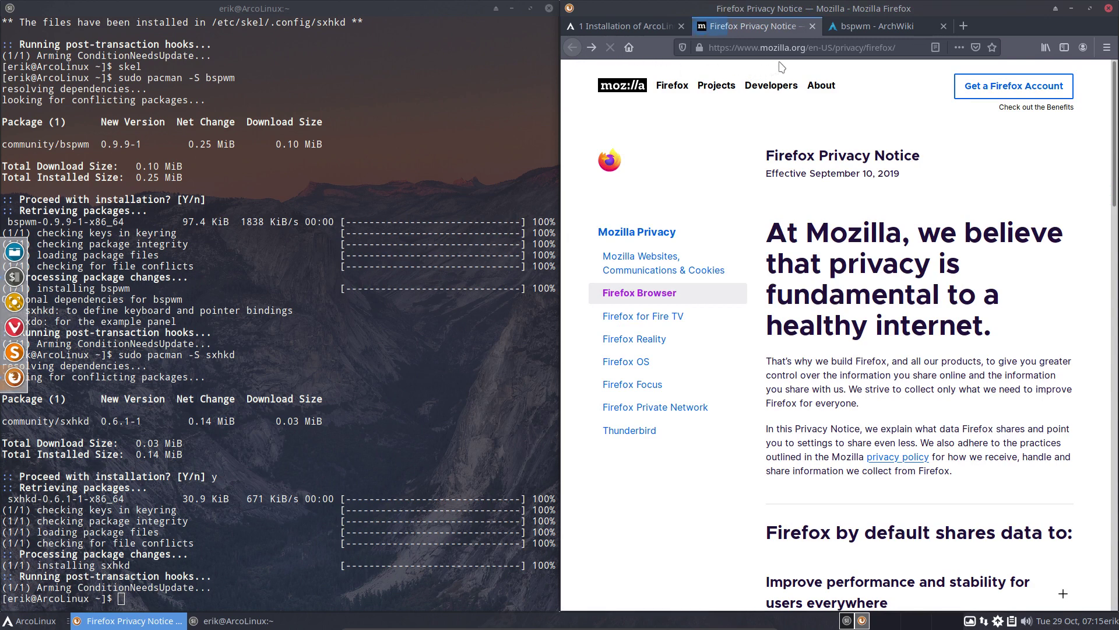
# Return to arco-bspwm, maximize Firefox, and load the github.com/arcolinuxd/ organization page
pyautogui.click(592, 48)
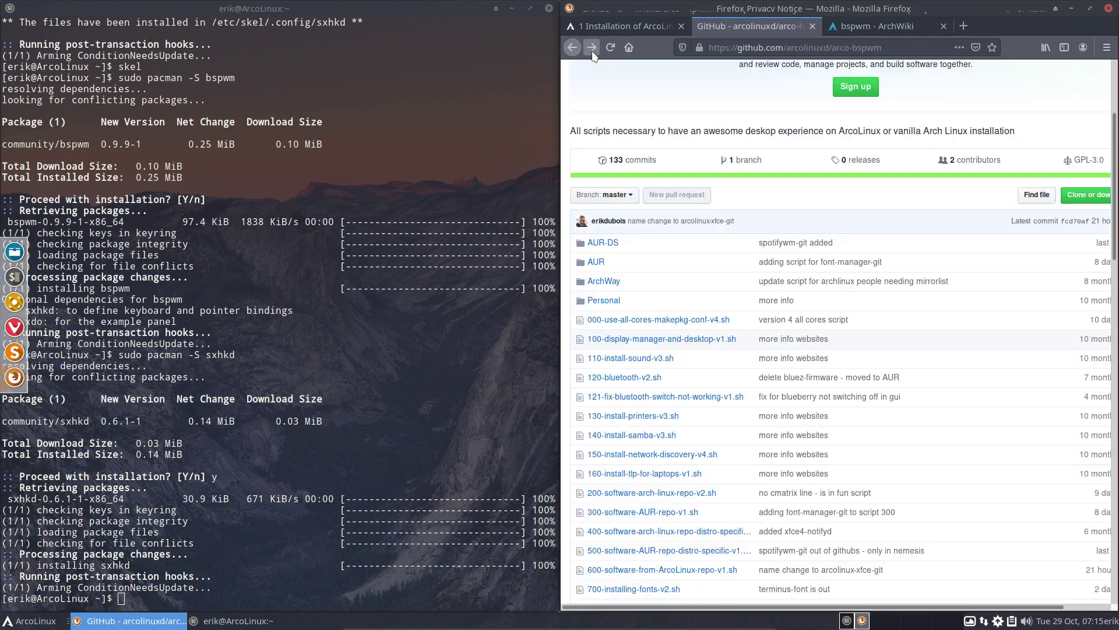
pyautogui.click(1089, 8)
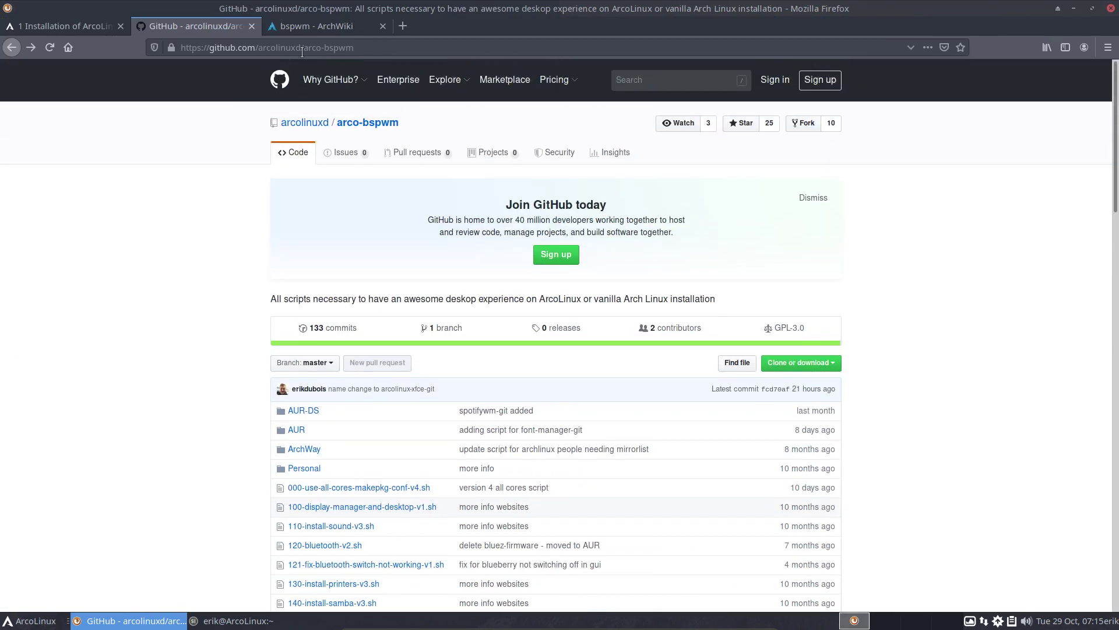
pyautogui.moveTo(302, 52); pyautogui.dragTo(458, 51)
pyautogui.press('BackSpace')
pyautogui.press('Return')
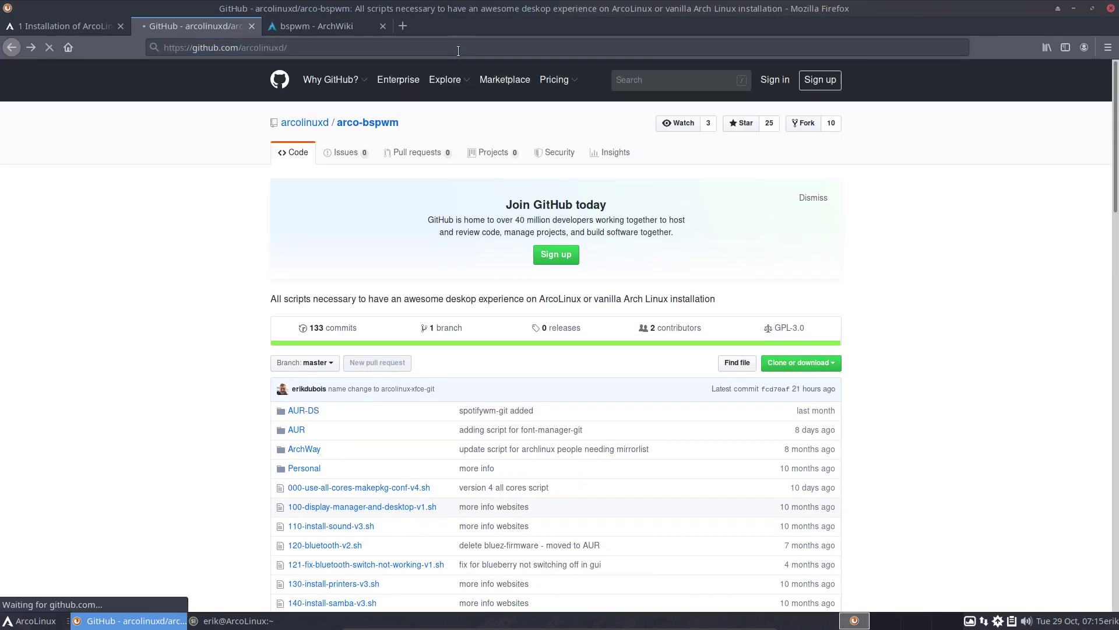
# Scroll the arcolinuxd repository list down to arco-jwm and minimize Firefox
pyautogui.scroll(-6, 254, 328)
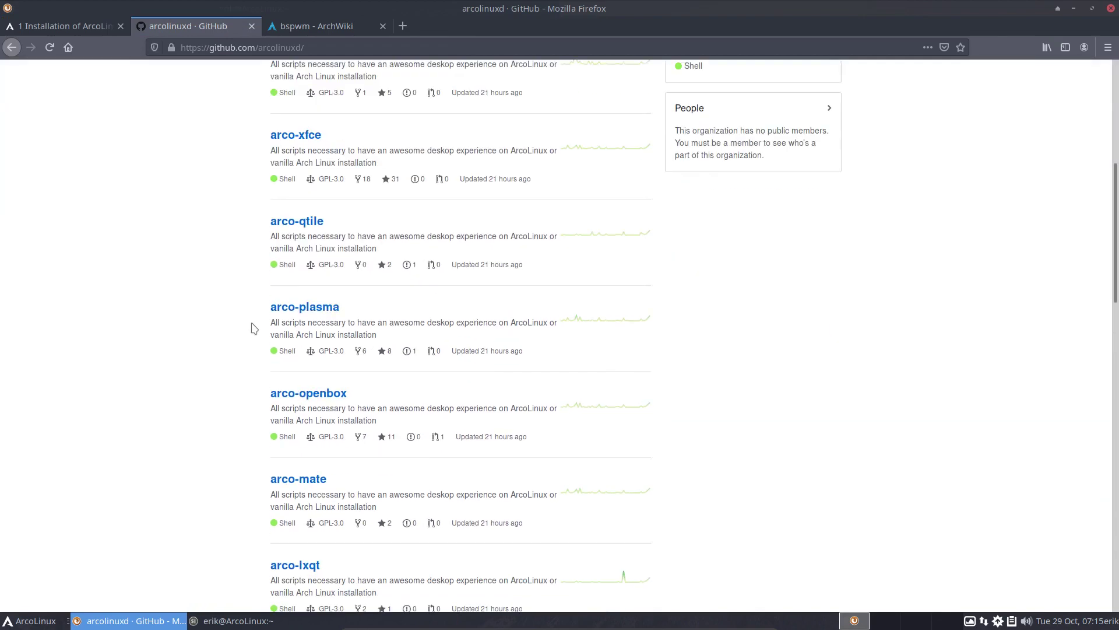
pyautogui.scroll(-20, 254, 328)
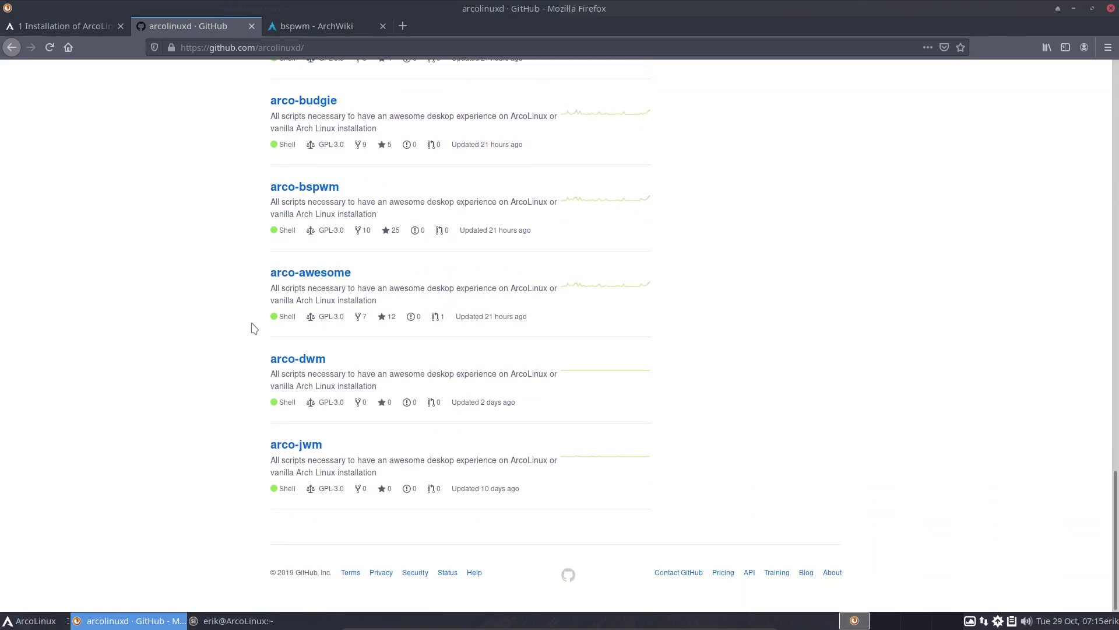
pyautogui.click(1073, 9)
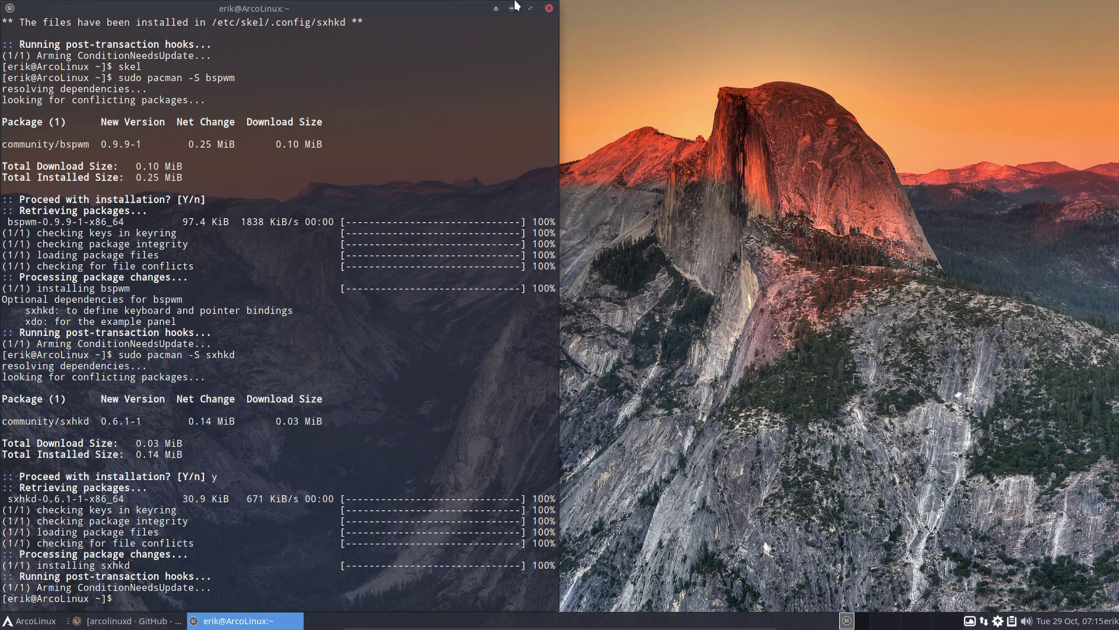
# Close the terminal and log out of Xfce, closing the three open browser tabs
pyautogui.click(548, 9)
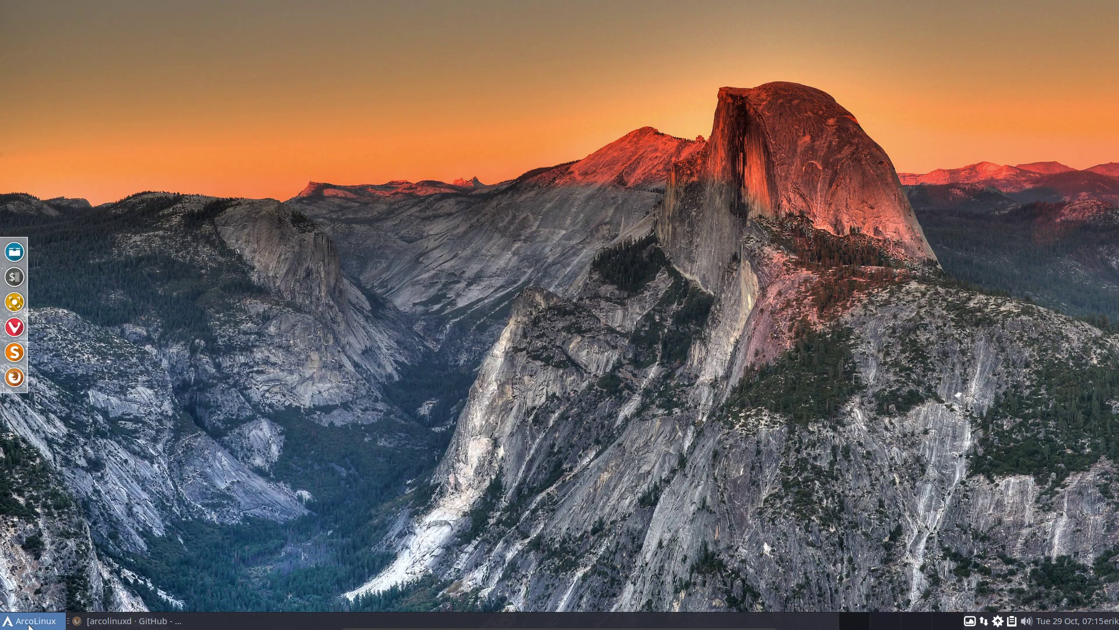
pyautogui.click(29, 621)
pyautogui.click(135, 475)
pyautogui.click(501, 264)
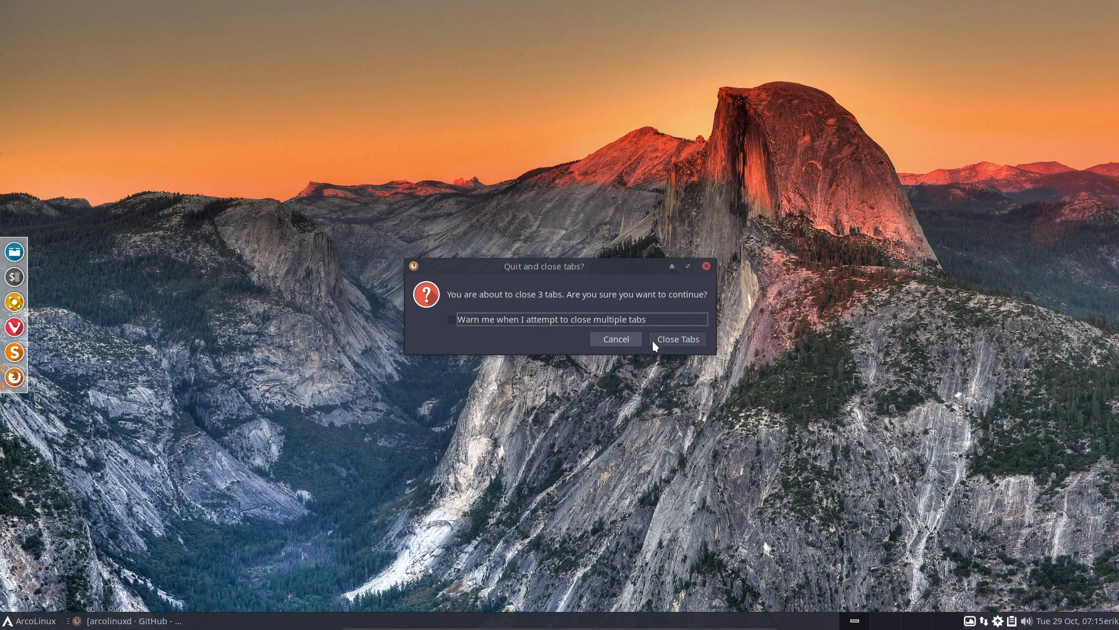
pyautogui.click(676, 341)
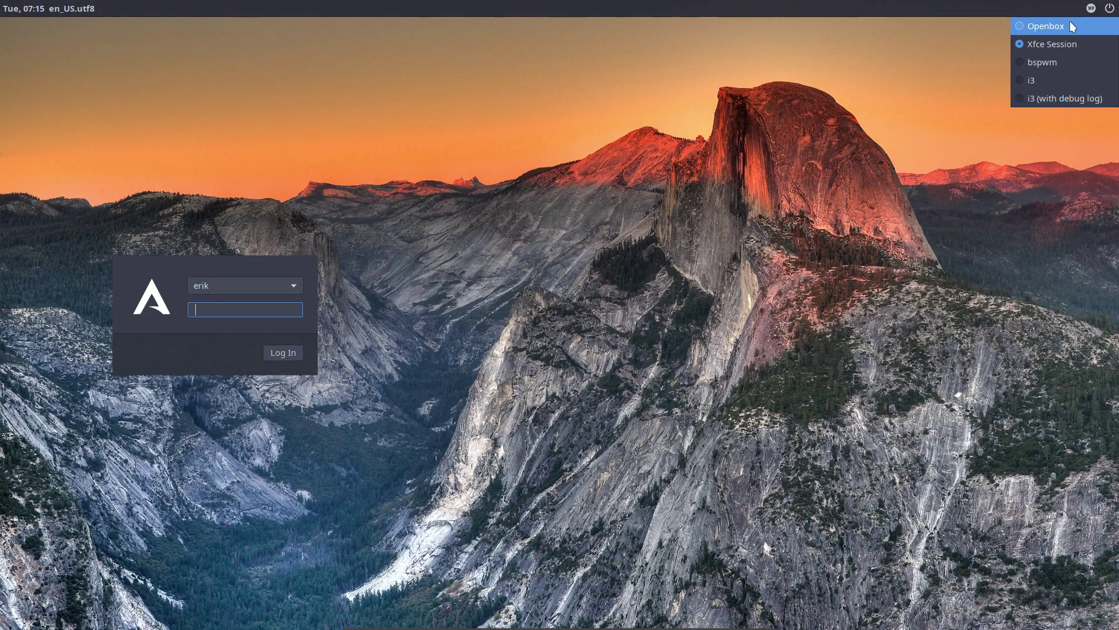
# Choose the bspwm session at LightDM and sign in with the user's password
pyautogui.click(1058, 62)
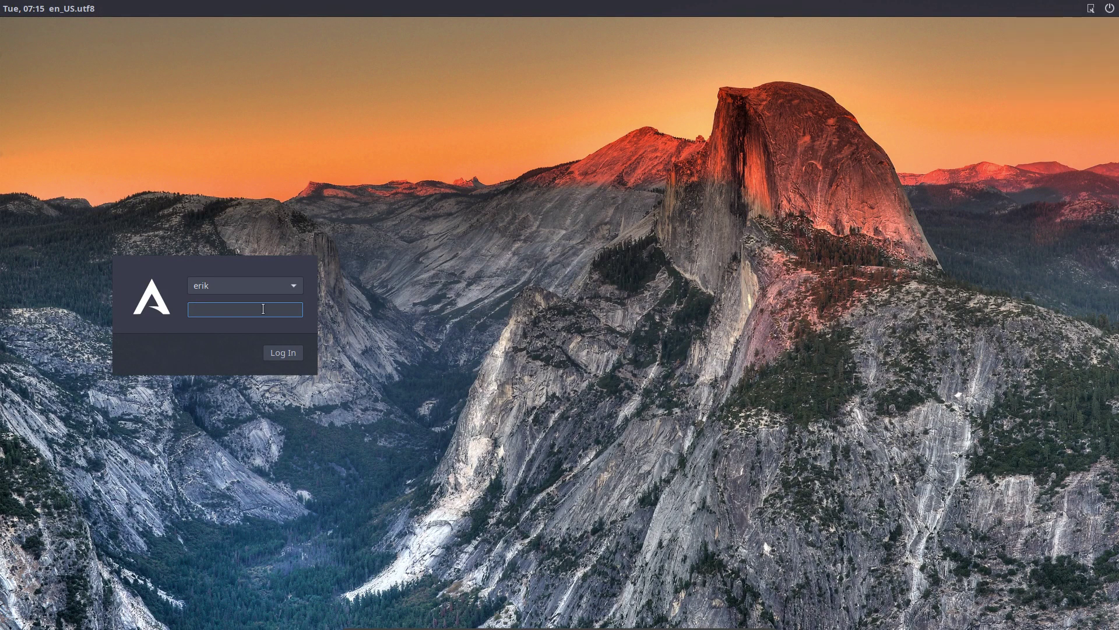
pyautogui.write('••••')
pyautogui.press('Return')
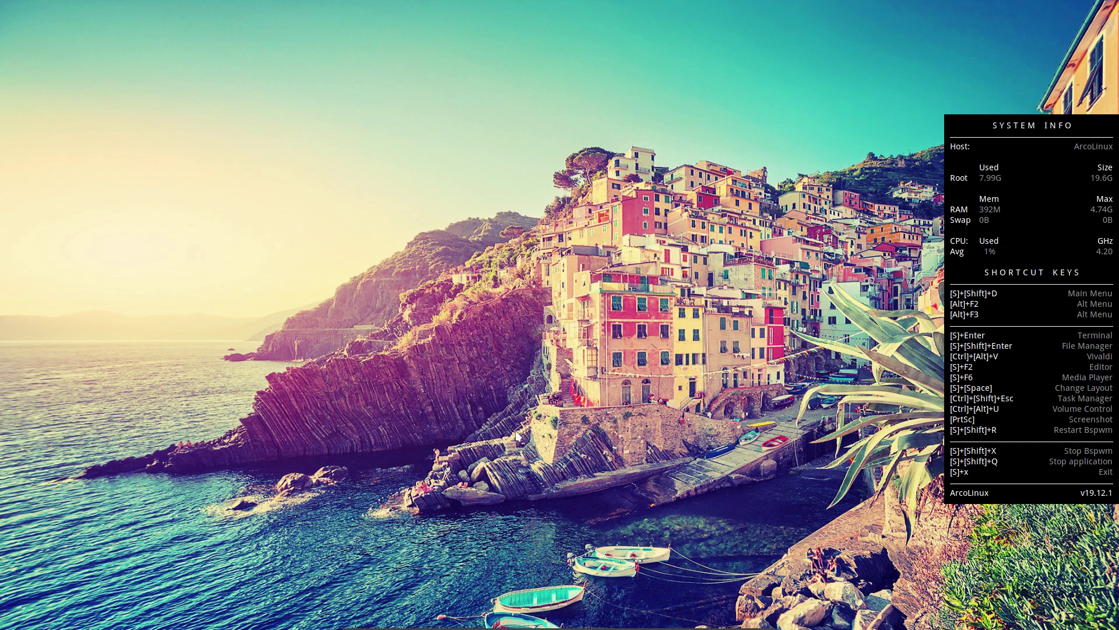
# Launch a urxvt terminal with Super+Enter, showing the ArcoLinux v19.12.1 neofetch summary
pyautogui.press('super+Return')
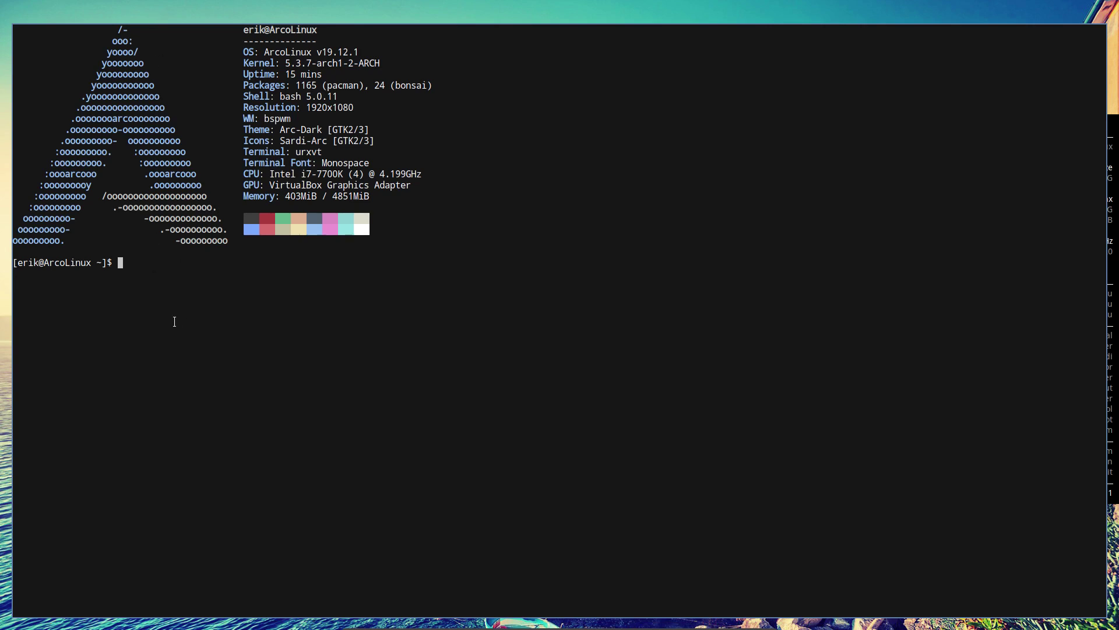
# Reinstall arcolinux-polybar-git with sudo pacman -S, using Tab completion and the sudo password
pyautogui.write('sudo pacamn')
pyautogui.press('BackSpace')
pyautogui.press('BackSpace')
pyautogui.press('BackSpace')
pyautogui.press('BackSpace')
pyautogui.write('man -S arco')
pyautogui.press('Tab')
pyautogui.press('Tab')
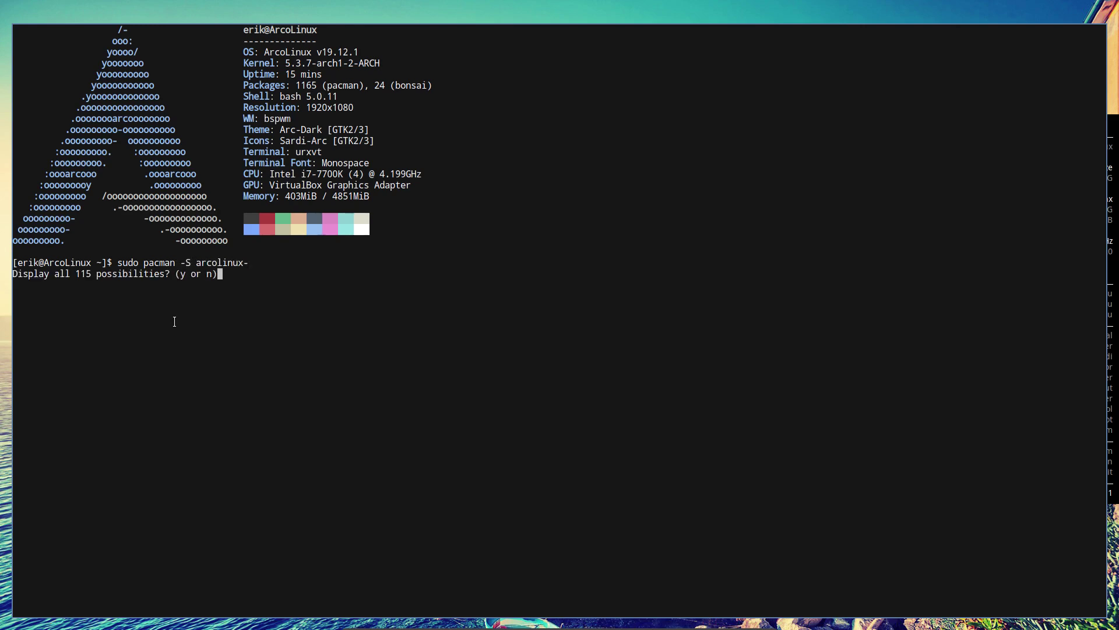
pyautogui.press('y')
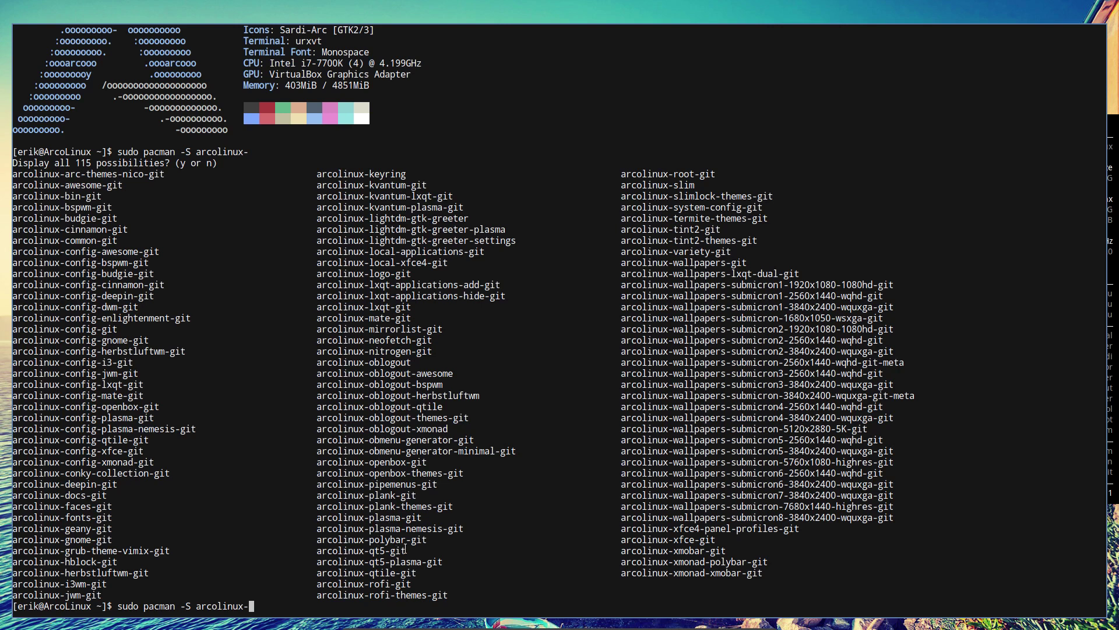
pyautogui.moveTo(428, 540); pyautogui.dragTo(315, 541)
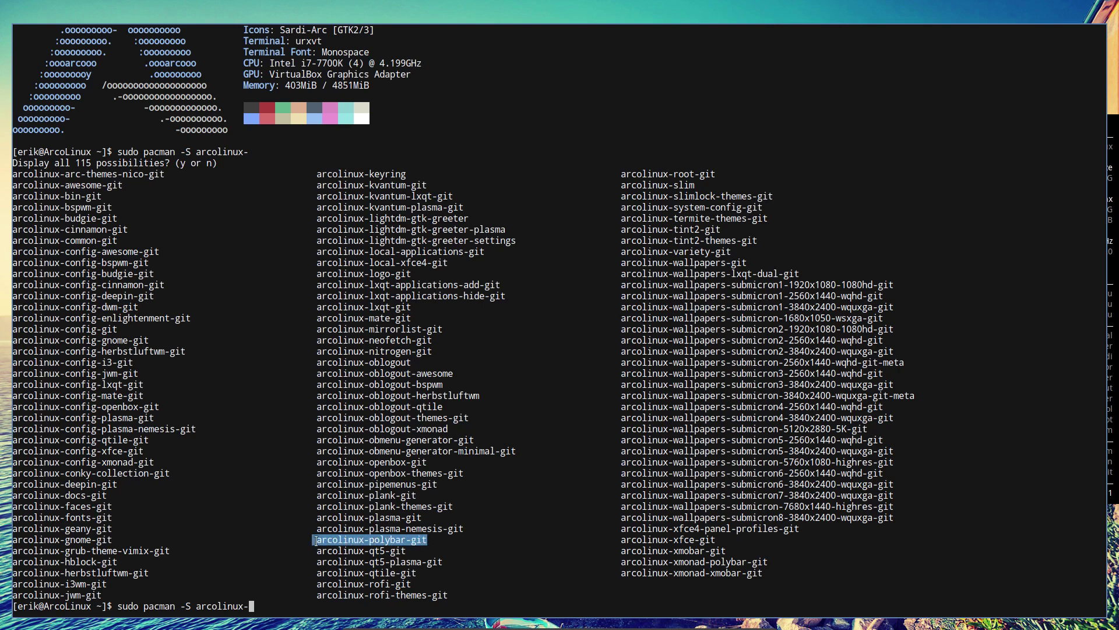
pyautogui.click(260, 601)
pyautogui.write('pol')
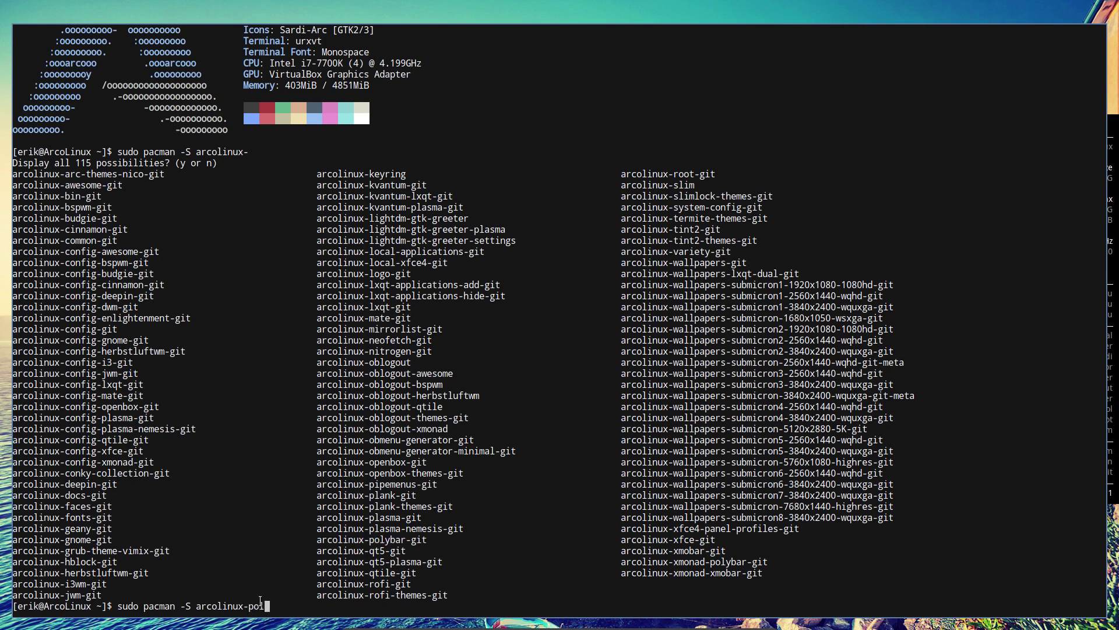
pyautogui.press('Tab')
pyautogui.press('Return')
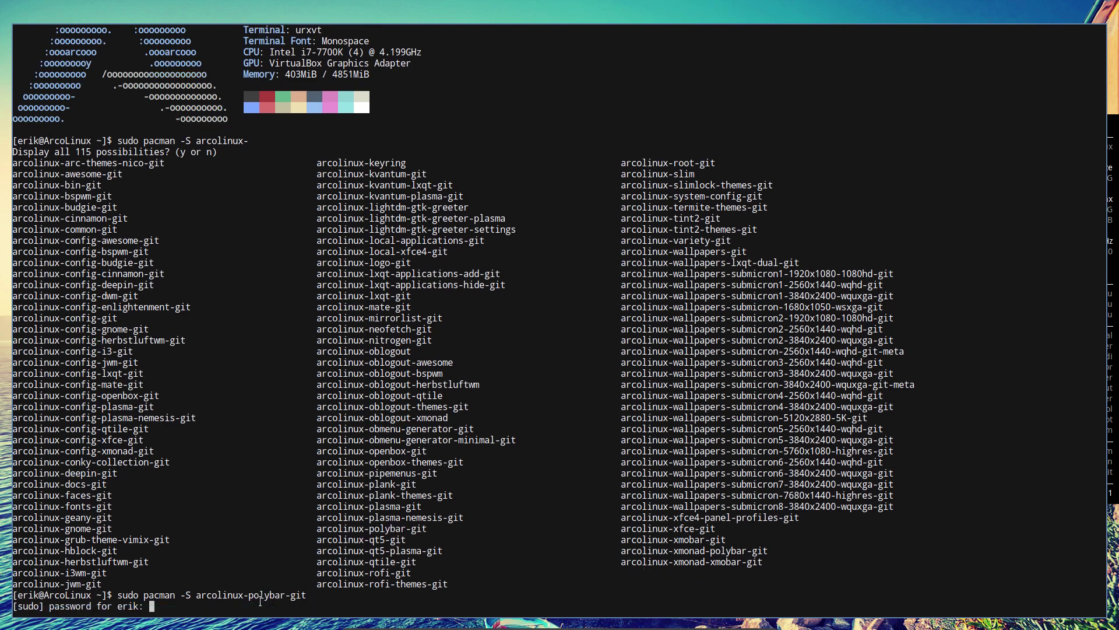
pyautogui.press('Return')
pyautogui.press('Return')
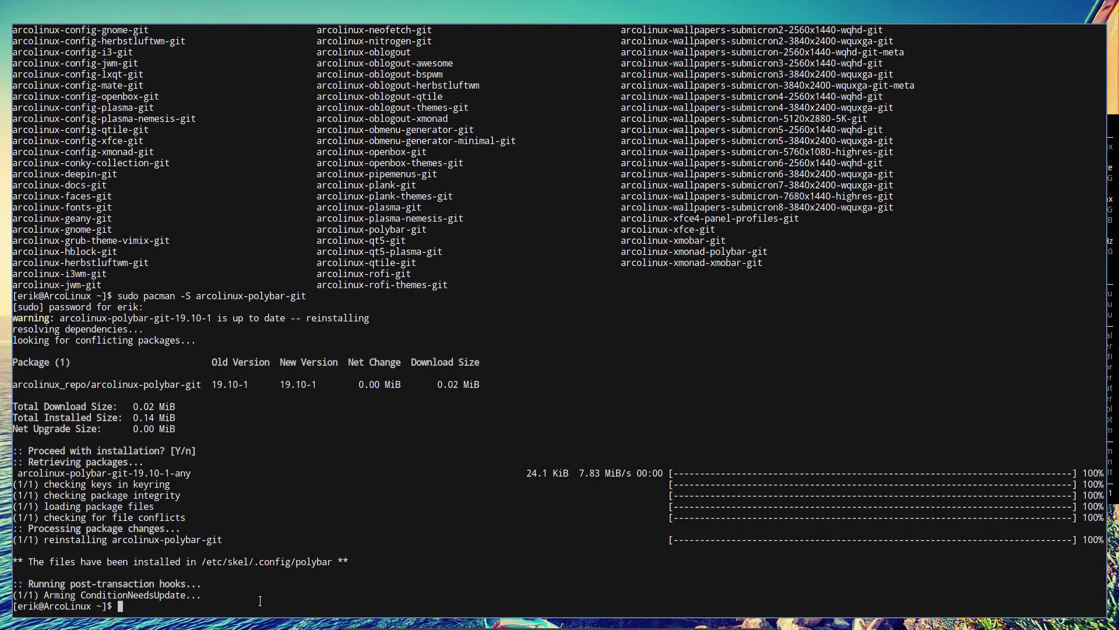
# Run the skel command to copy the updated skeleton configs
pyautogui.write('skel')
pyautogui.press('Return')
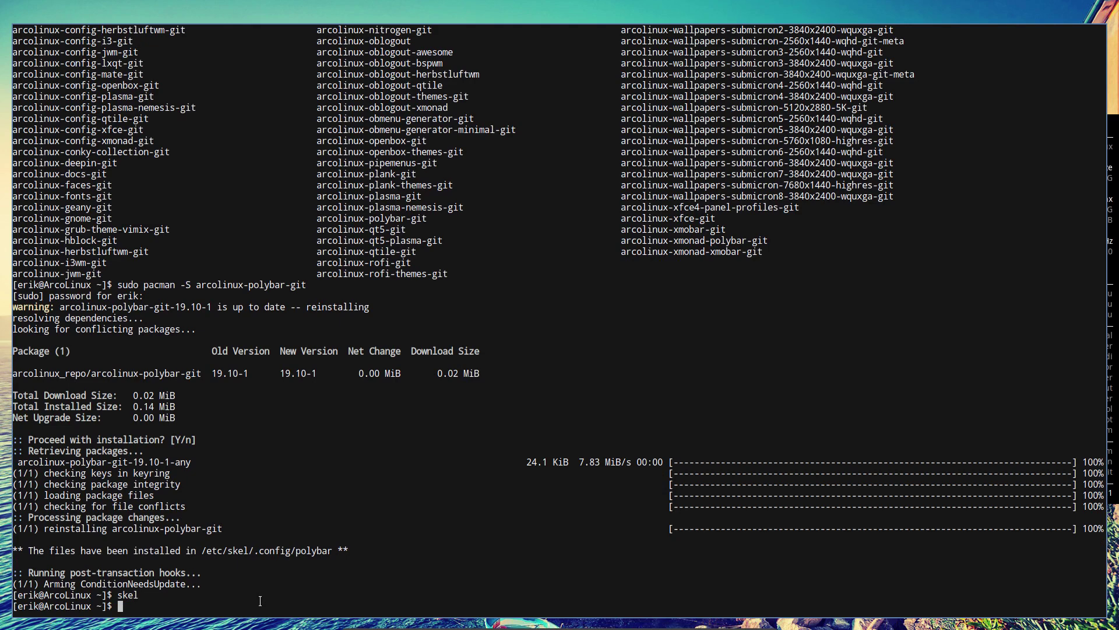
pyautogui.write('pol')
pyautogui.press('BackSpace')
pyautogui.press('BackSpace')
pyautogui.press('BackSpace')
# Run yay polybar and pick option 3, aur/polybar 3.4.0-4, from the ten candidates
pyautogui.write('yay polybar')
pyautogui.press('Return')
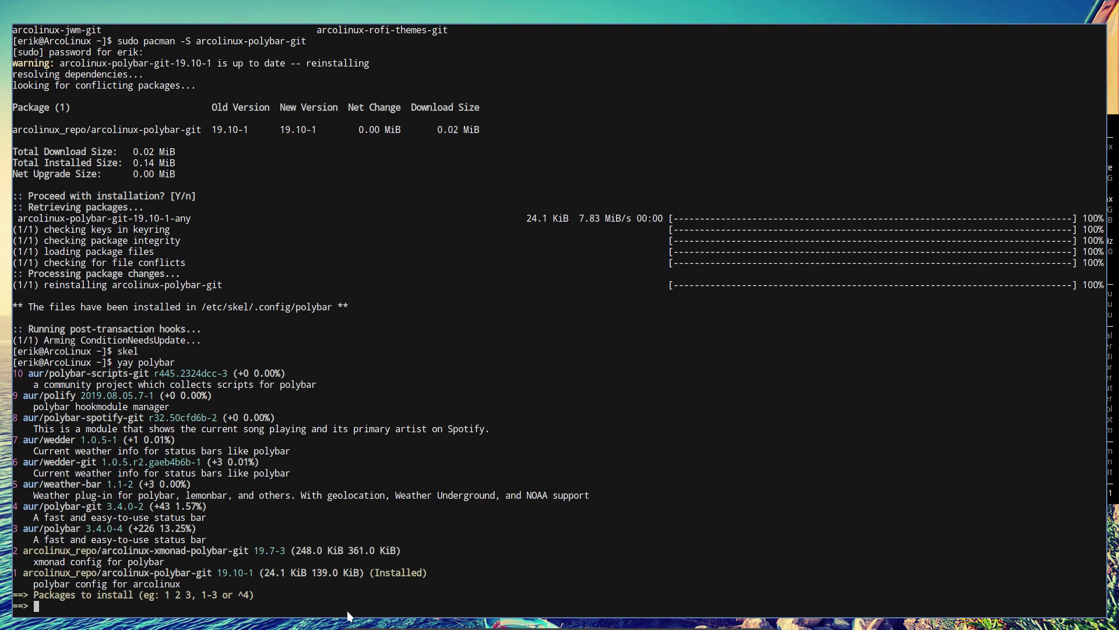
pyautogui.moveTo(201, 528); pyautogui.dragTo(19, 528)
pyautogui.moveTo(103, 573); pyautogui.dragTo(208, 572)
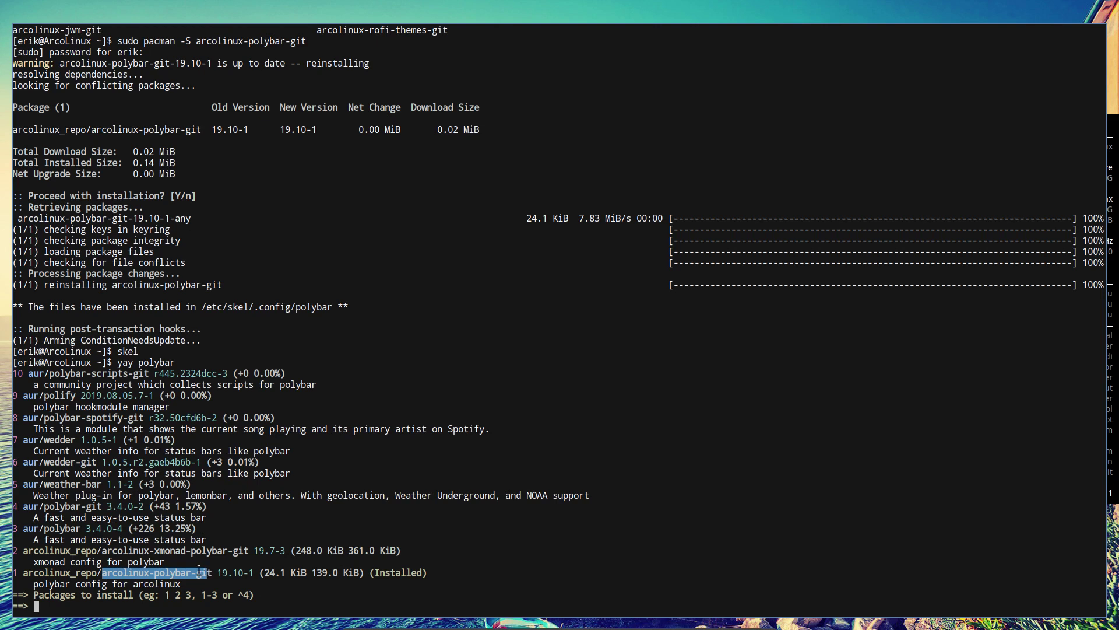
pyautogui.click(138, 530)
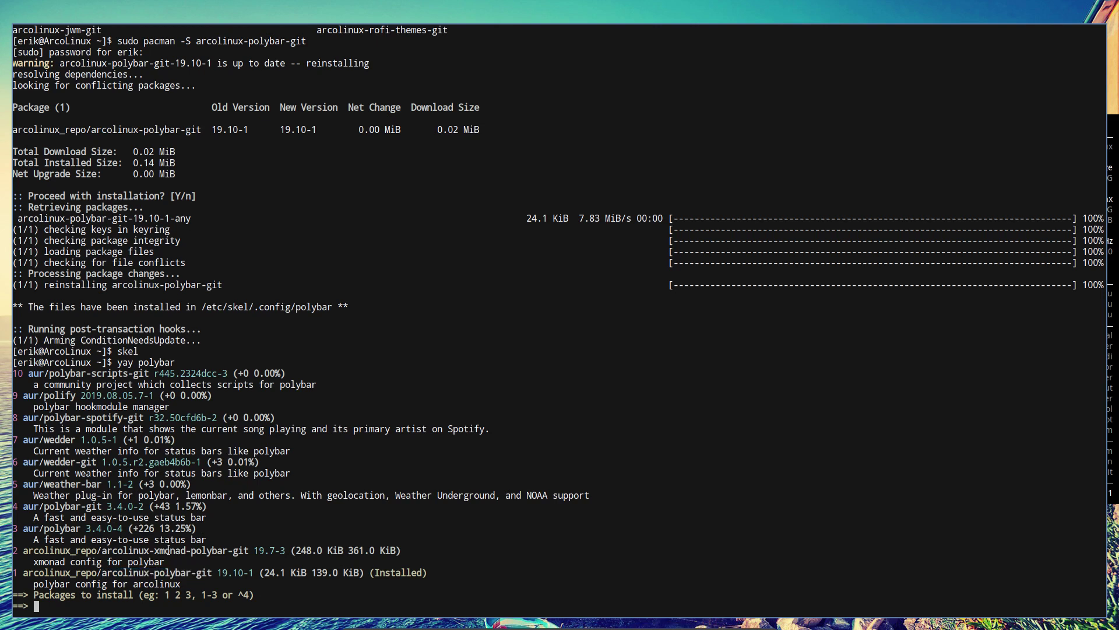
pyautogui.doubleClick(168, 550)
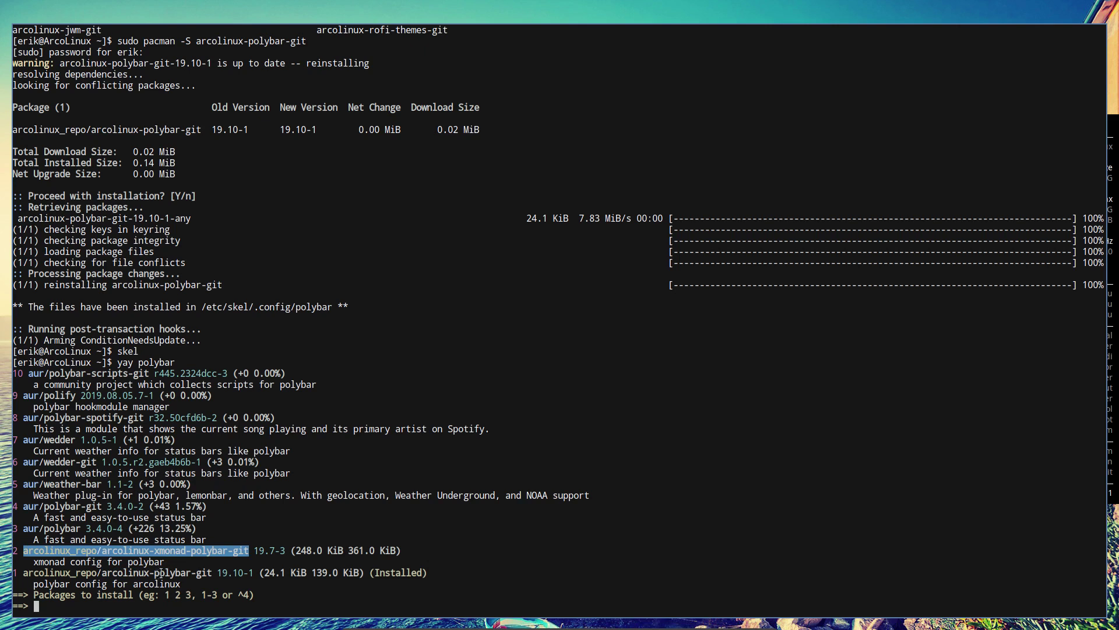
pyautogui.doubleClick(161, 574)
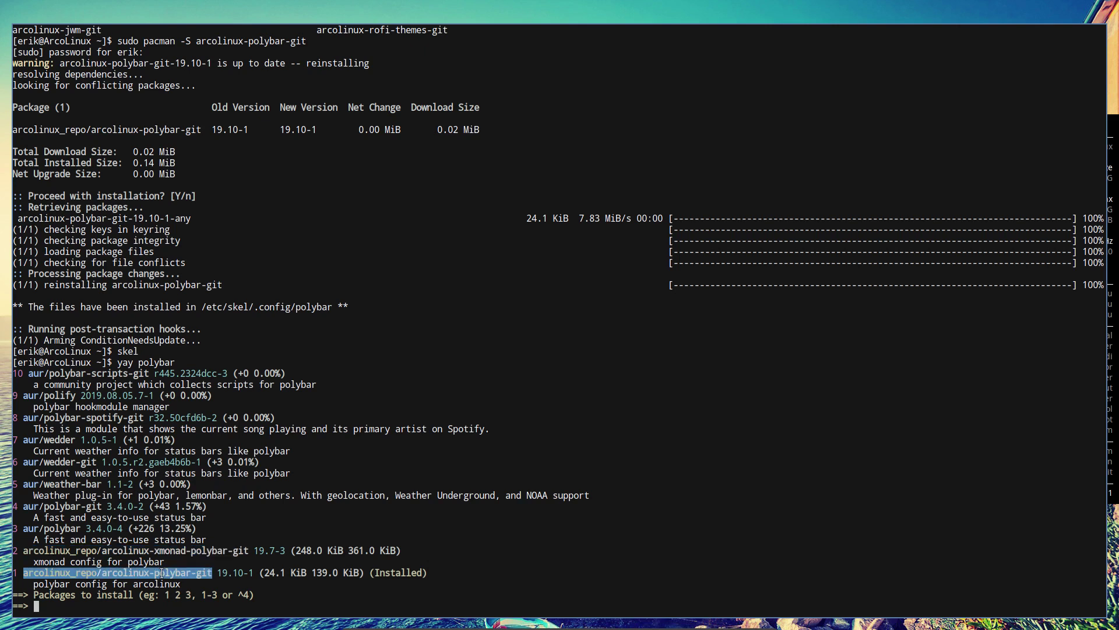
pyautogui.click(50, 526)
pyautogui.write('3')
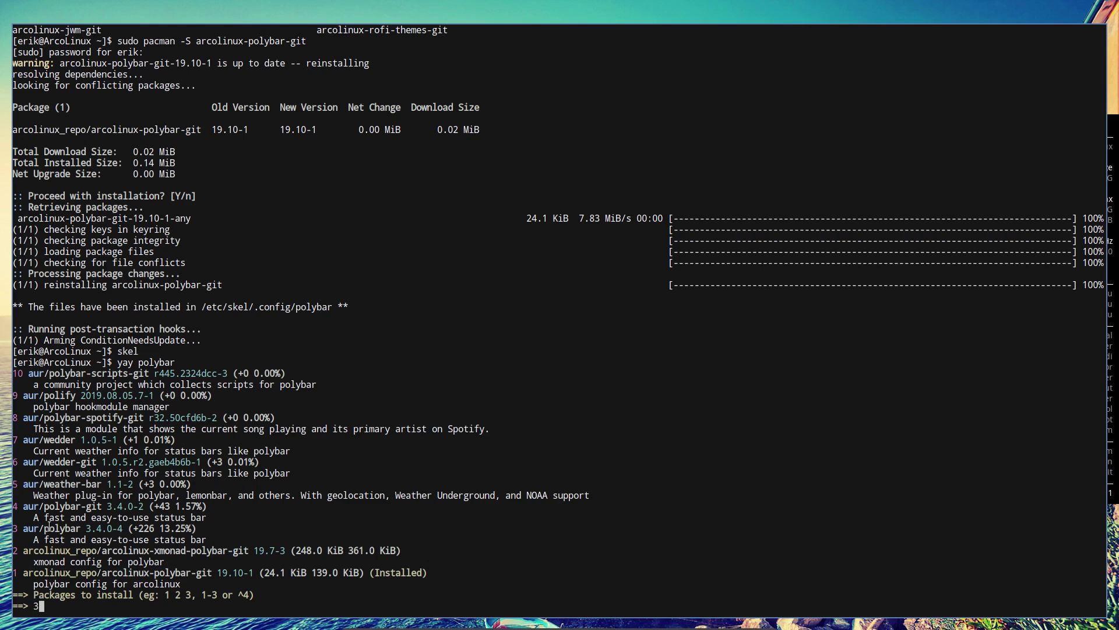
pyautogui.press('Return')
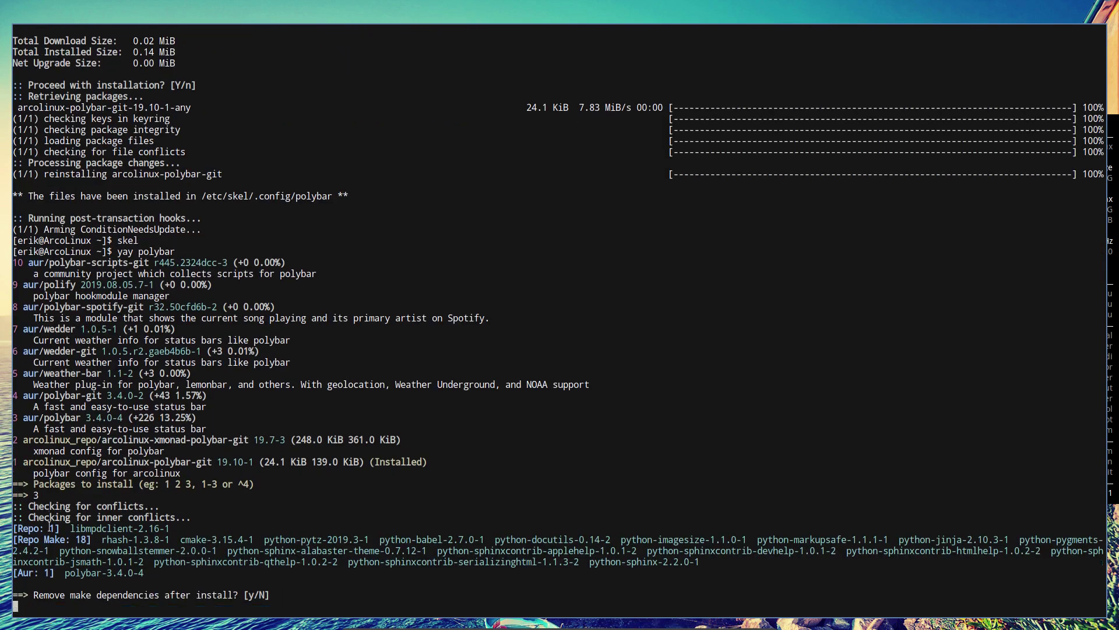
# Accept yay's prompts so polybar's 19 build dependencies install, mark the PACKAGER warning, and open a second terminal
pyautogui.press('Return')
pyautogui.press('Return')
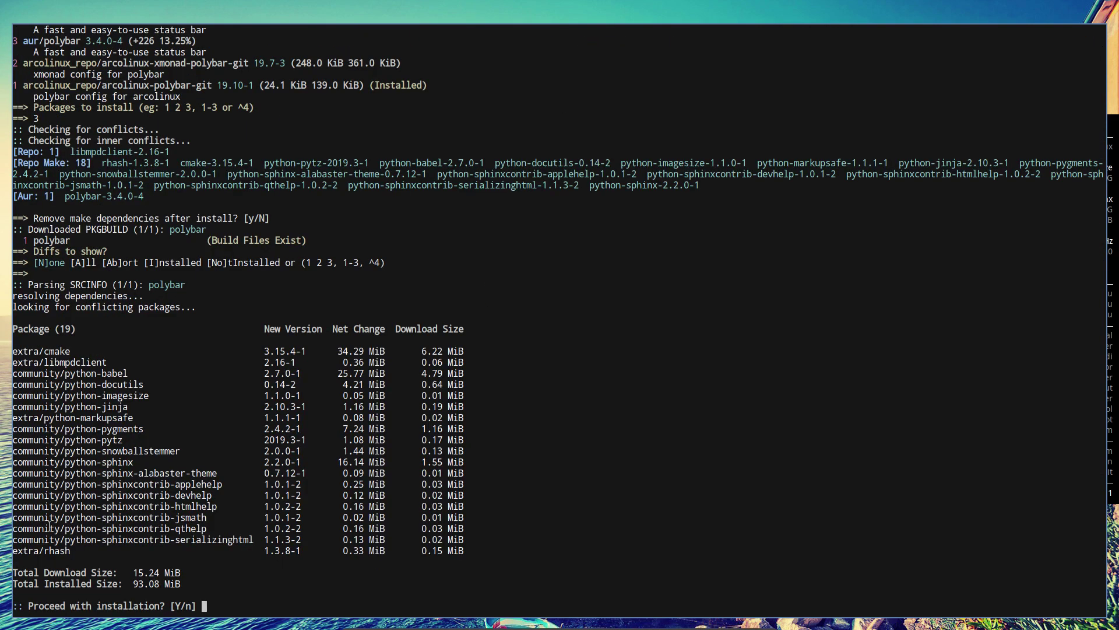
pyautogui.press('Return')
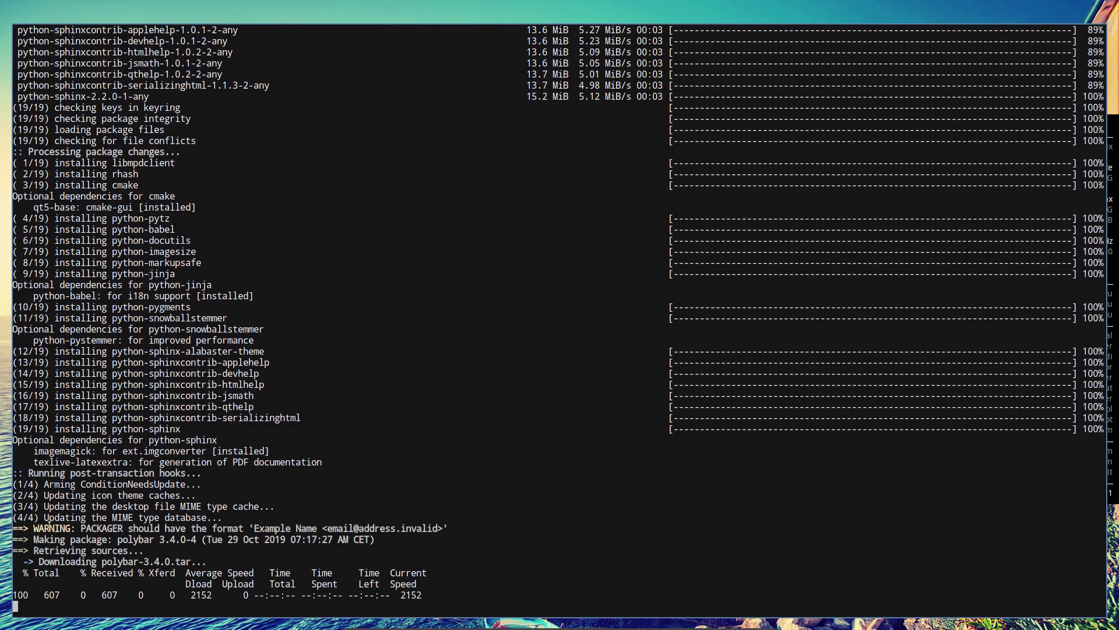
pyautogui.scroll(3, 41, 444)
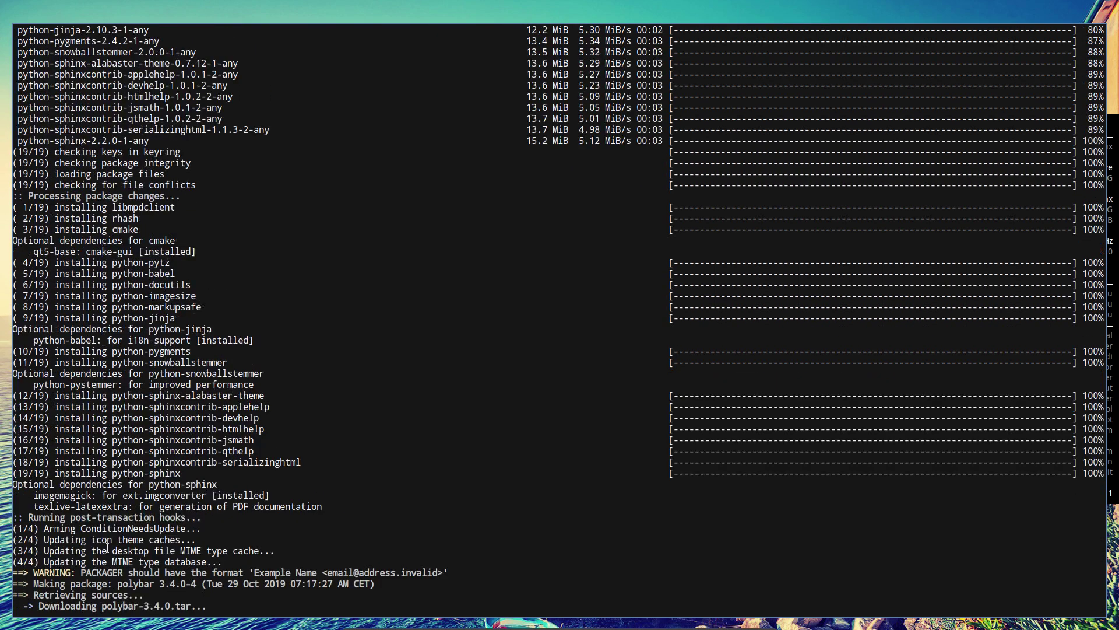
pyautogui.moveTo(83, 573); pyautogui.dragTo(446, 573)
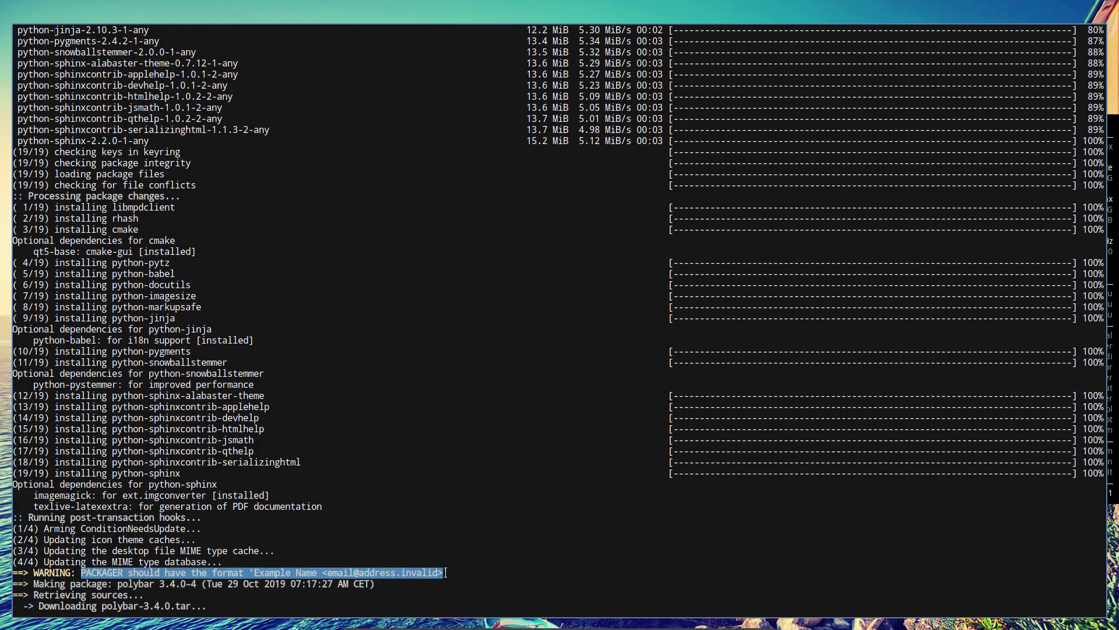
pyautogui.press('super+Return')
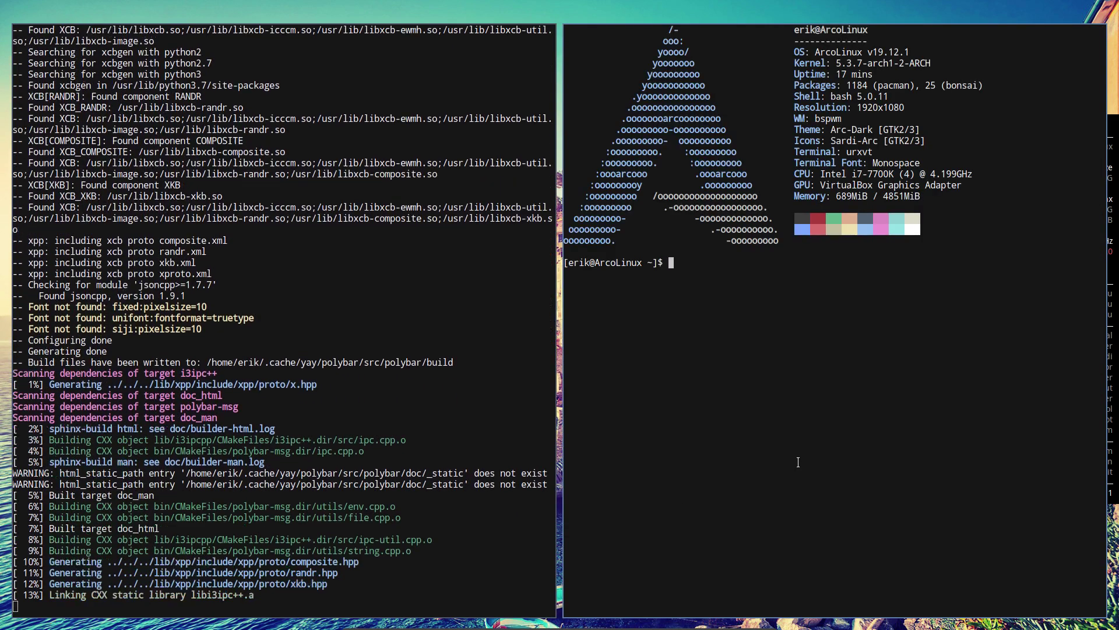
# Open /etc/makepkg.conf in nano with sudo and page down to the packaging settings
pyautogui.write('s')
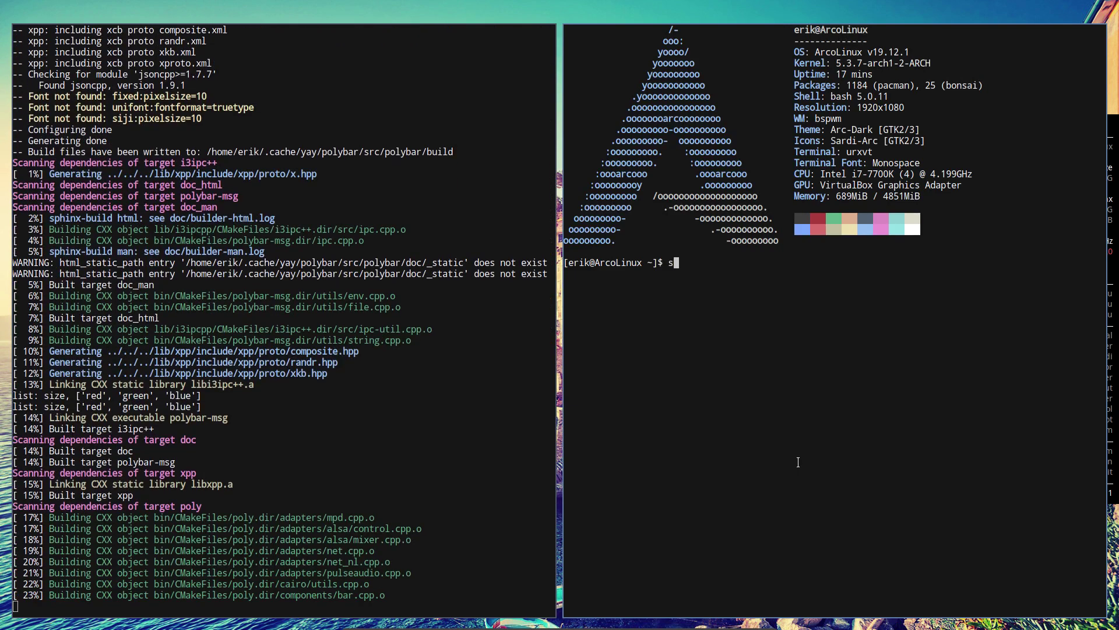
pyautogui.write('udo na')
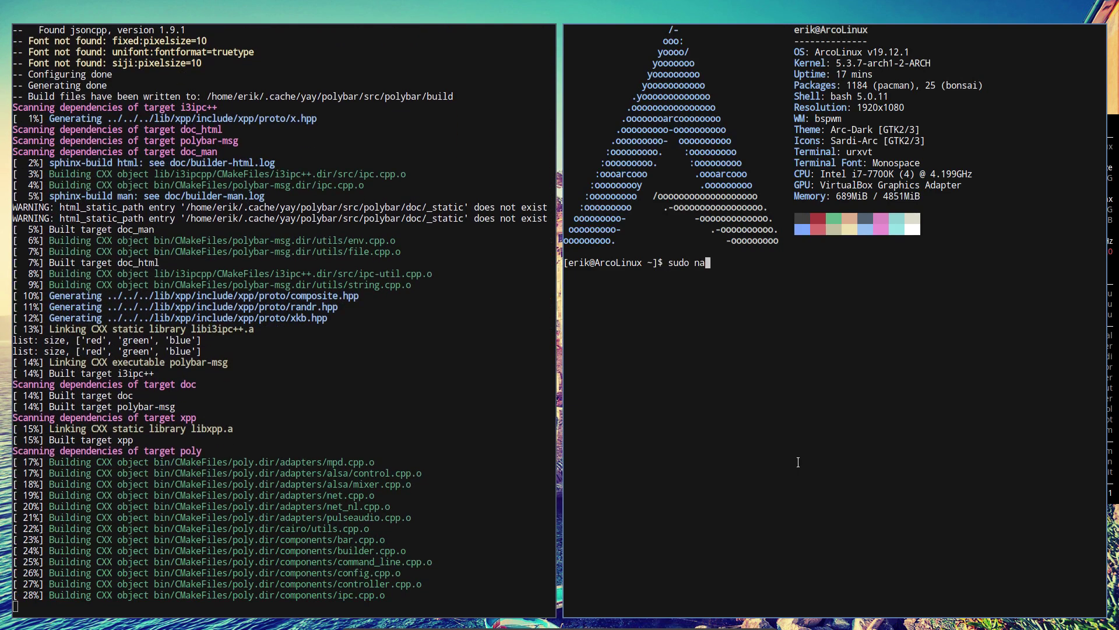
pyautogui.write('no /etc')
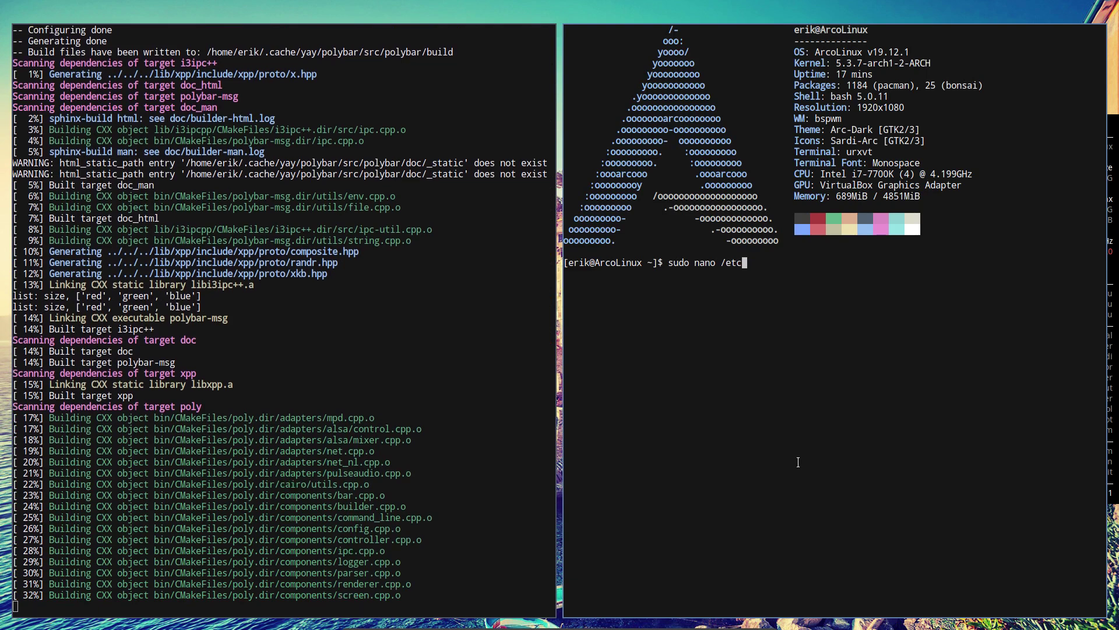
pyautogui.write('/pacman.d/')
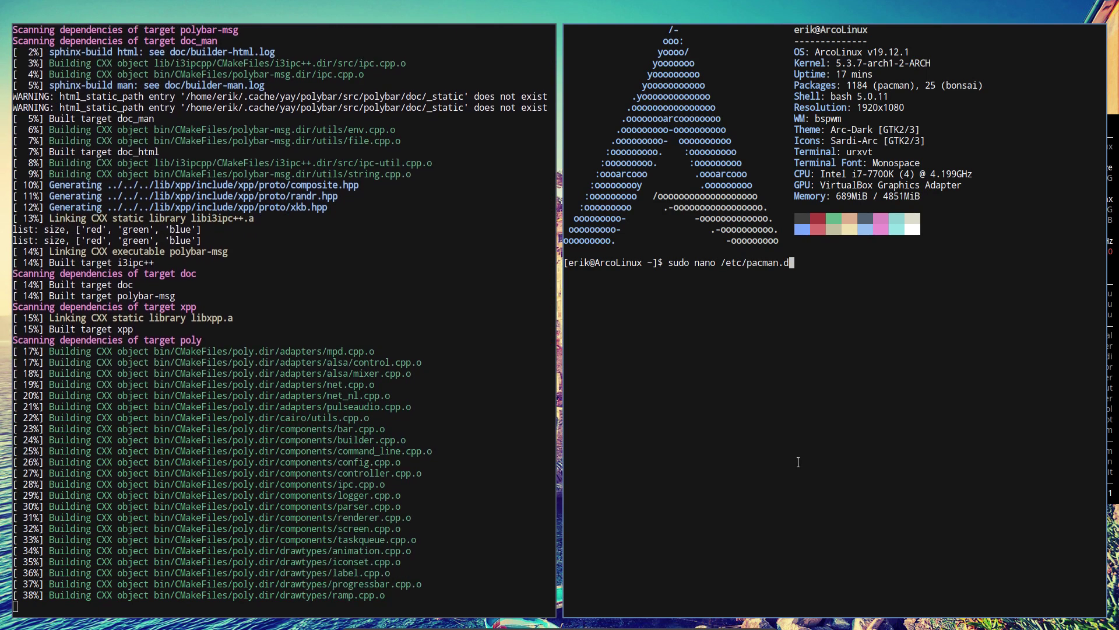
pyautogui.press('BackSpace')
pyautogui.press('BackSpace')
pyautogui.press('BackSpace')
pyautogui.press('BackSpace')
pyautogui.press('BackSpace')
pyautogui.press('BackSpace')
pyautogui.press('BackSpace')
pyautogui.press('BackSpace')
pyautogui.press('BackSpace')
pyautogui.write('makepkg.conf')
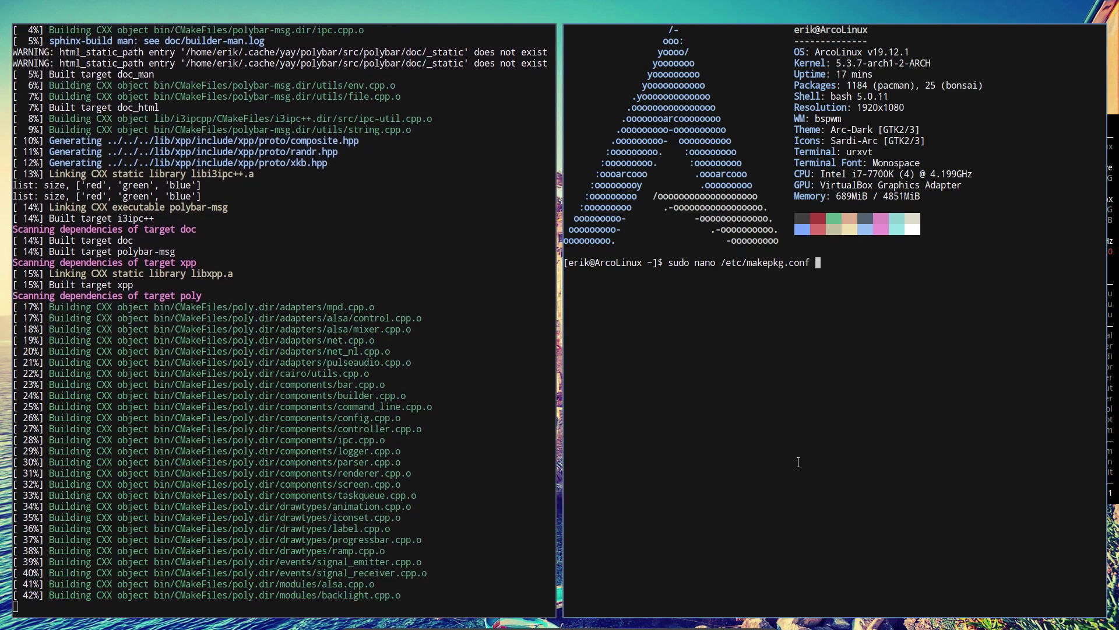
pyautogui.press('Return')
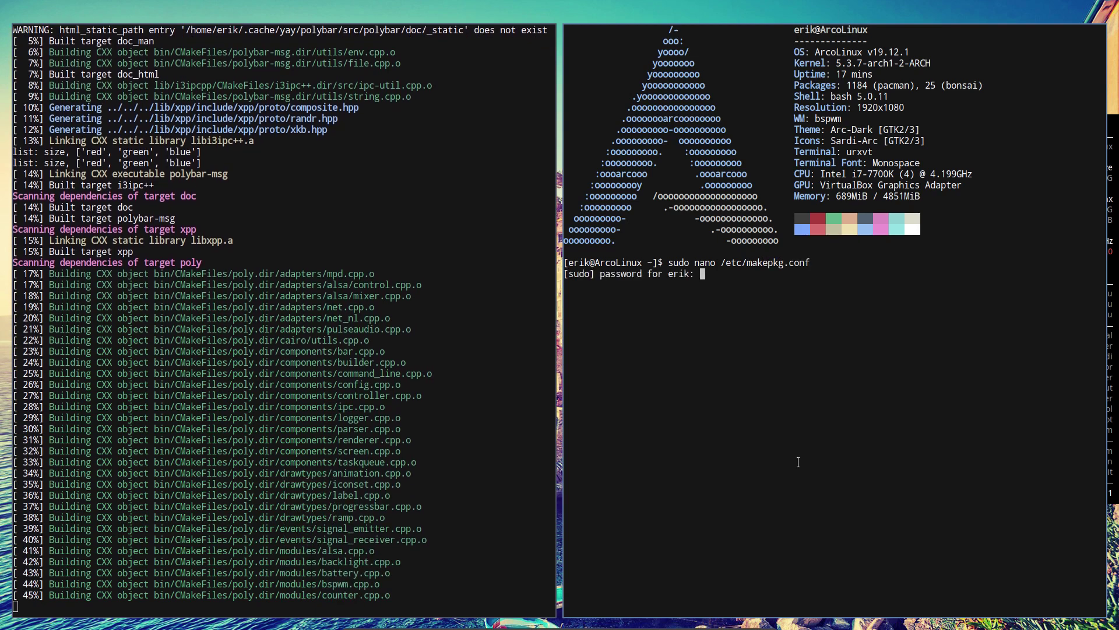
pyautogui.press('Return')
pyautogui.press('pagedown')
pyautogui.press('pagedown')
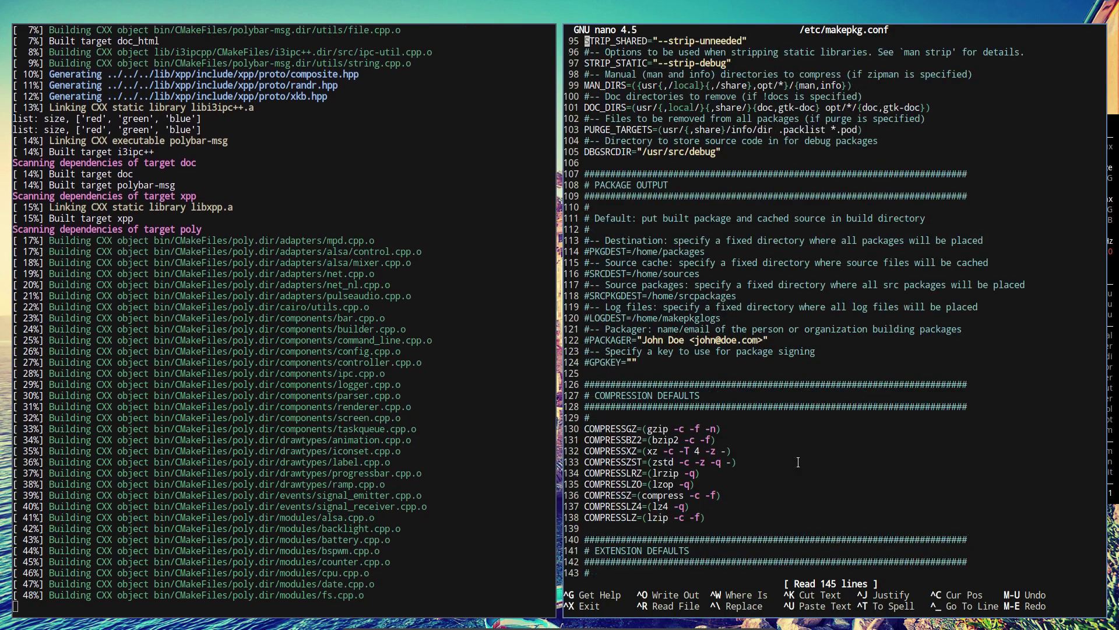
# Uncomment the PACKAGER line and replace the placeholder with the packager's full name
pyautogui.press('Down')
pyautogui.press('Down')
pyautogui.press('Down')
pyautogui.press('Down')
pyautogui.press('Down')
pyautogui.press('Down')
pyautogui.press('Down')
pyautogui.press('Down')
pyautogui.press('Down')
pyautogui.press('Down')
pyautogui.press('Down')
pyautogui.press('Down')
pyautogui.press('Down')
pyautogui.press('Down')
pyautogui.press('Down')
pyautogui.press('Down')
pyautogui.press('Down')
pyautogui.press('Down')
pyautogui.press('Down')
pyautogui.press('Down')
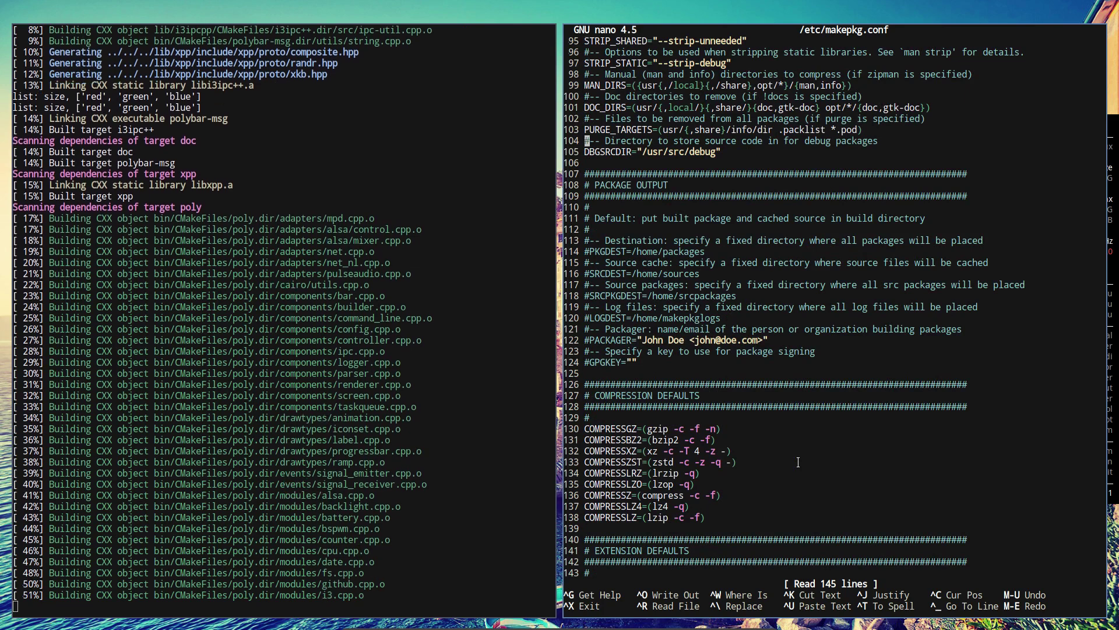
pyautogui.press('Down')
pyautogui.press('Down')
pyautogui.press('Down')
pyautogui.press('Down')
pyautogui.press('Down')
pyautogui.press('Down')
pyautogui.press('Delete')
pyautogui.press('Right')
pyautogui.press('Right')
pyautogui.press('Right')
pyautogui.press('Right')
pyautogui.press('Right')
pyautogui.press('Right')
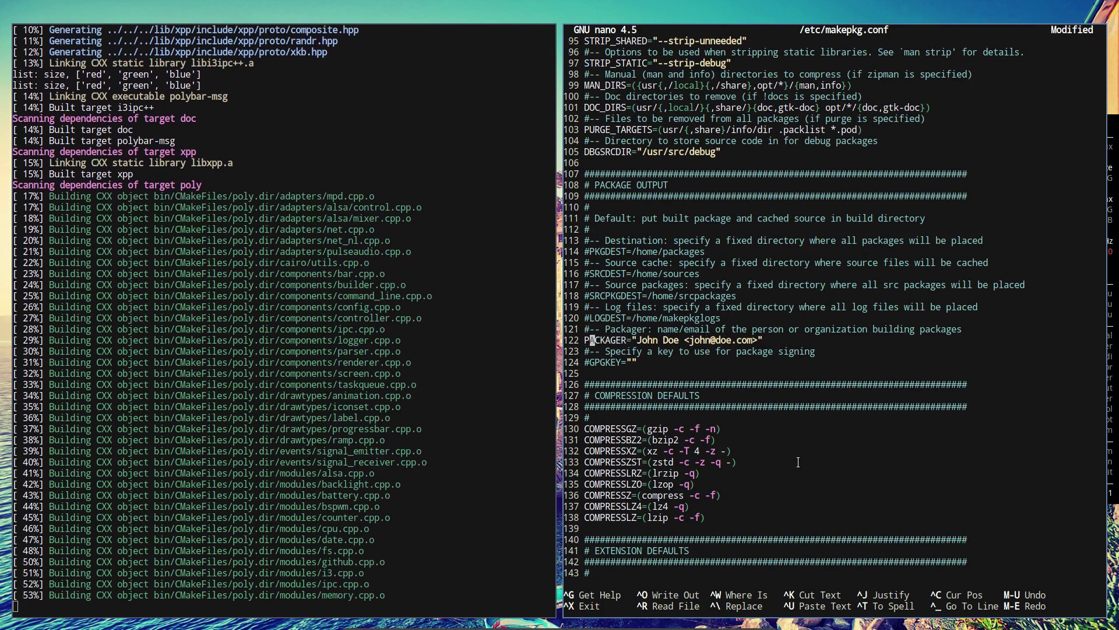
pyautogui.press('Right')
pyautogui.press('Right')
pyautogui.press('Right')
pyautogui.press('Right')
pyautogui.write('Erik')
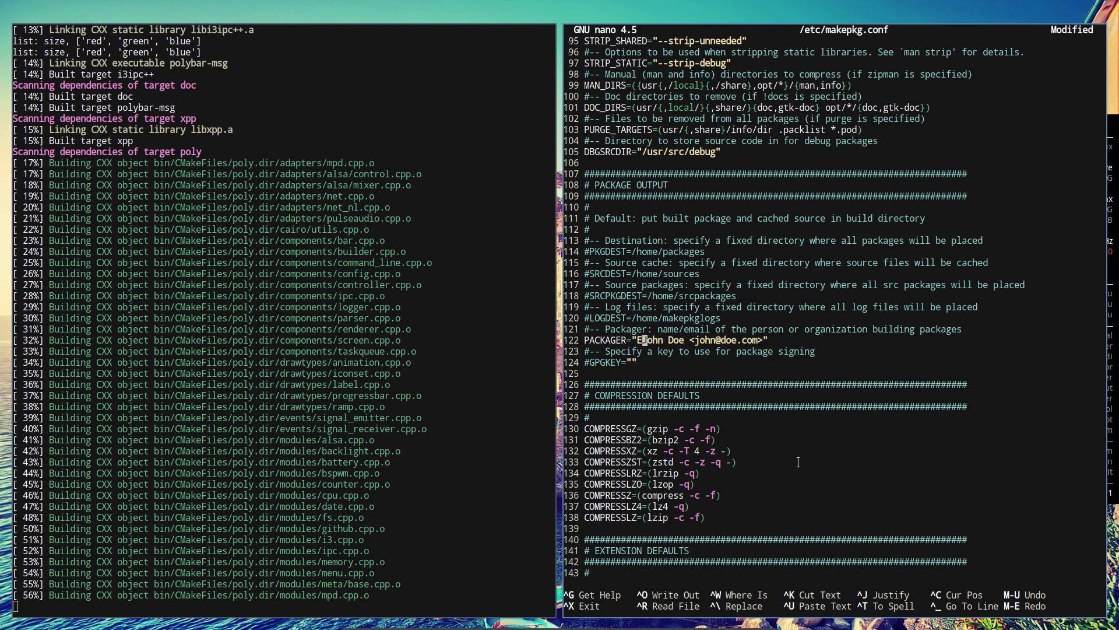
pyautogui.write(' Dubois')
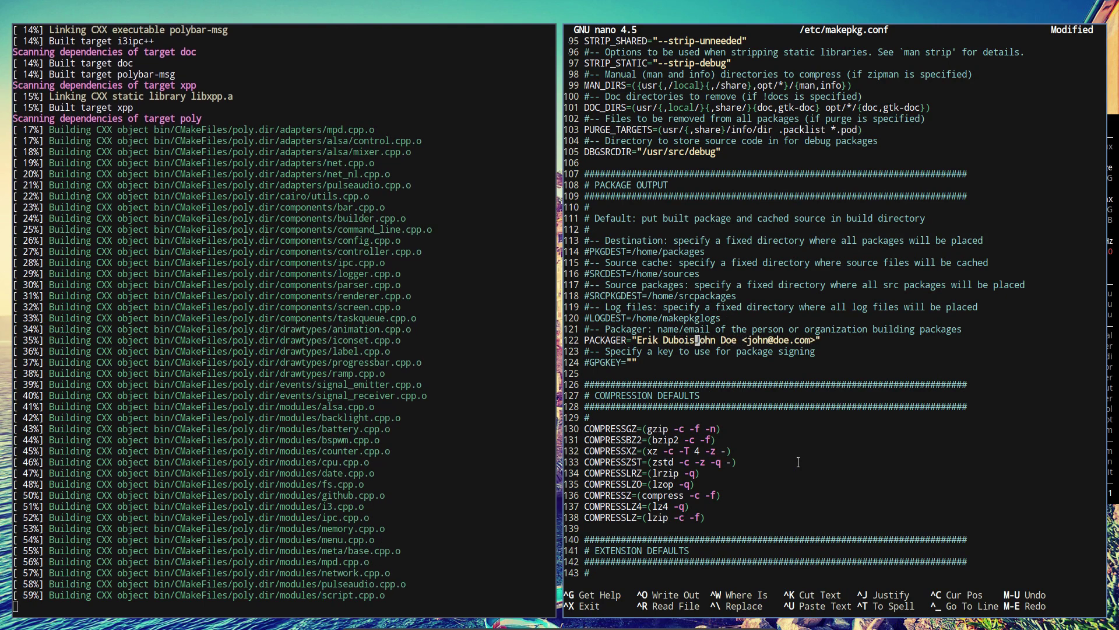
pyautogui.press('Delete')
pyautogui.press('Delete')
pyautogui.press('Delete')
pyautogui.press('Delete')
pyautogui.press('Delete')
pyautogui.press('Delete')
pyautogui.press('Delete')
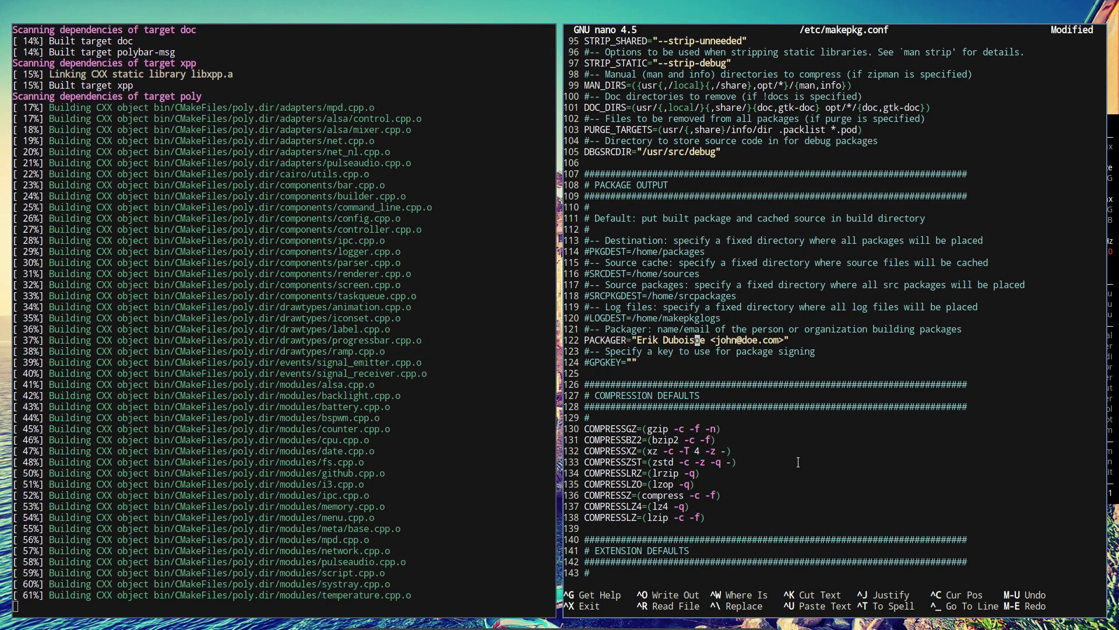
pyautogui.press('Right')
pyautogui.press('Right')
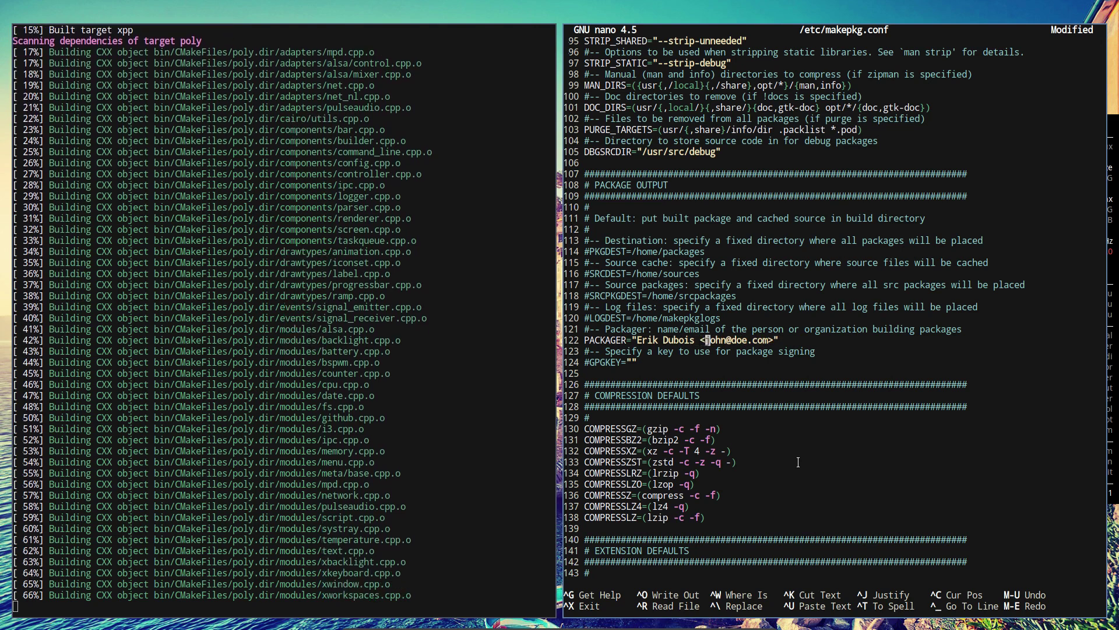
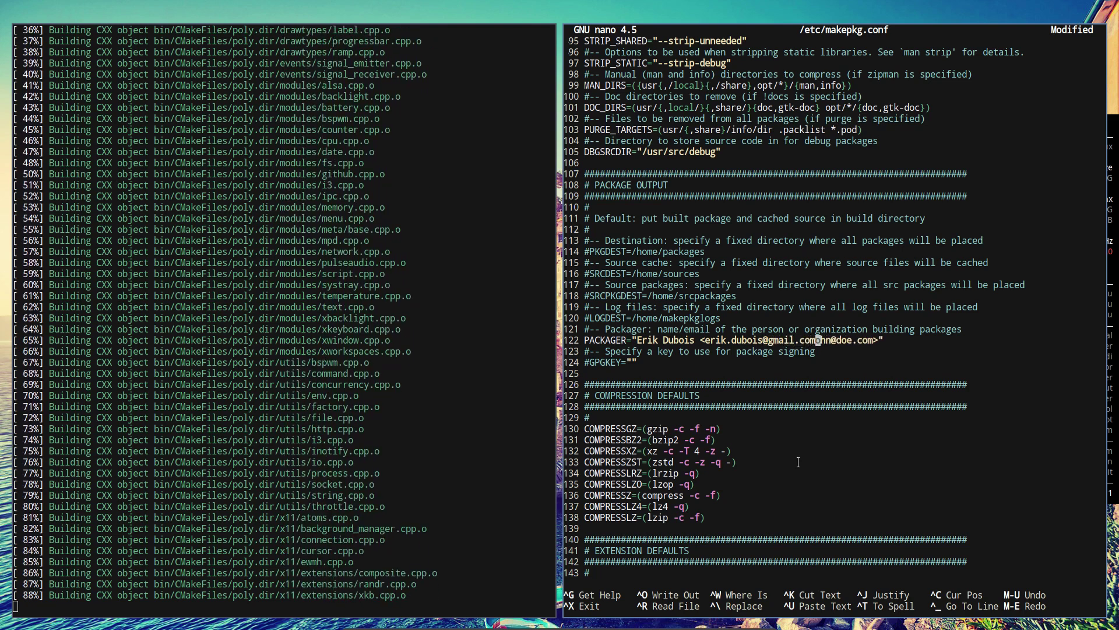
# Replace the placeholder e-mail with the packager's e-mail address and save /etc/makepkg.conf
pyautogui.press('Delete')
pyautogui.press('Delete')
pyautogui.press('Delete')
pyautogui.press('Delete')
pyautogui.press('Delete')
pyautogui.press('Delete')
pyautogui.press('Delete')
pyautogui.press('Delete')
pyautogui.press('Delete')
pyautogui.press('Delete')
pyautogui.press('Delete')
pyautogui.press('Delete')
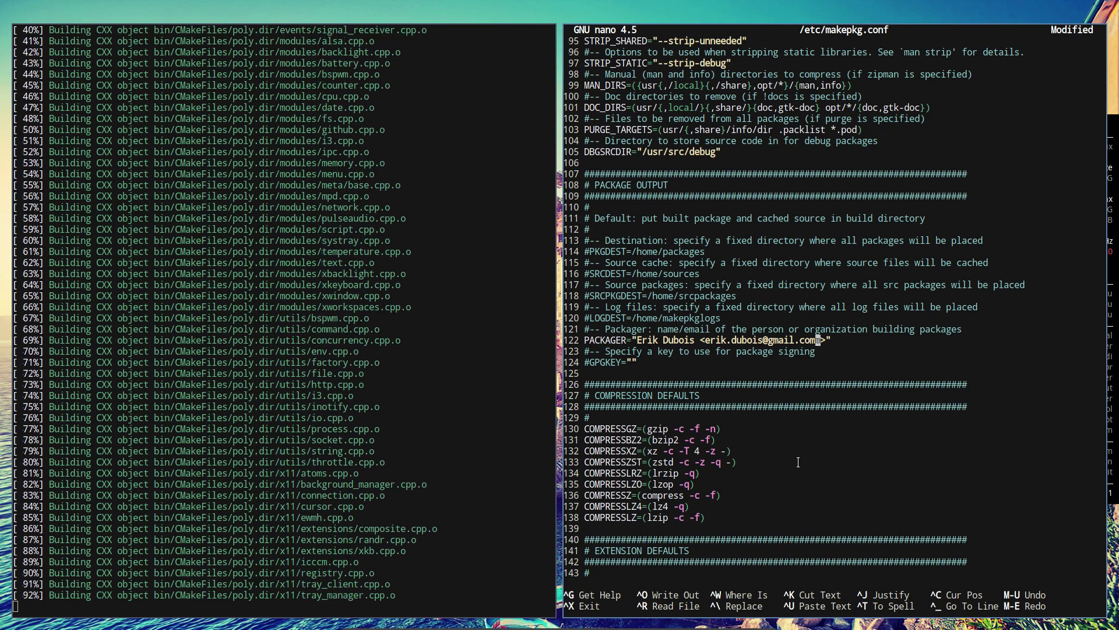
pyautogui.press('Delete')
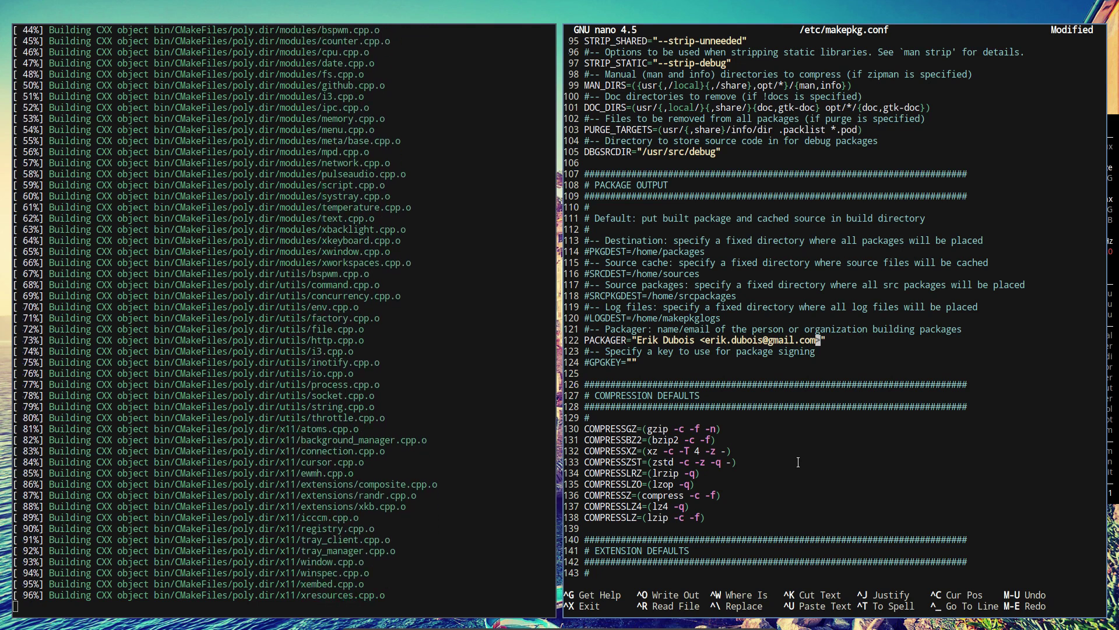
pyautogui.hotkey('ctrl', 'x')
pyautogui.press('y')
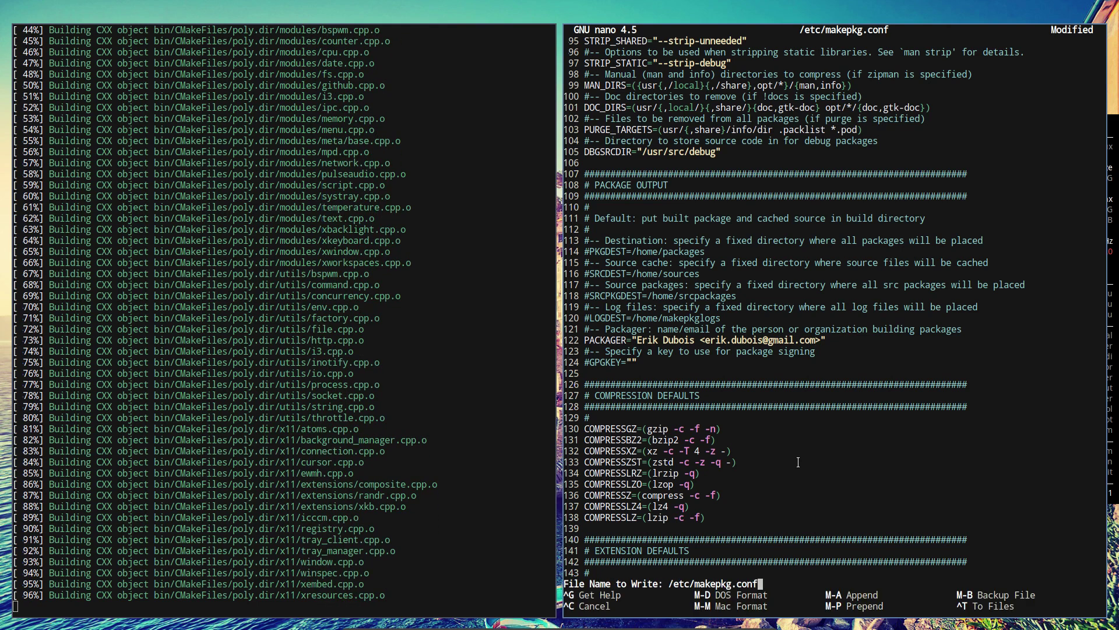
pyautogui.press('Return')
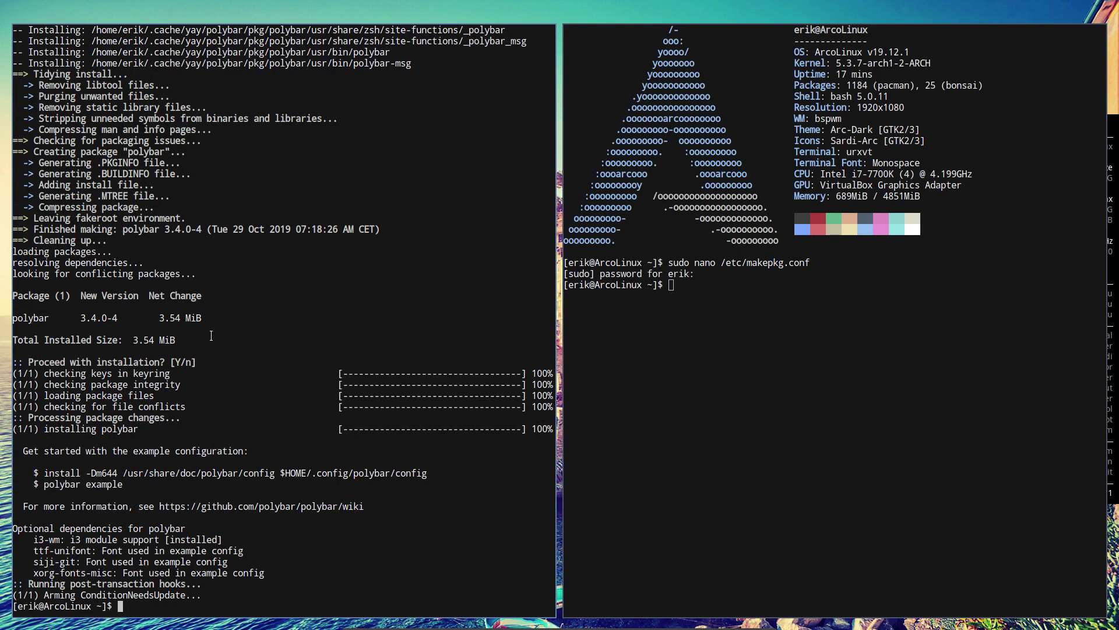
# Log out via the Super+X power menu and sign back in to bspwm, now showing polybar
pyautogui.press('super+x')
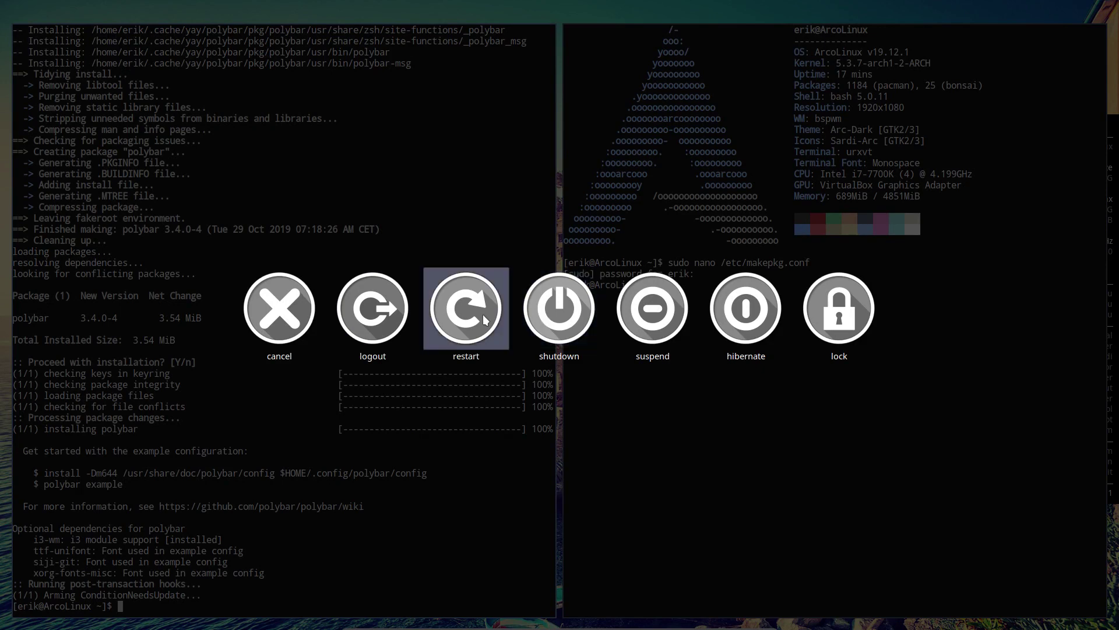
pyautogui.click(386, 317)
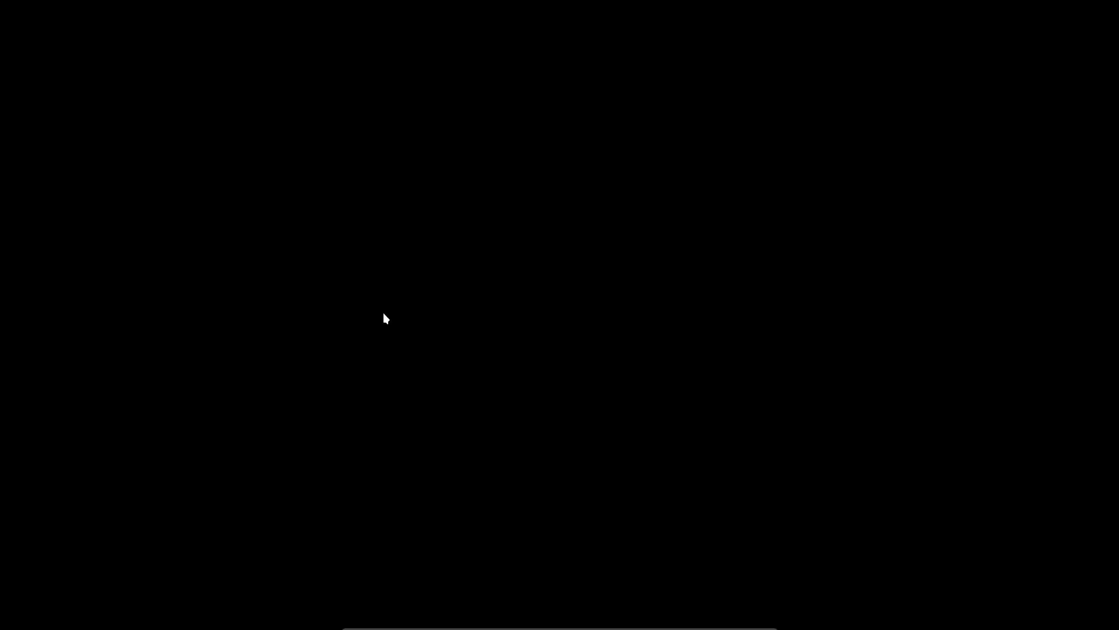
pyautogui.press('Return')
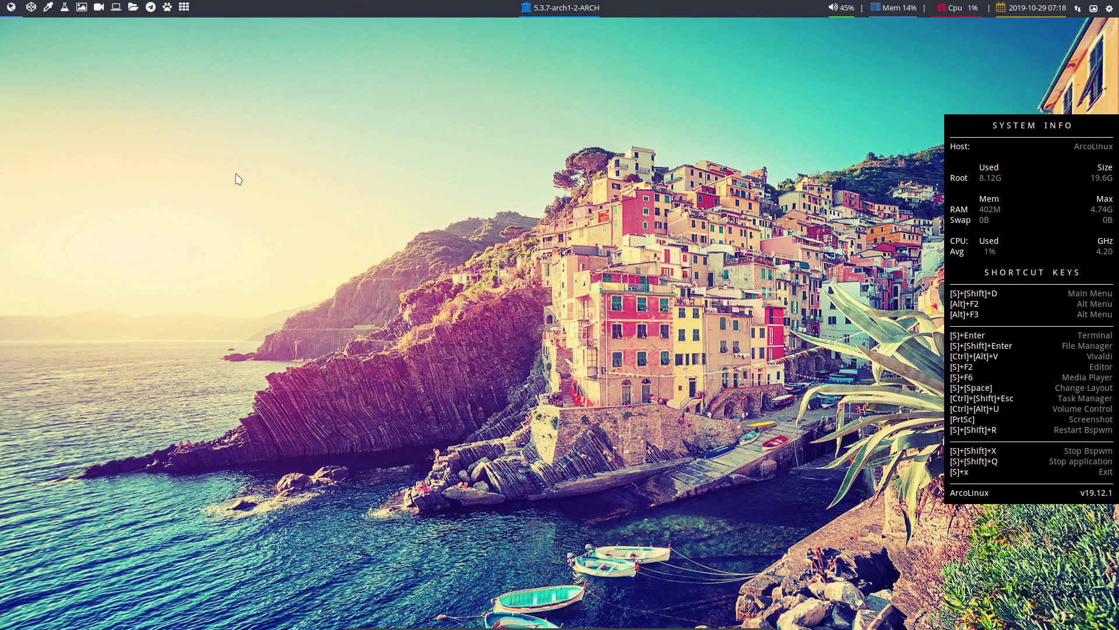
# Open Thunar on /home/erik, reveal hidden dotfiles with Ctrl+H, and leave nothing selected
pyautogui.press('super+Return')
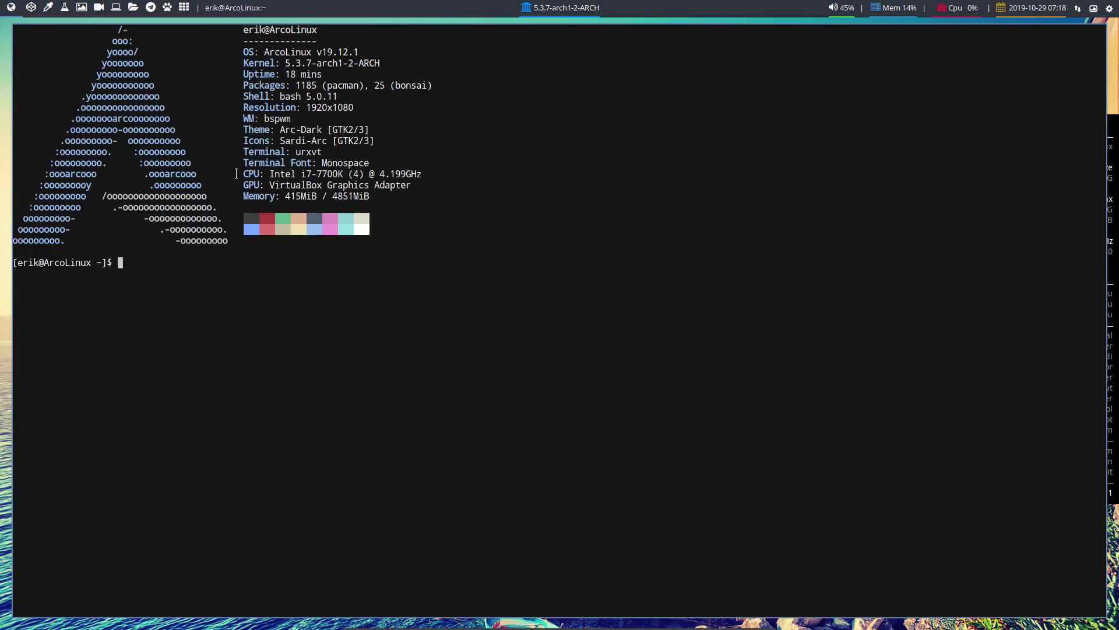
pyautogui.press('super+q')
pyautogui.press('super+shift+Return')
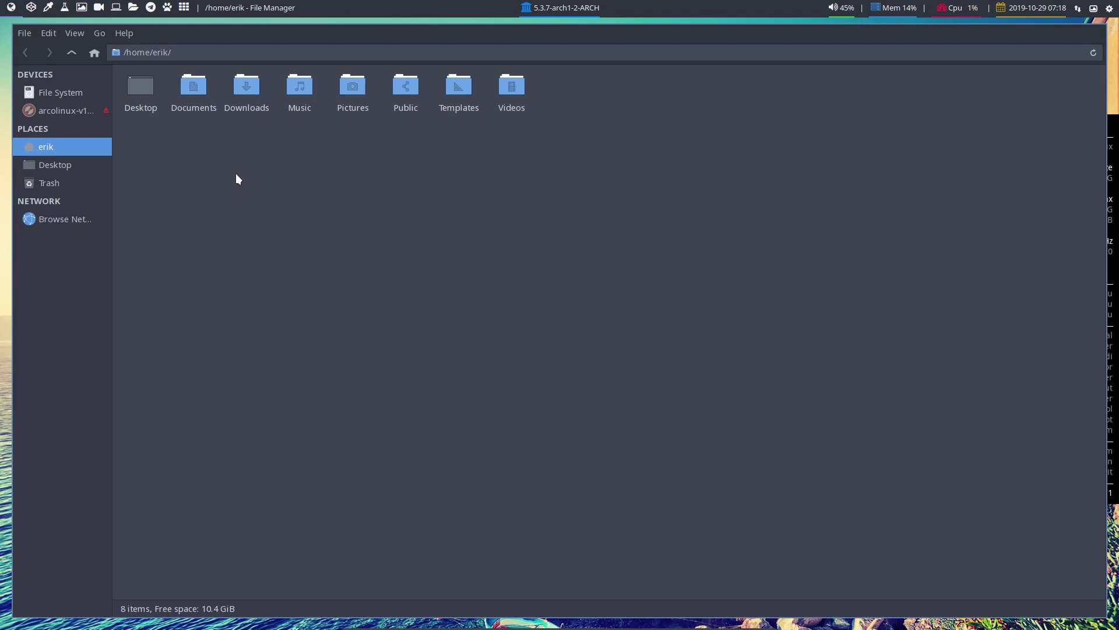
pyautogui.hotkey('ctrl', 'h')
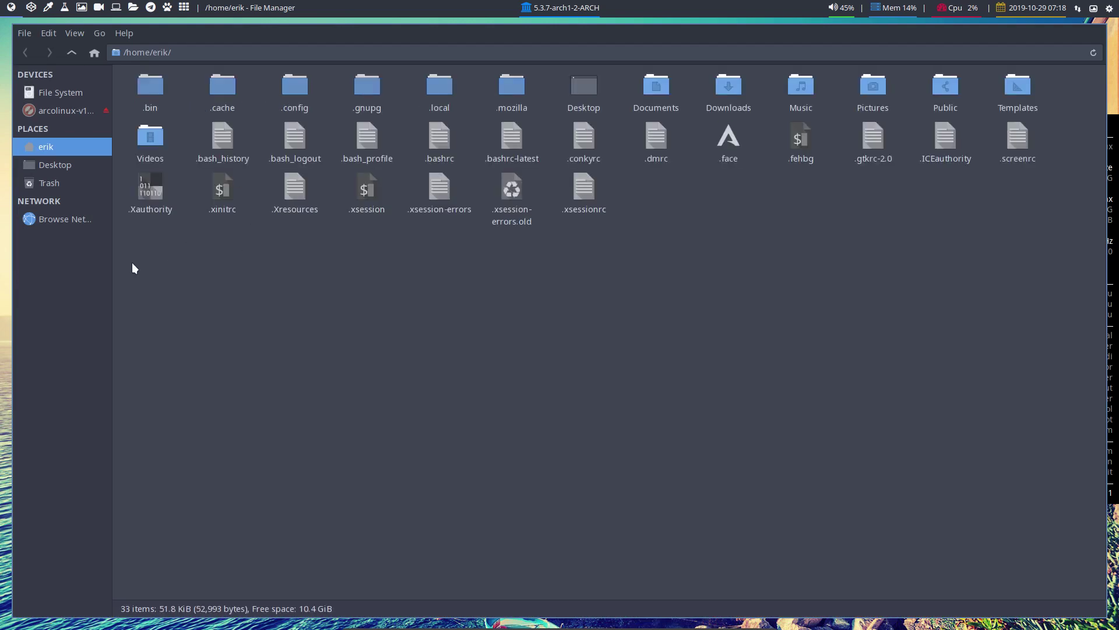
pyautogui.moveTo(133, 268); pyautogui.dragTo(1062, 60)
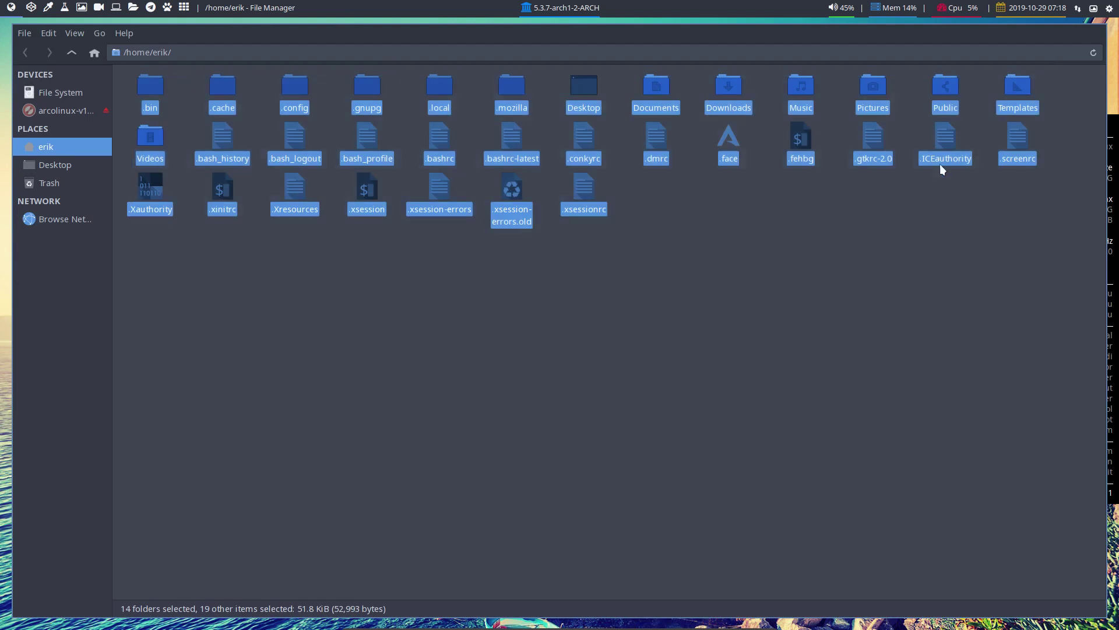
pyautogui.click(671, 213)
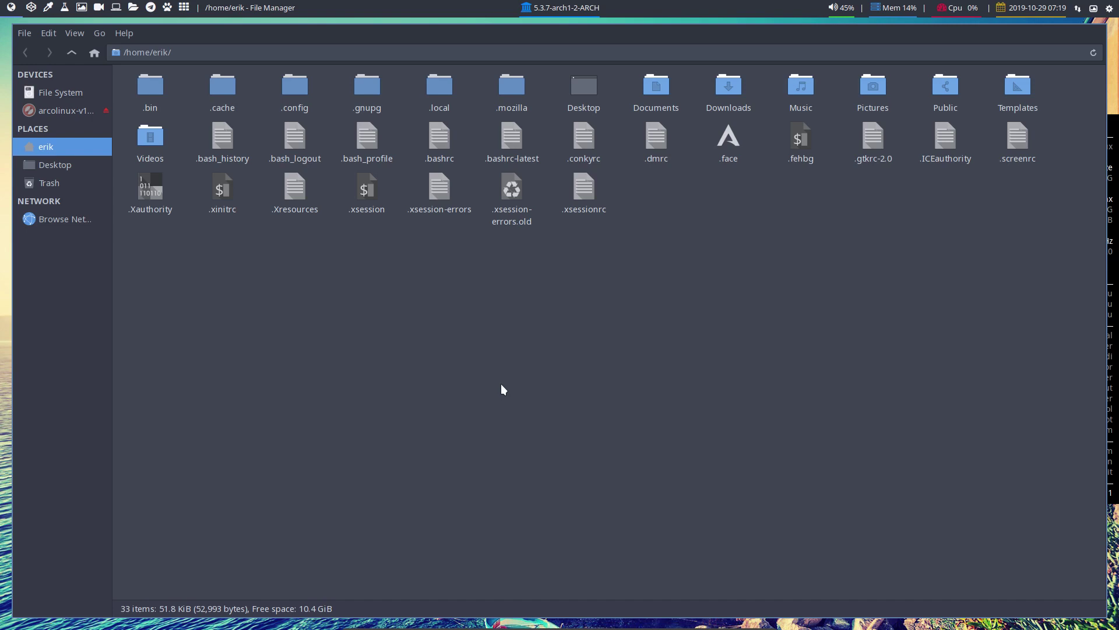
# Draft a pacman -R command for an arcolinux-config package in a new terminal, then cancel it
pyautogui.press('super+Return')
pyautogui.write('sudo ')
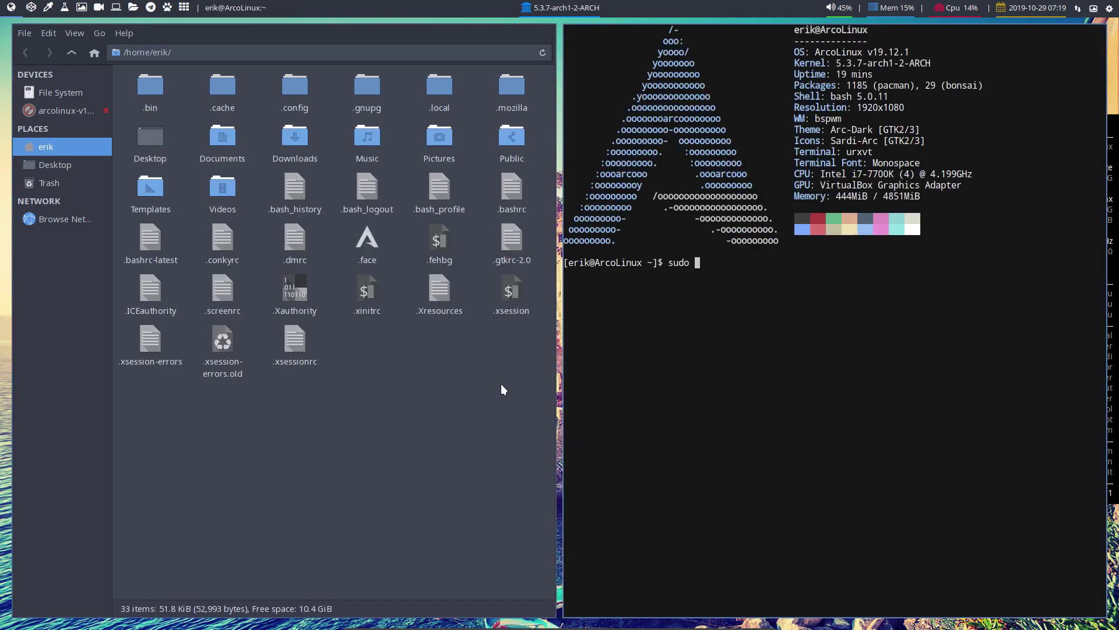
pyautogui.write('pacman -S a')
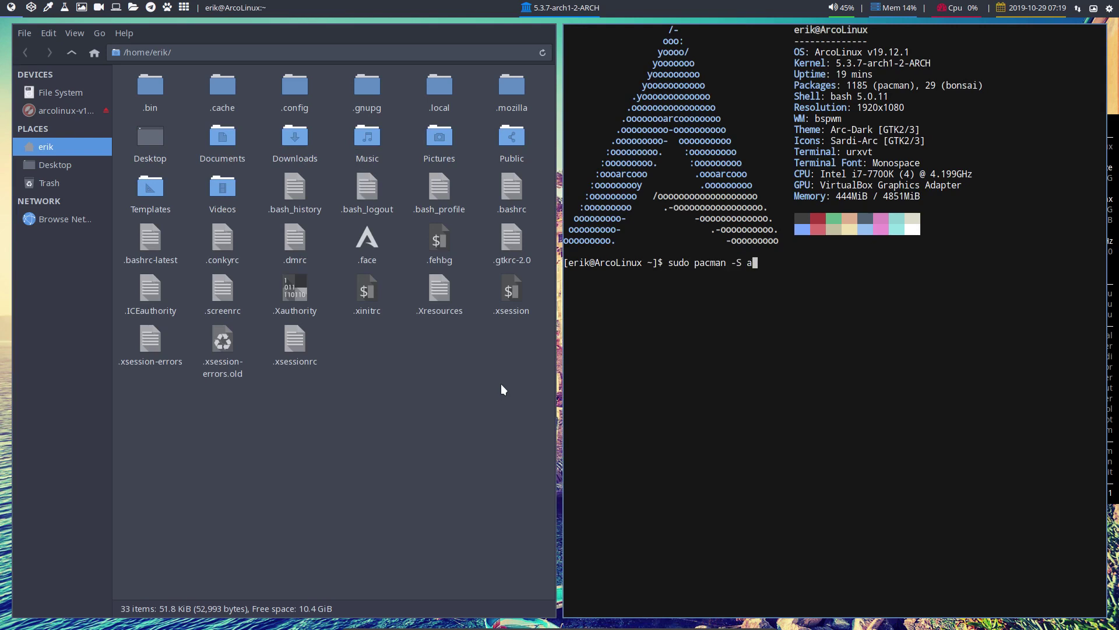
pyautogui.write('rcolinux-config')
pyautogui.press('BackSpace')
pyautogui.press('BackSpace')
pyautogui.press('BackSpace')
pyautogui.press('BackSpace')
pyautogui.press('BackSpace')
pyautogui.press('BackSpace')
pyautogui.press('BackSpace')
pyautogui.press('BackSpace')
pyautogui.press('BackSpace')
pyautogui.press('BackSpace')
pyautogui.press('BackSpace')
pyautogui.press('BackSpace')
pyautogui.press('BackSpace')
pyautogui.press('BackSpace')
pyautogui.press('BackSpace')
pyautogui.press('BackSpace')
pyautogui.press('BackSpace')
pyautogui.press('BackSpace')
pyautogui.write('R arcolinux-config')
pyautogui.press('Tab')
pyautogui.press('BackSpace')
pyautogui.press('BackSpace')
pyautogui.press('BackSpace')
pyautogui.press('BackSpace')
pyautogui.press('BackSpace')
pyautogui.press('Tab')
pyautogui.hotkey('ctrl', 'c')
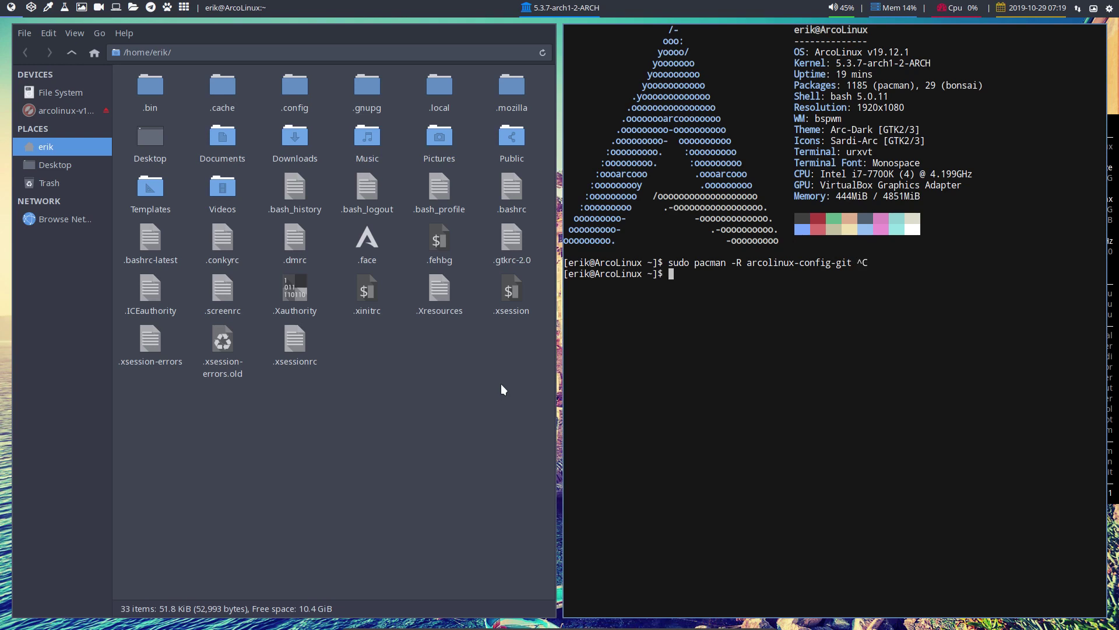
# Run sudo pacman -S arcolinux-config-bspwm-git and authenticate with the account password
pyautogui.write('sudo pacman -S arcolinux-')
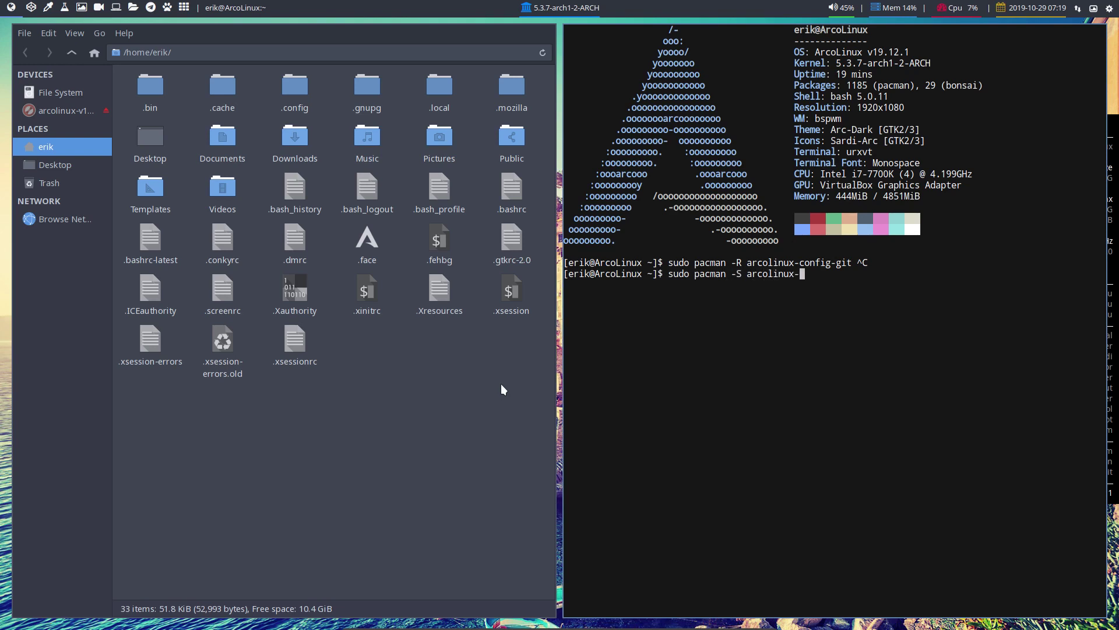
pyautogui.write('config-bspwm-git')
pyautogui.press('Return')
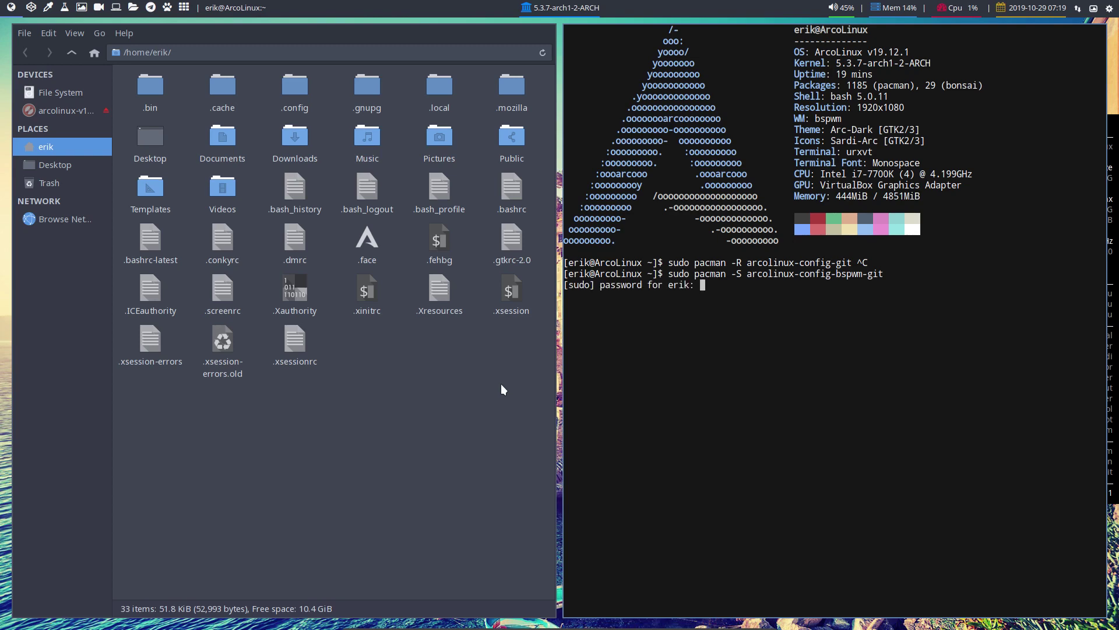
pyautogui.press('Return')
pyautogui.press('Return')
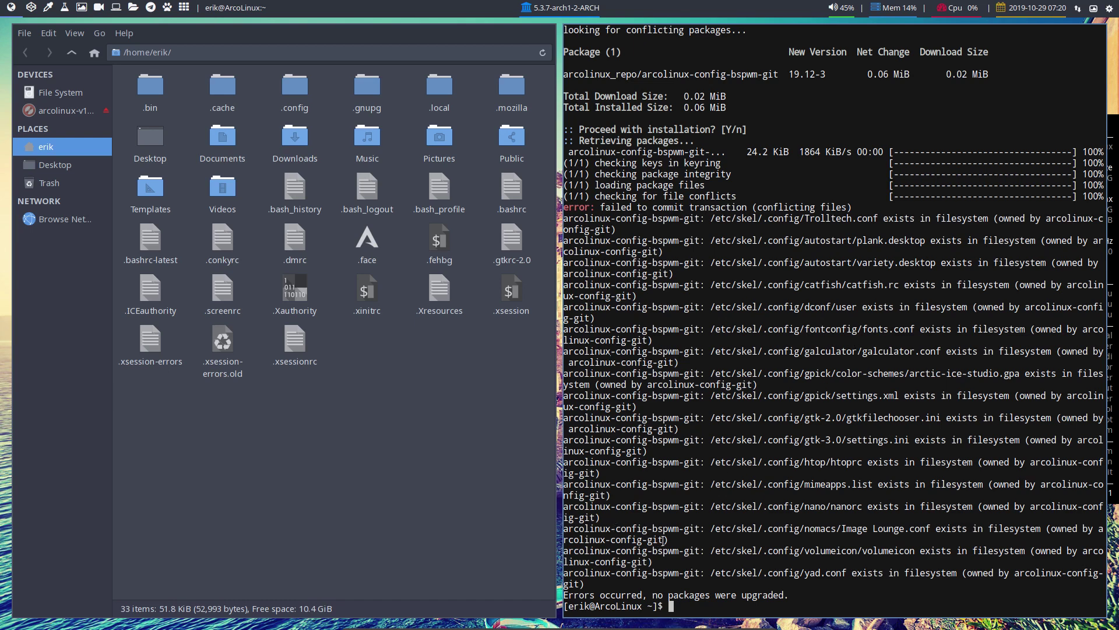
# Highlight the conflicting arcolinux-config-git and arcolinux-config-bspwm-git names in the error output
pyautogui.moveTo(660, 541); pyautogui.dragTo(563, 542)
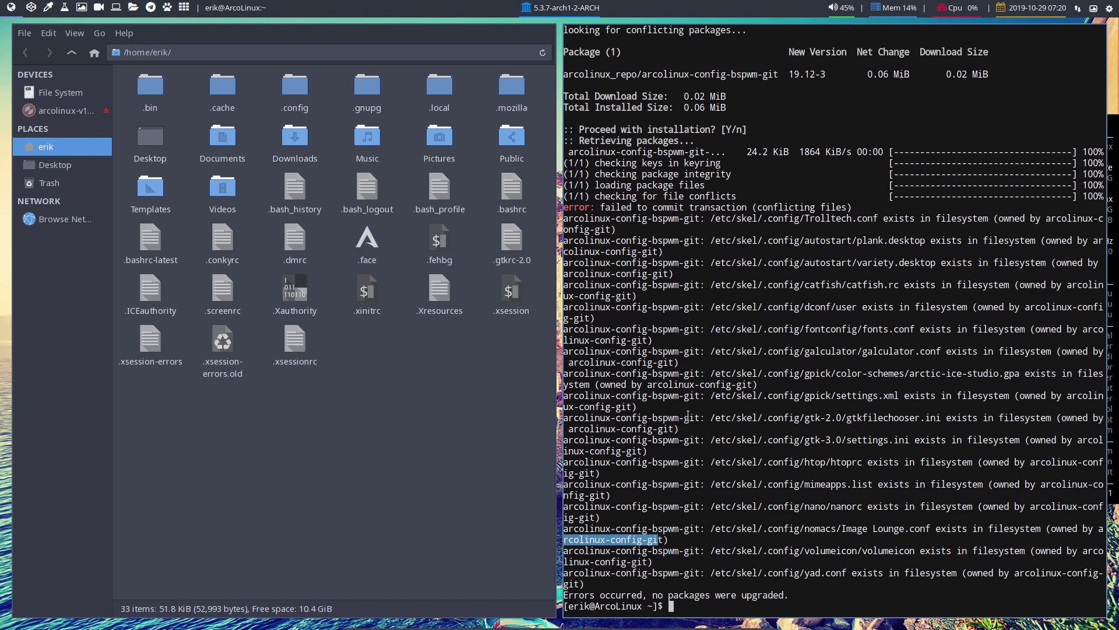
pyautogui.moveTo(696, 417); pyautogui.dragTo(617, 417)
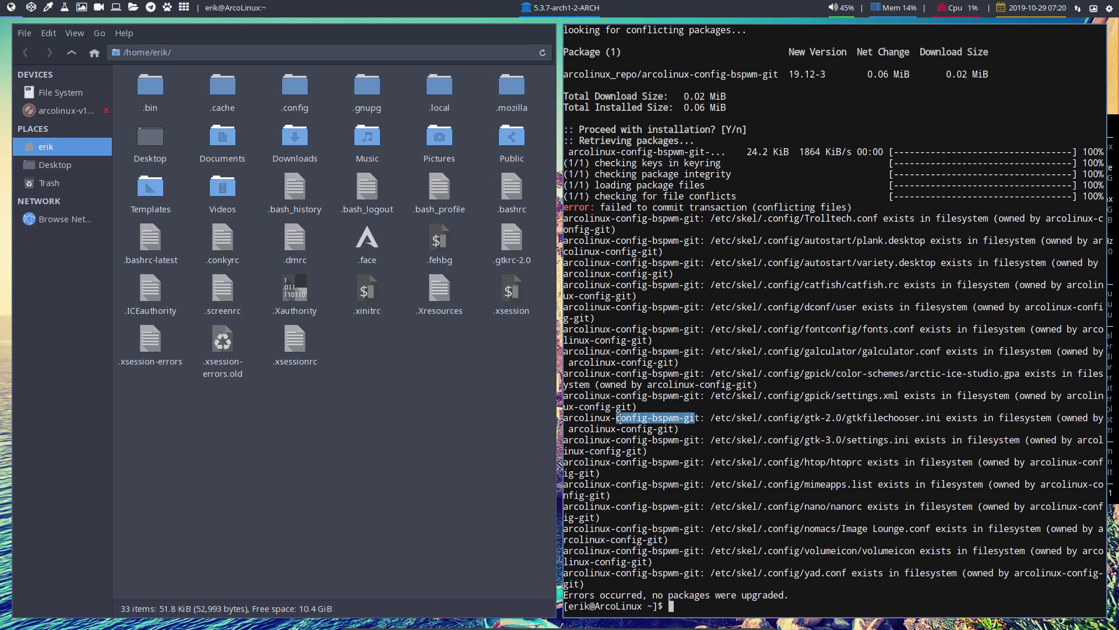
pyautogui.click(943, 240)
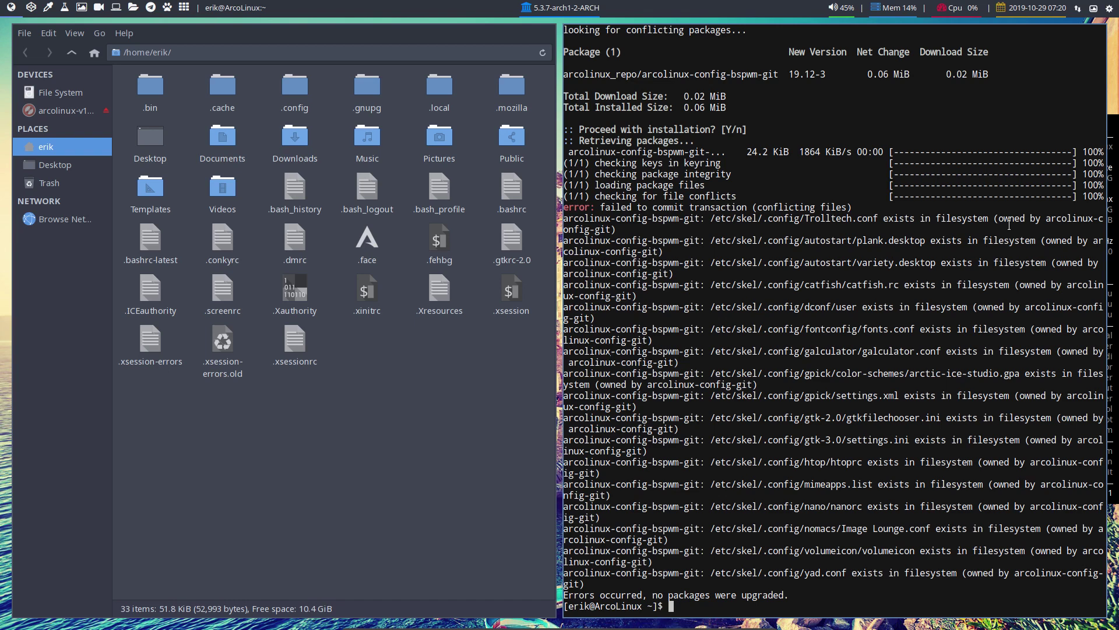
pyautogui.click(385, 427)
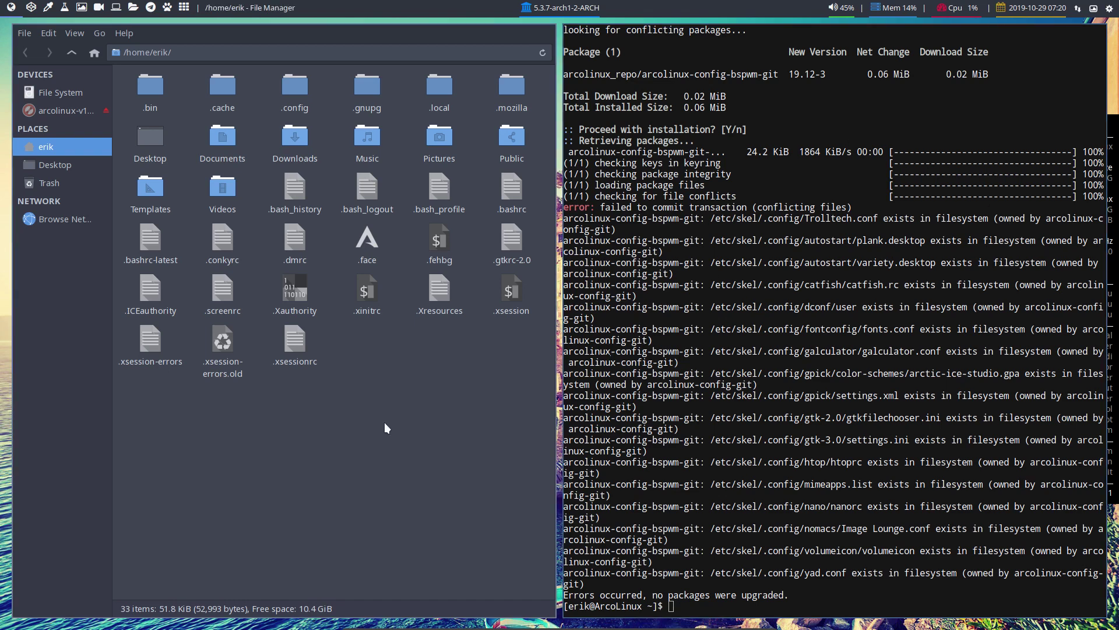
# Bookmark ~/.config/bspwm in Thunar's sidebar, open it, and select compton.conf
pyautogui.click(667, 266)
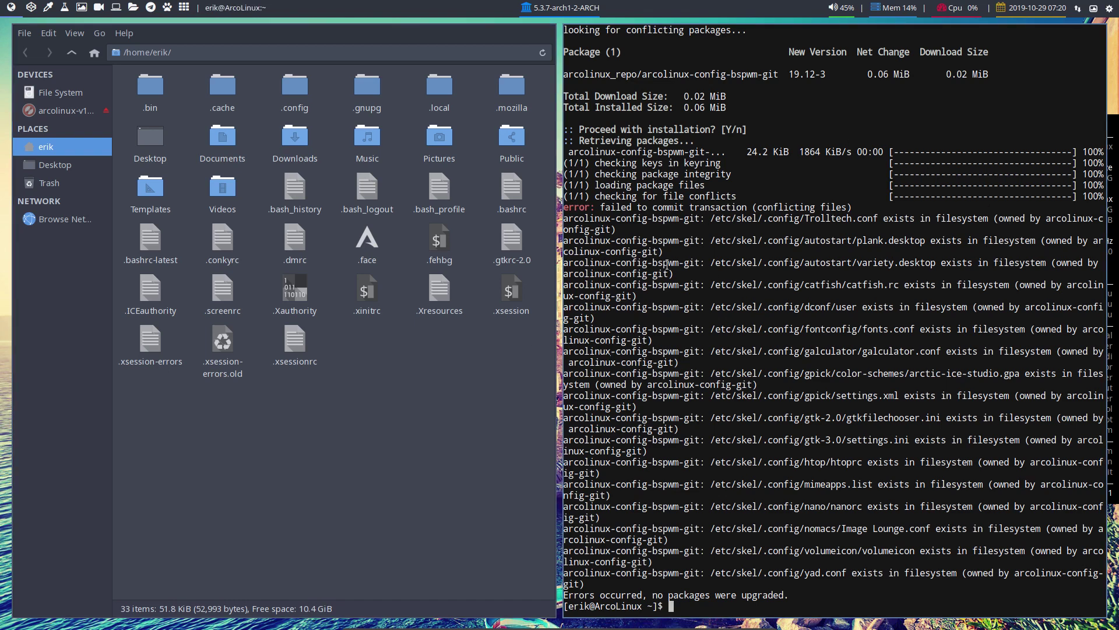
pyautogui.click(474, 385)
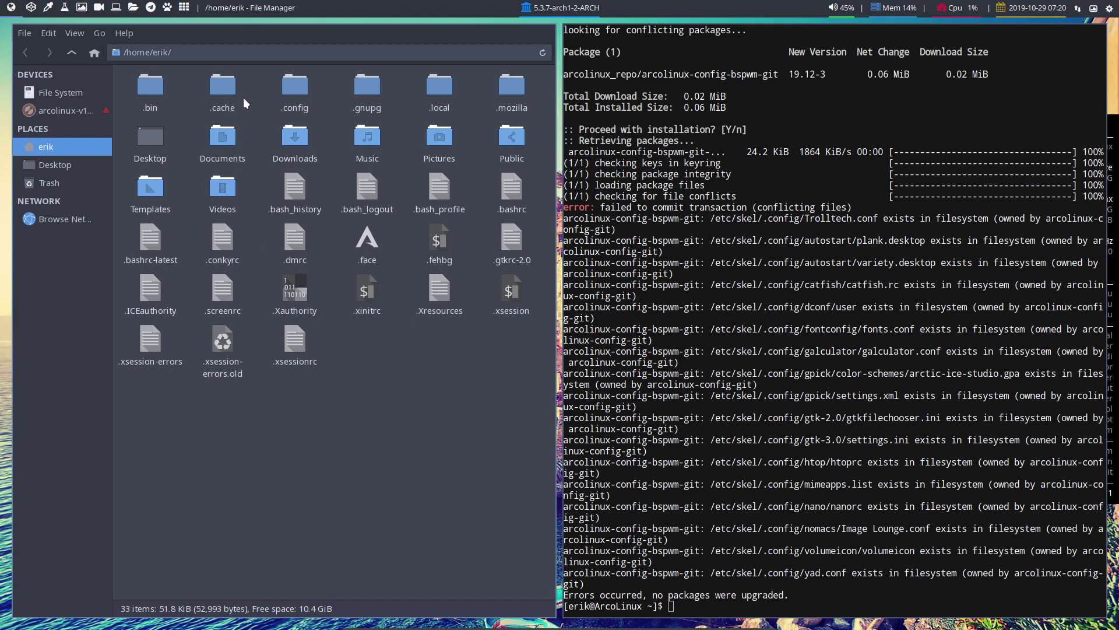
pyautogui.doubleClick(294, 88)
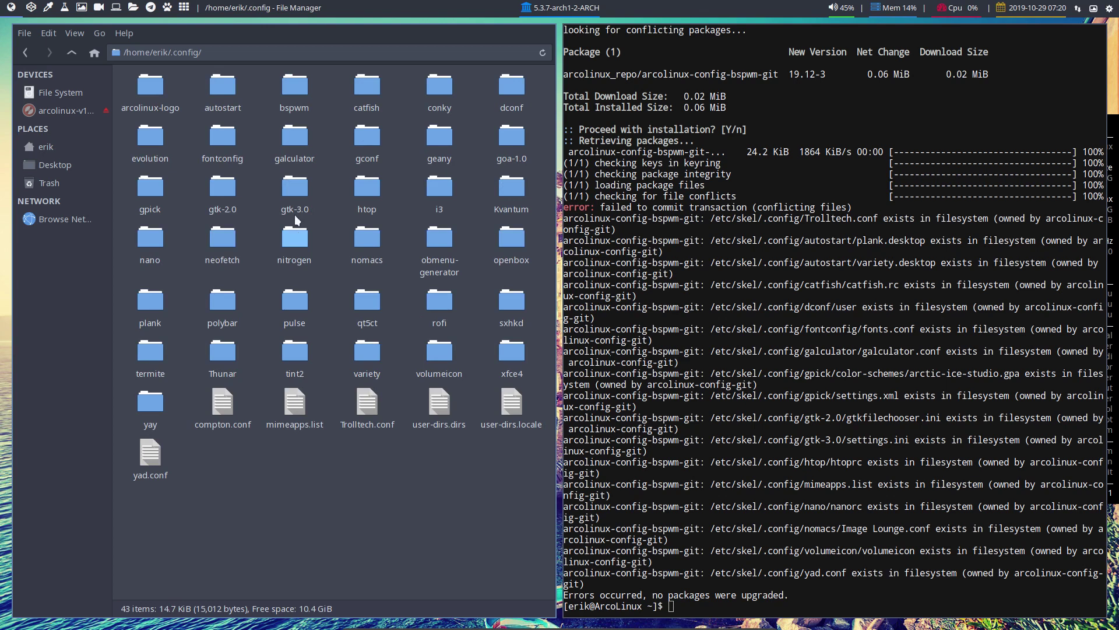
pyautogui.moveTo(294, 88); pyautogui.dragTo(66, 198)
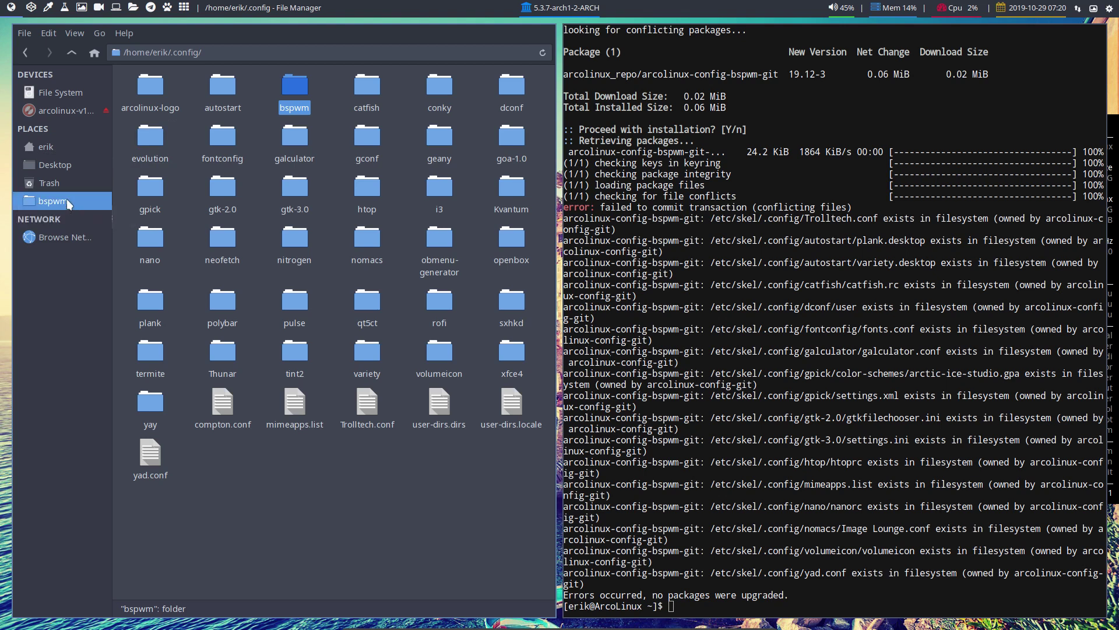
pyautogui.click(66, 199)
pyautogui.click(440, 87)
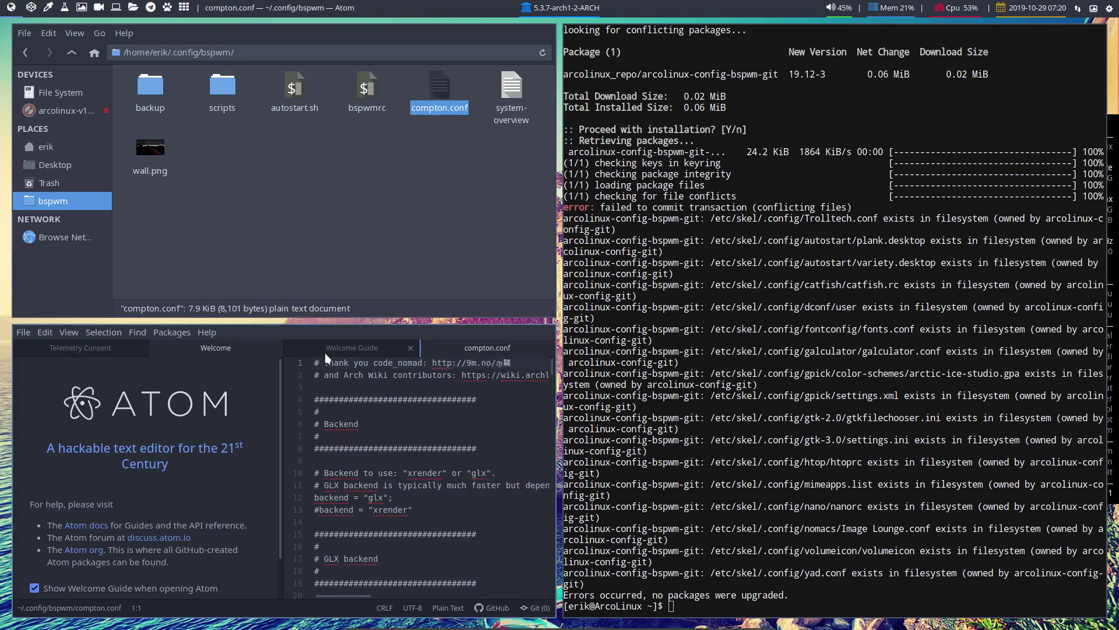
# Maximize Atom and dismiss the Welcome guide and telemetry consent panes
pyautogui.press('super+f')
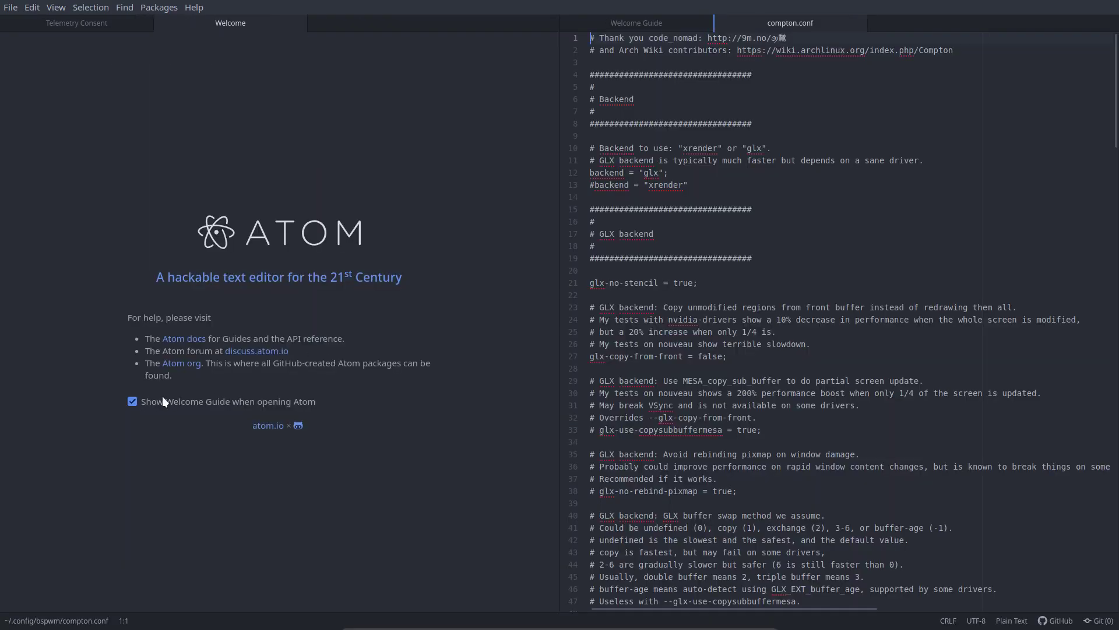
pyautogui.click(162, 398)
pyautogui.click(295, 24)
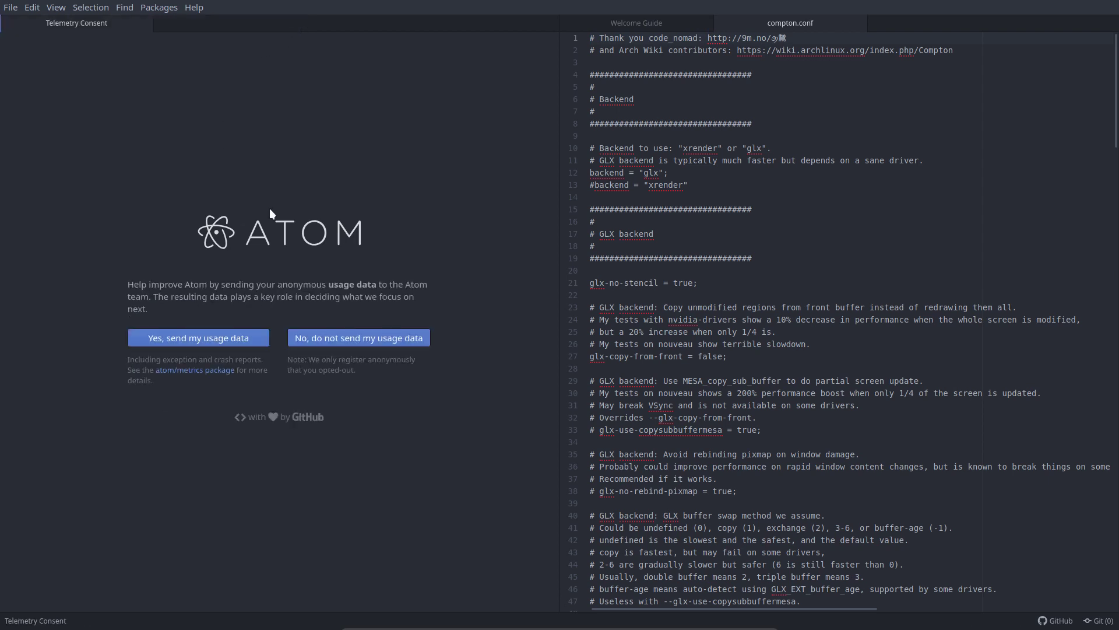
pyautogui.click(237, 336)
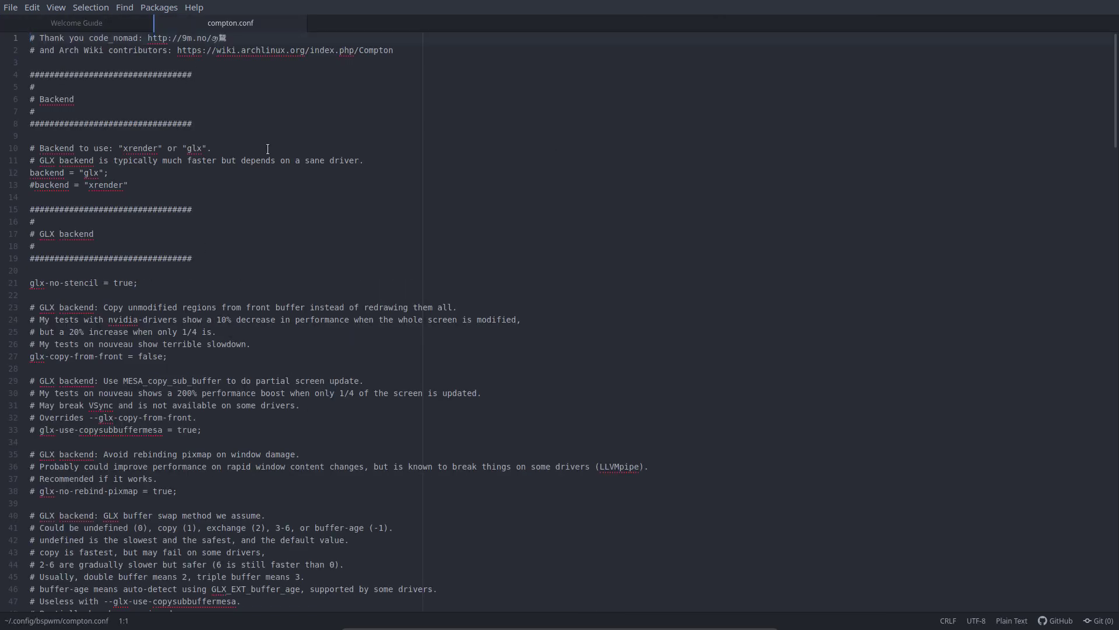
pyautogui.click(242, 226)
# Find 'virtual', comment out line 181 as '#vsync = true;', save, and log out
pyautogui.hotkey('ctrl', 'f')
pyautogui.write('vi')
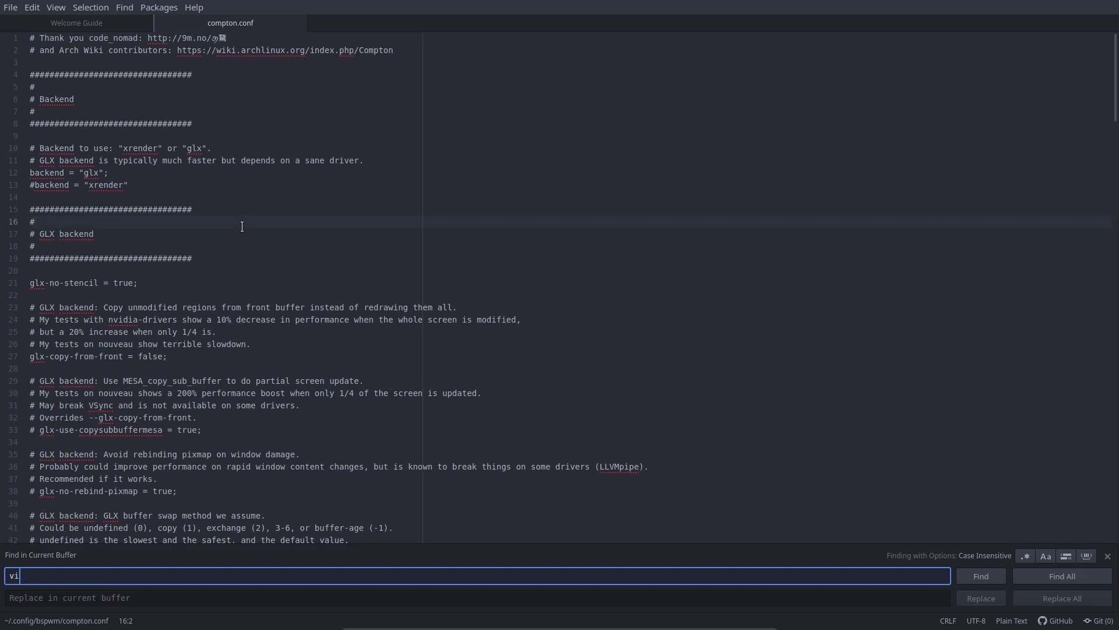
pyautogui.write('rtual')
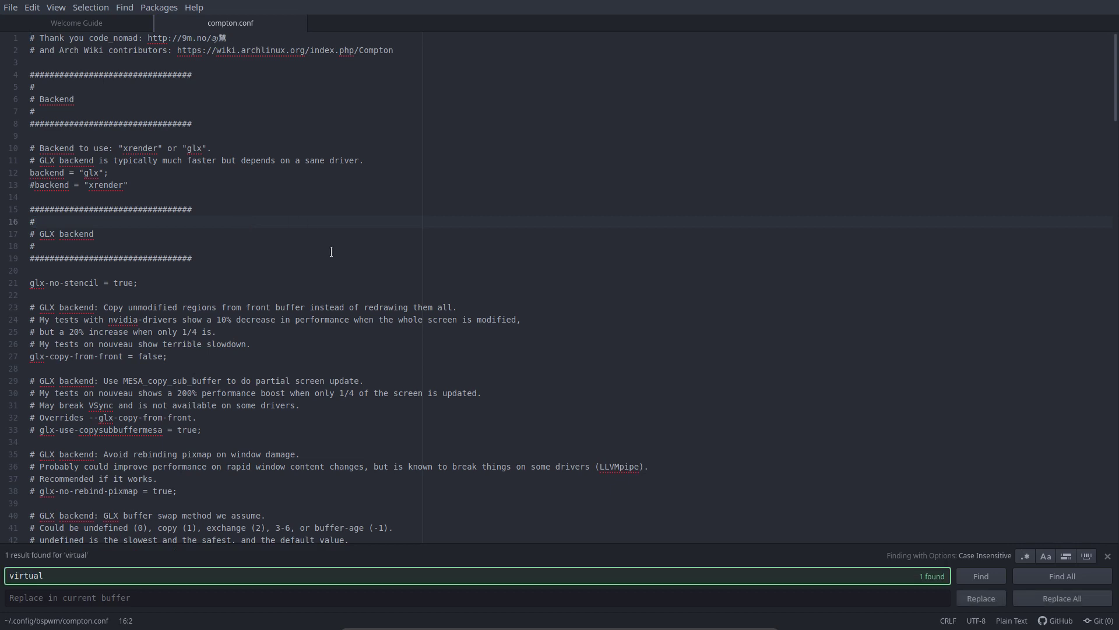
pyautogui.click(981, 576)
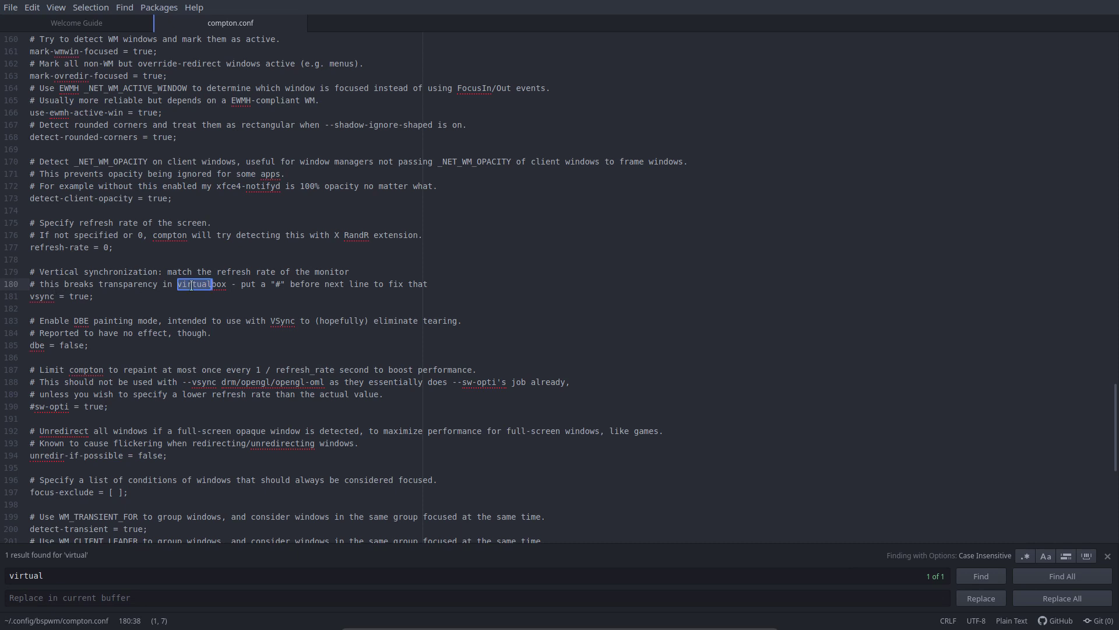
pyautogui.click(282, 284)
pyautogui.click(26, 296)
pyautogui.write('#')
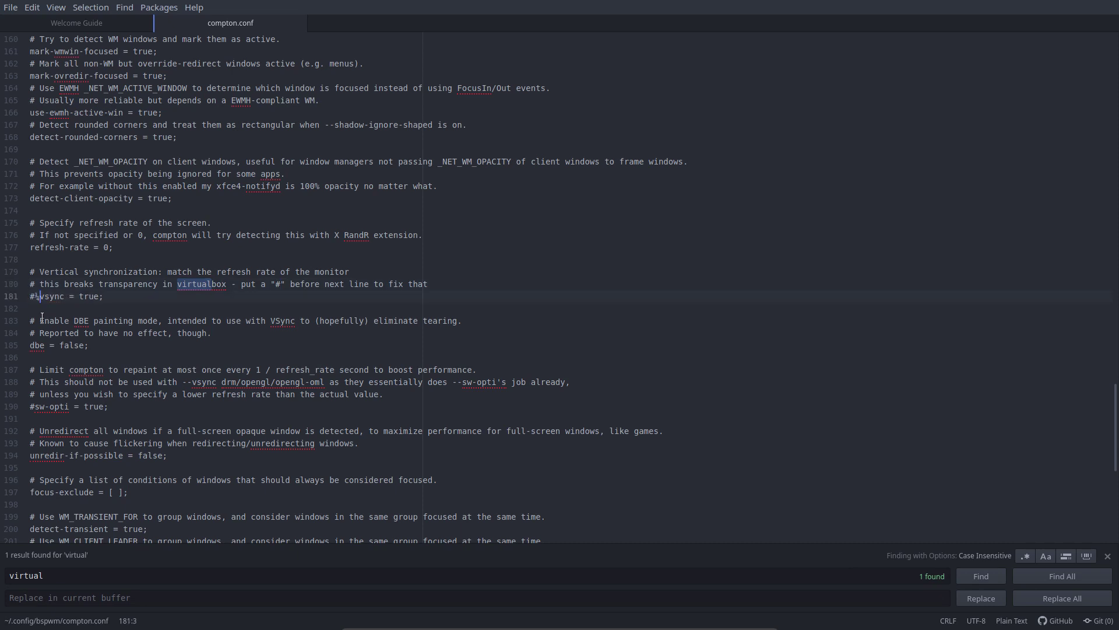
pyautogui.hotkey('ctrl', 's')
pyautogui.press('super+x')
pyautogui.click(372, 307)
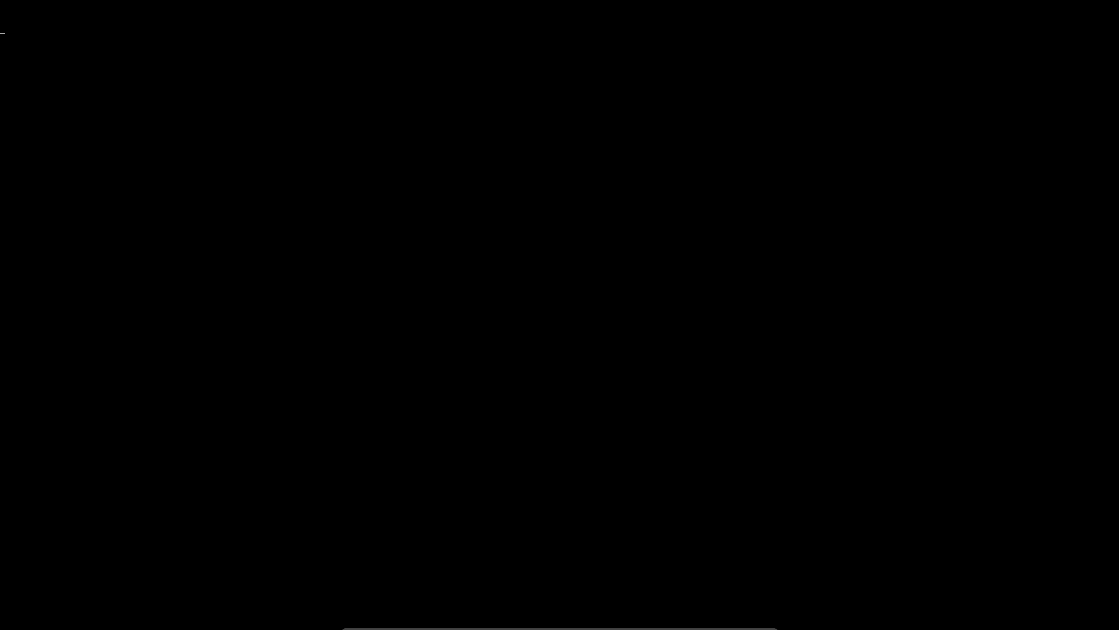
# Log back in, run kc in a new terminal to stop conky, and restart bspwm
pyautogui.press('Return')
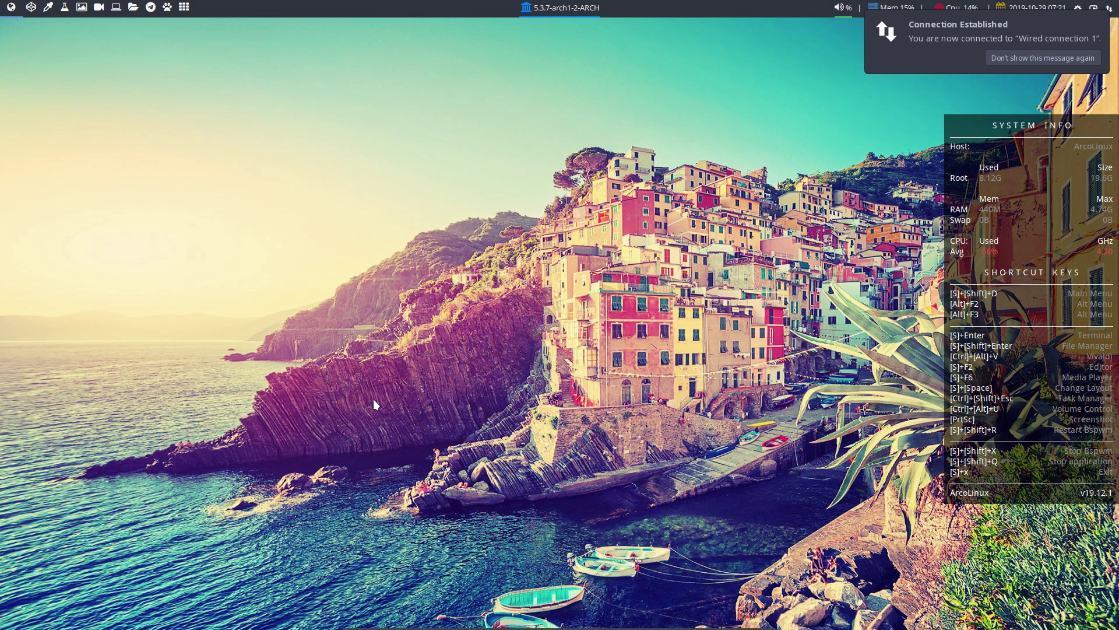
pyautogui.press('super+Return')
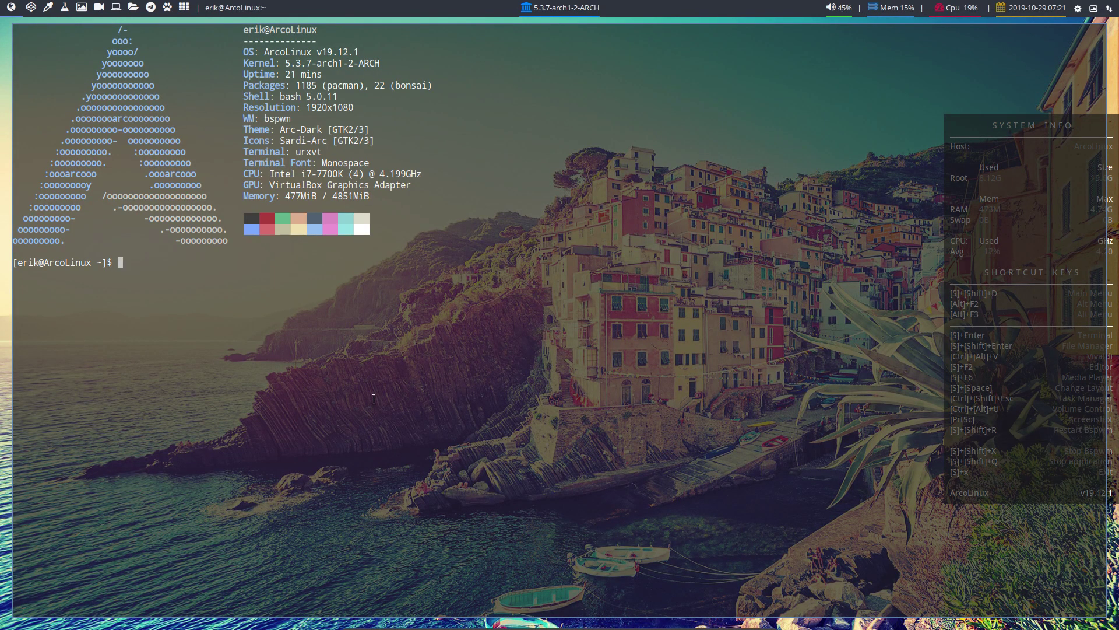
pyautogui.write('c')
pyautogui.press('BackSpace')
pyautogui.write('kc')
pyautogui.press('Return')
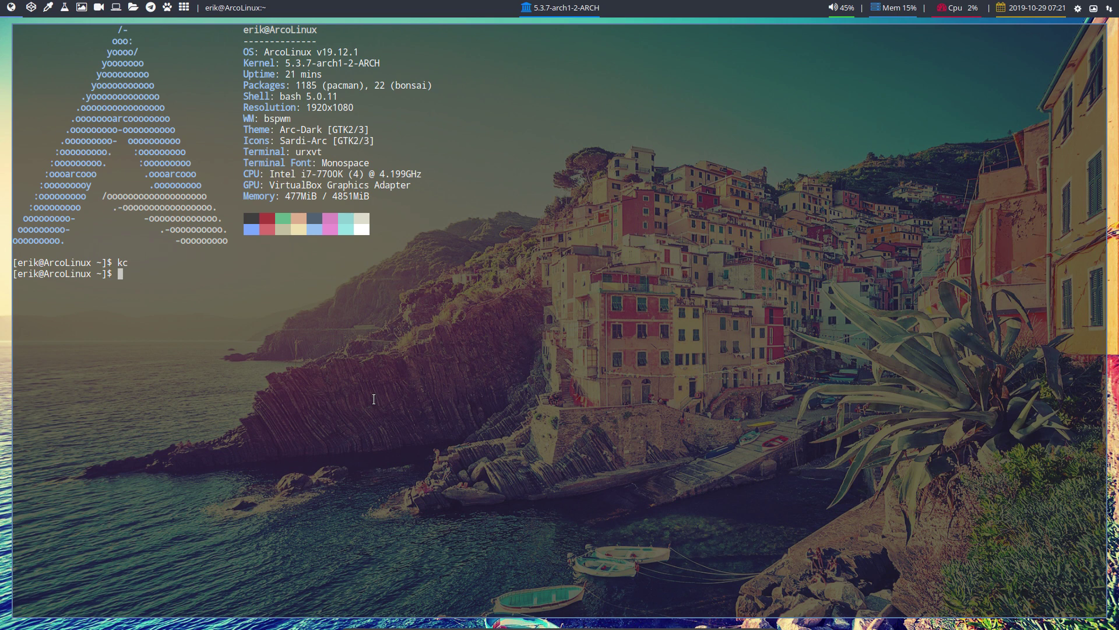
pyautogui.press('super+shift+r')
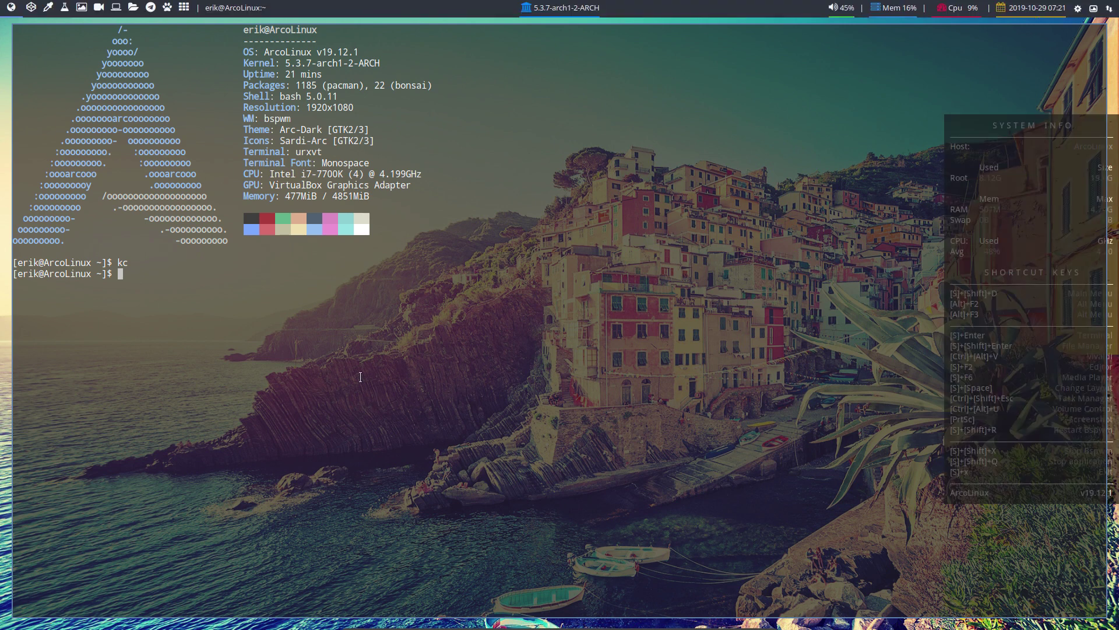
pyautogui.press('super+shift+Return')
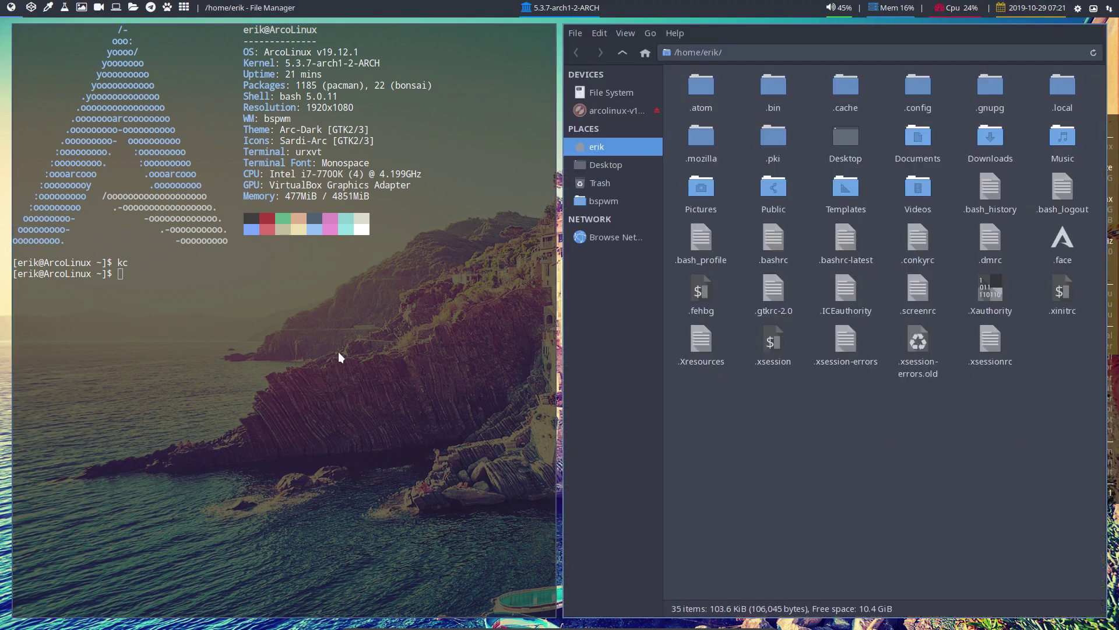
# Open autostart.sh from the bspwm bookmark, comment out line 30's conky launch, and save
pyautogui.click(606, 201)
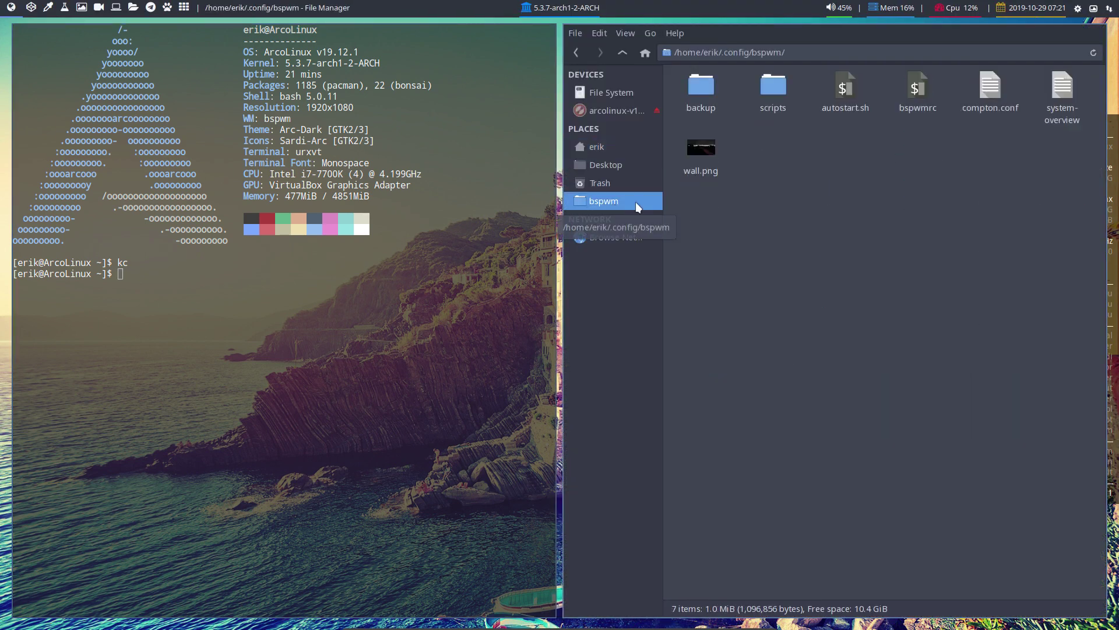
pyautogui.click(845, 87)
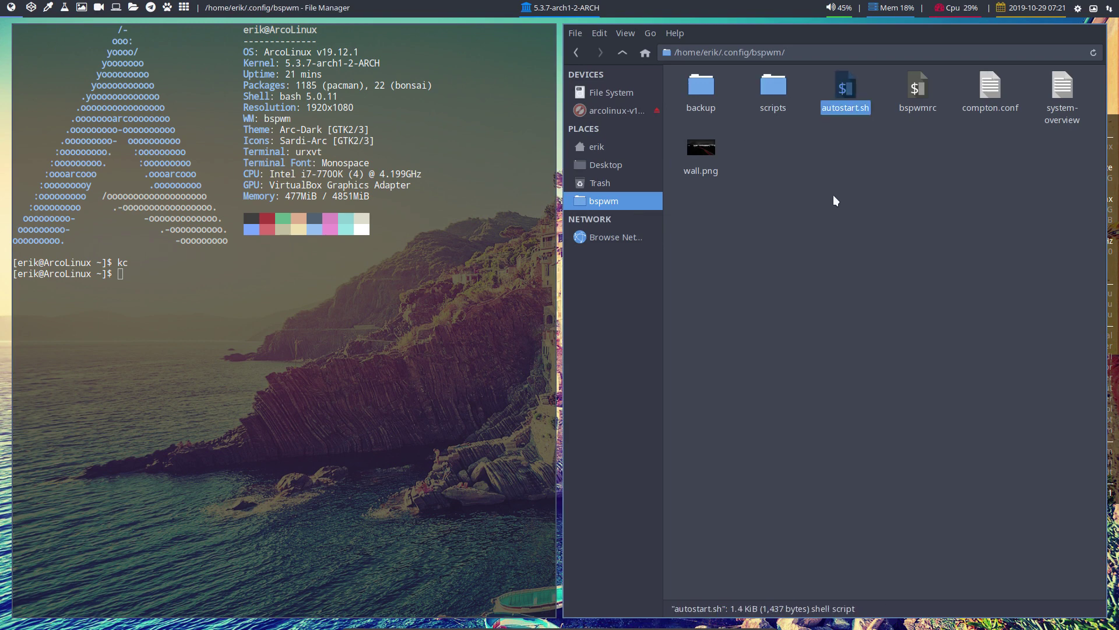
pyautogui.press('Return')
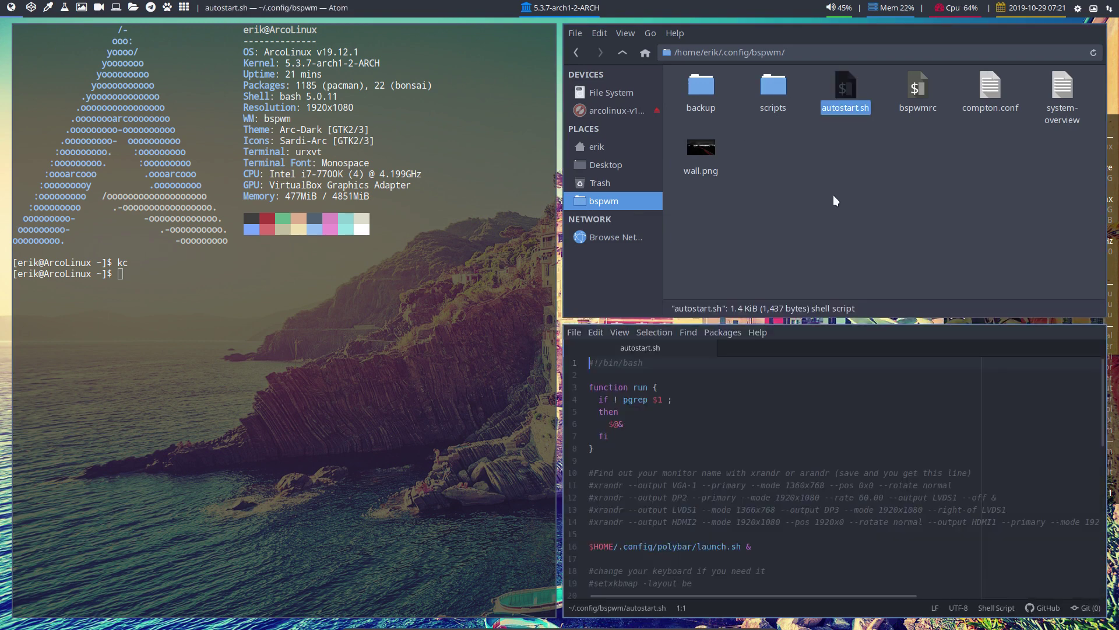
pyautogui.scroll(-5, 811, 417)
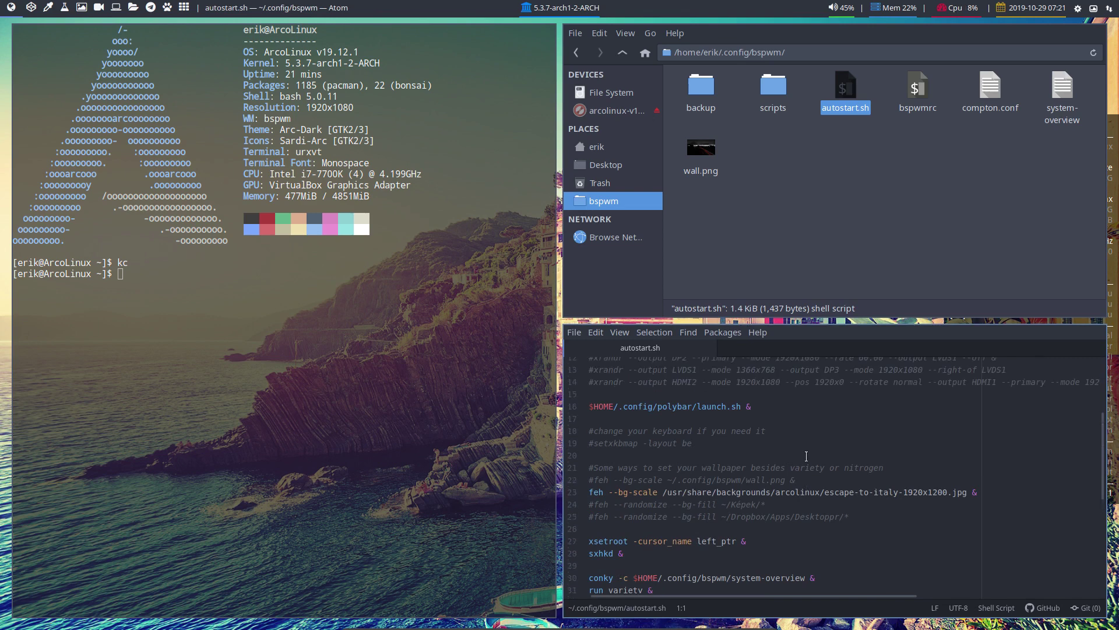
pyautogui.scroll(-3, 806, 456)
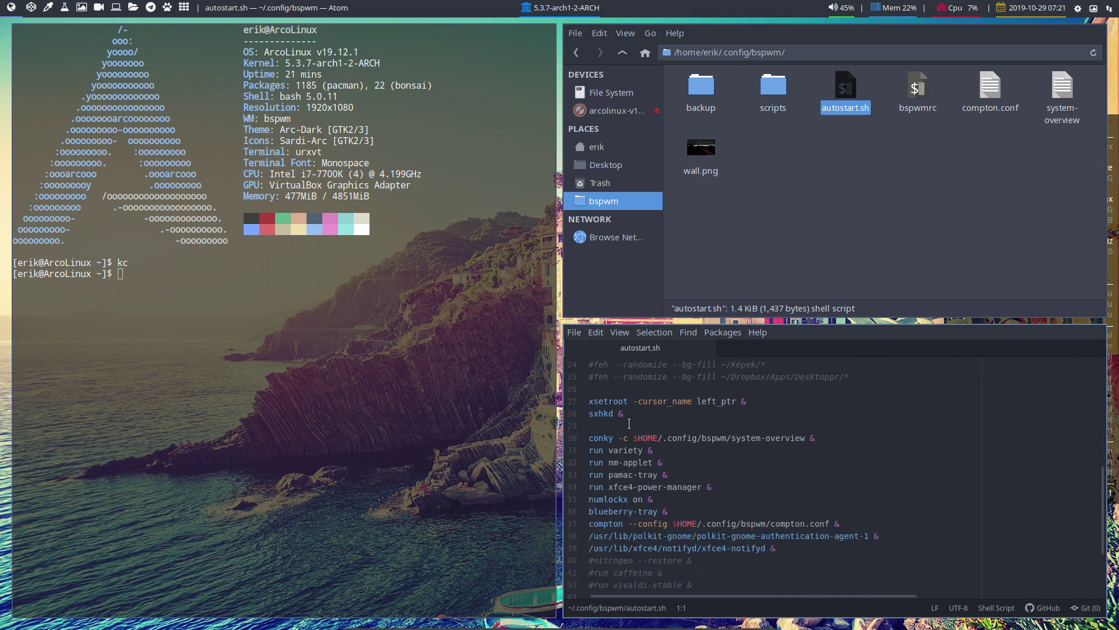
pyautogui.click(593, 441)
pyautogui.hotkey('ctrl', '/')
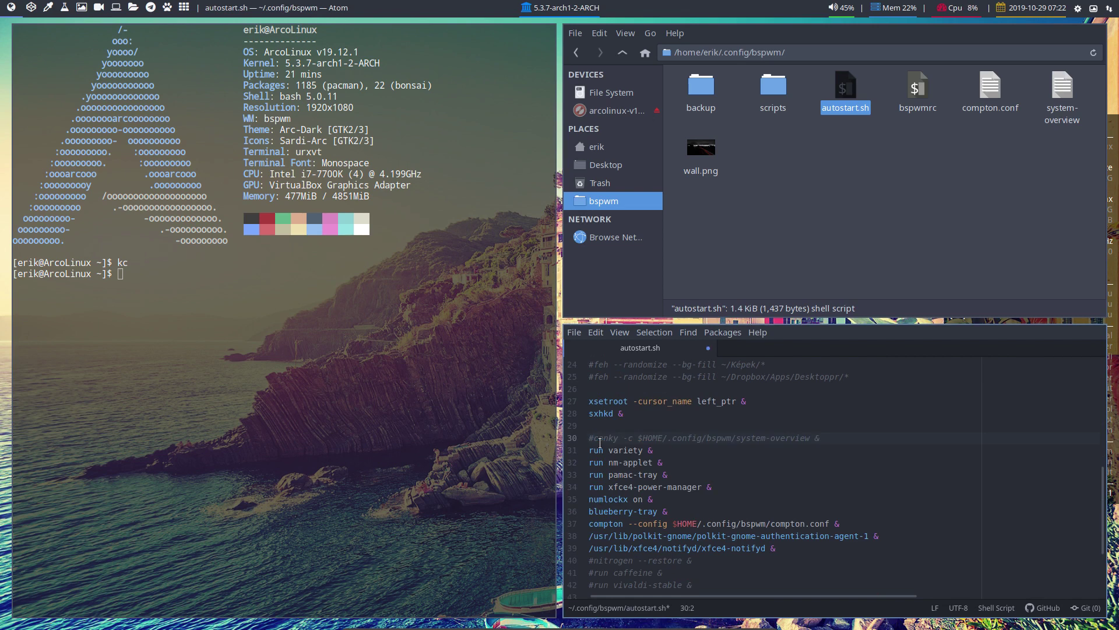
pyautogui.hotkey('ctrl', 's')
pyautogui.click(765, 194)
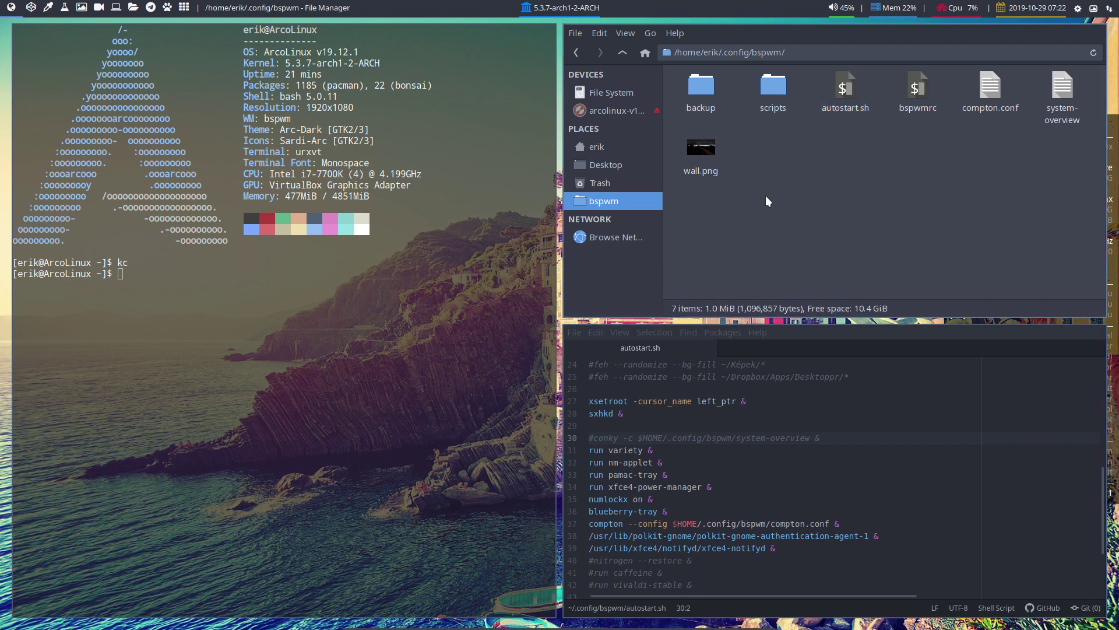
# Duplicate the bspwm folder in ~/.config as 'bspwm (copy 1)' and close the terminal and Atom
pyautogui.click(623, 53)
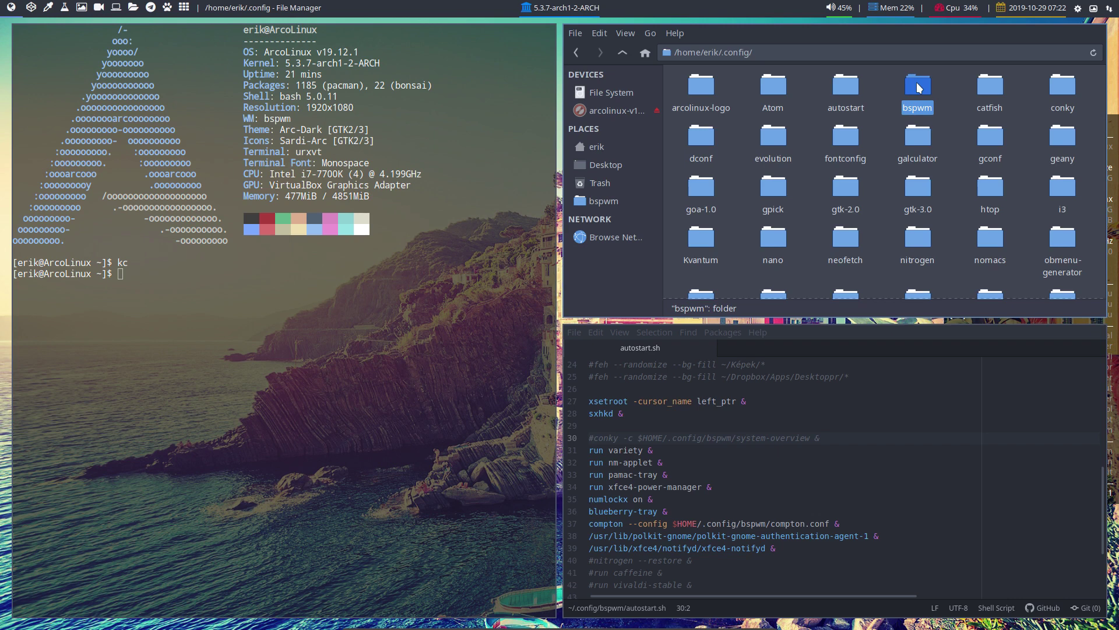
pyautogui.press('F9')
pyautogui.hotkey('ctrl', 'v')
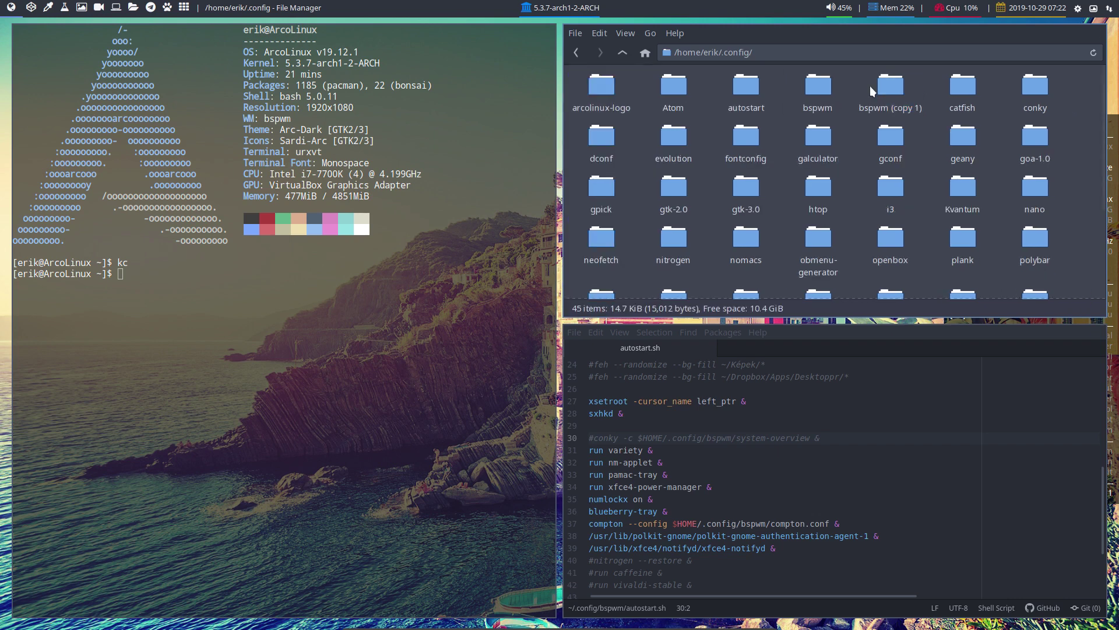
pyautogui.click(819, 86)
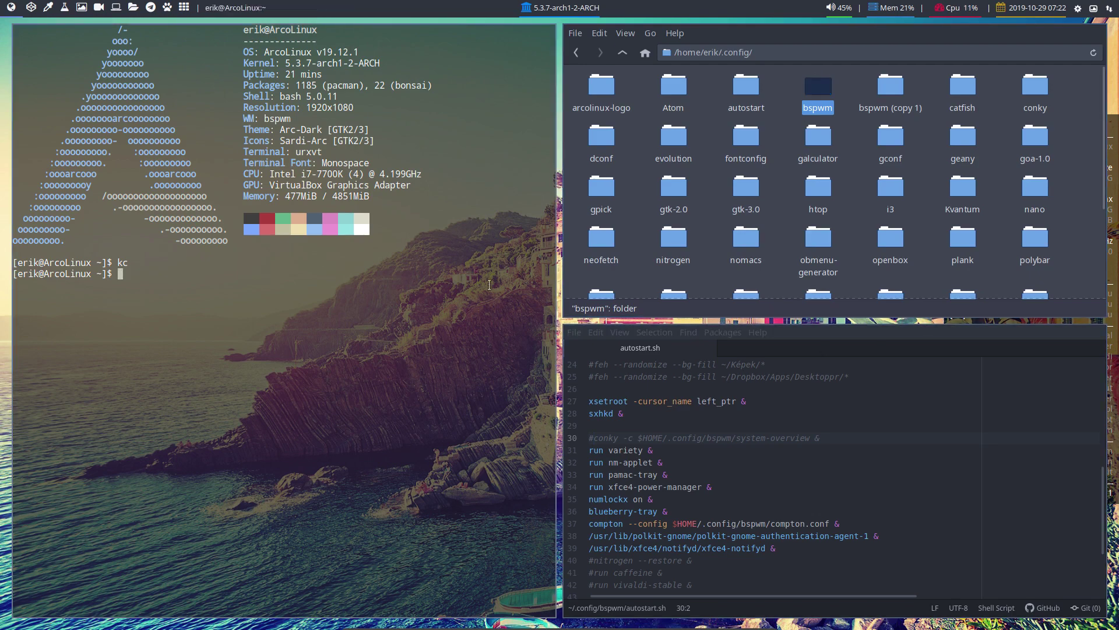
pyautogui.press('super+q')
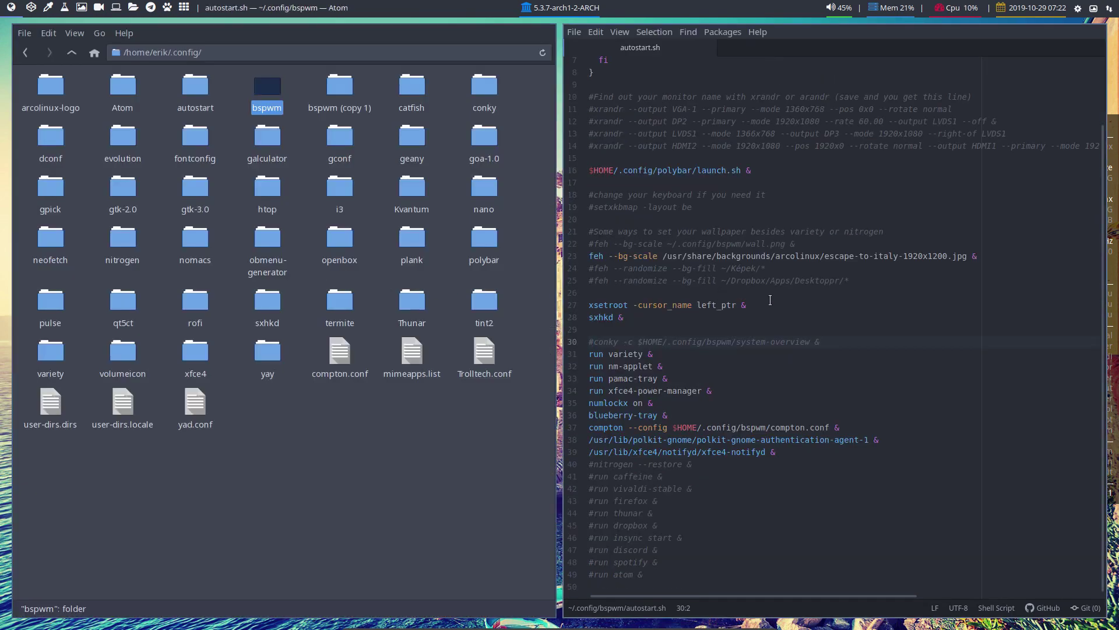
pyautogui.press('super+q')
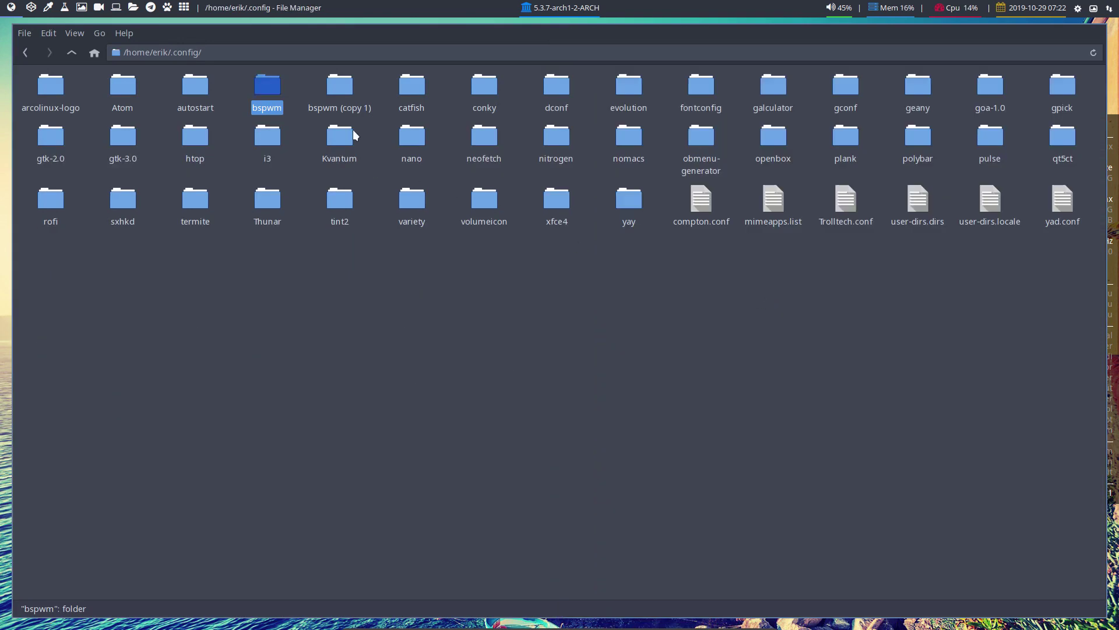
pyautogui.click(345, 85)
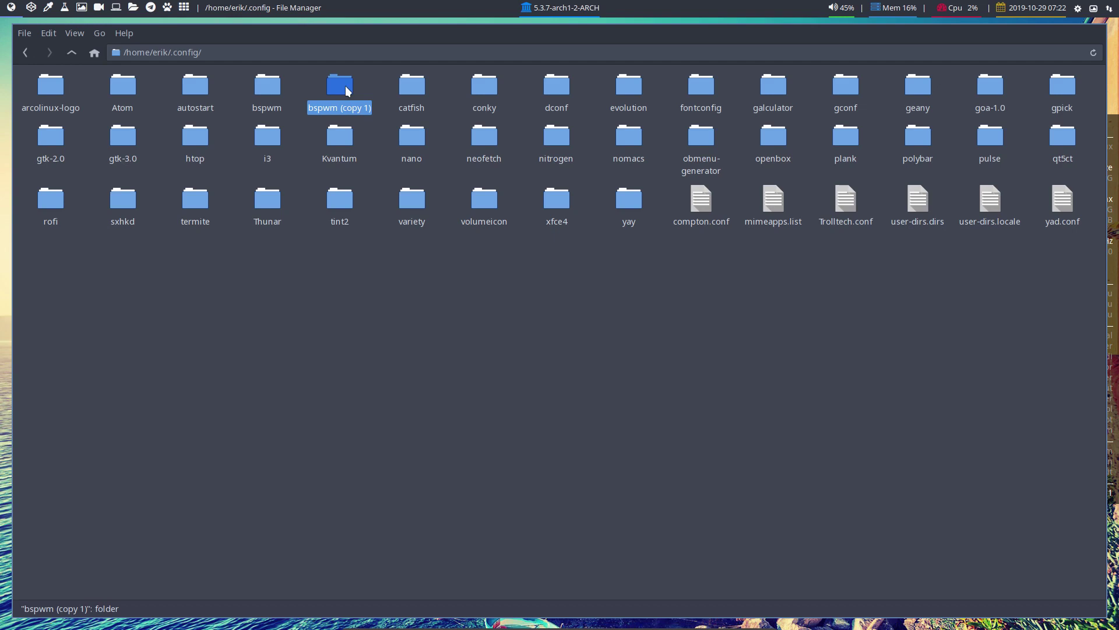
pyautogui.click(439, 441)
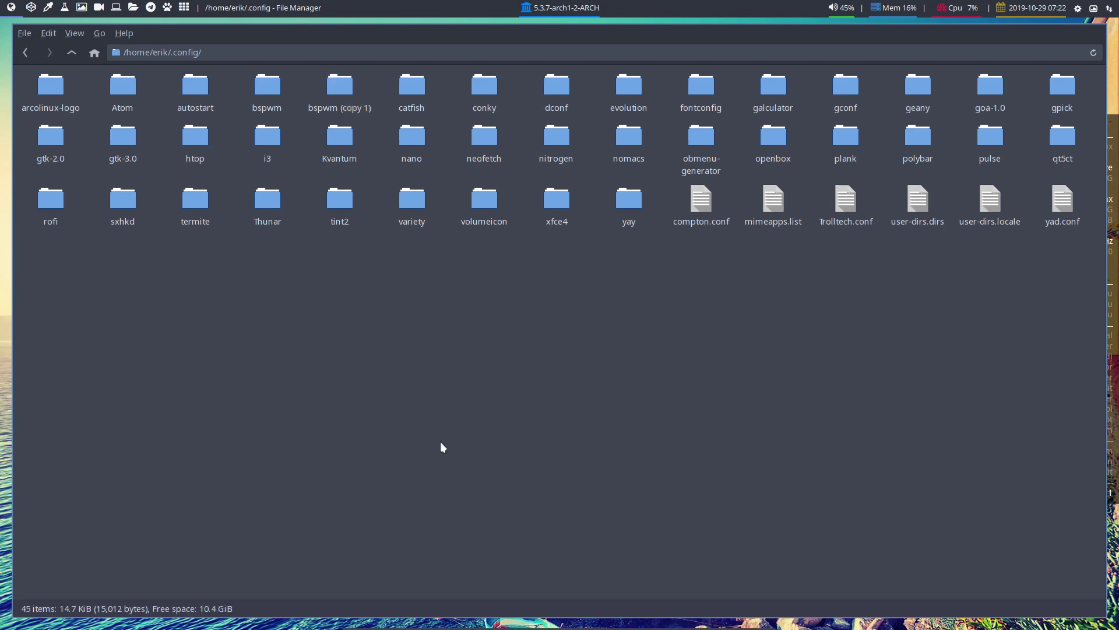
# Run skel in a new terminal, then select both bspwm folders
pyautogui.press('super+Return')
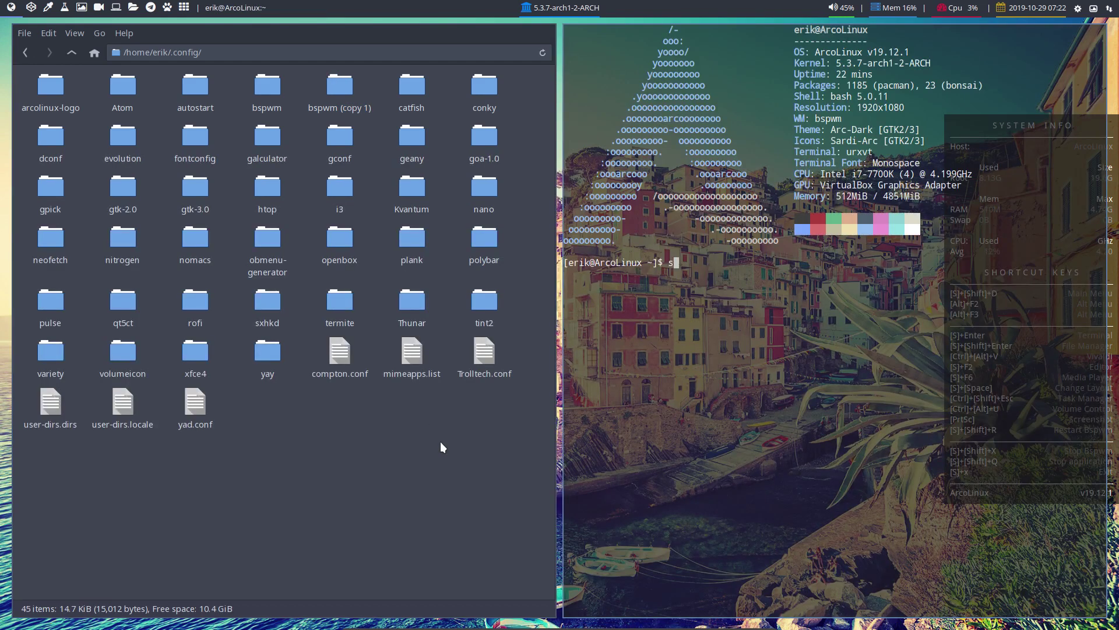
pyautogui.write('skel')
pyautogui.press('Return')
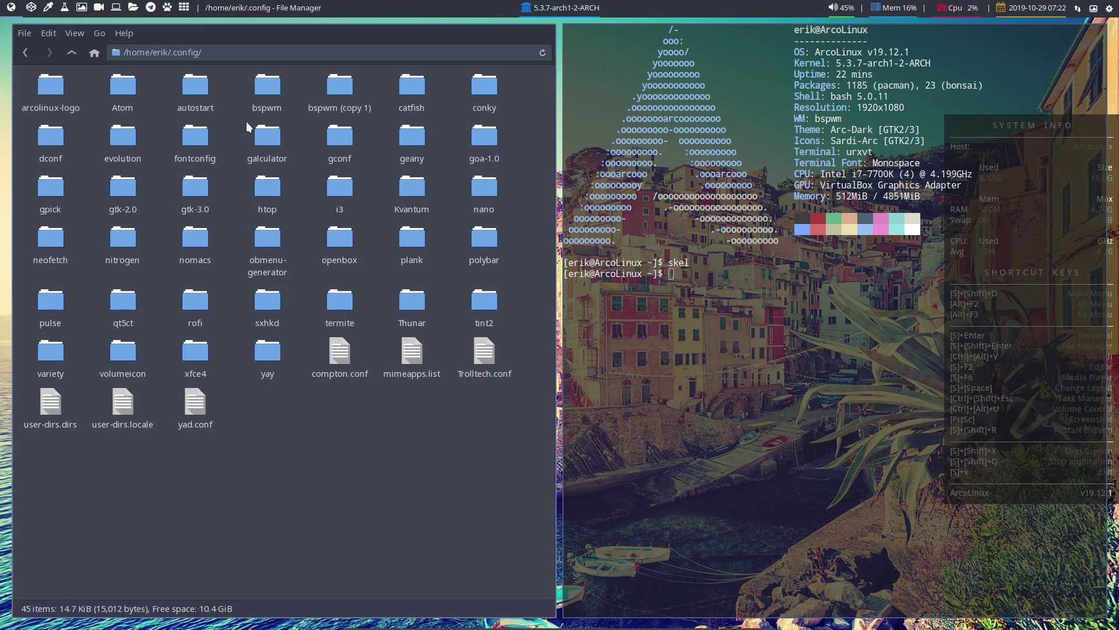
pyautogui.press('super+shift+q')
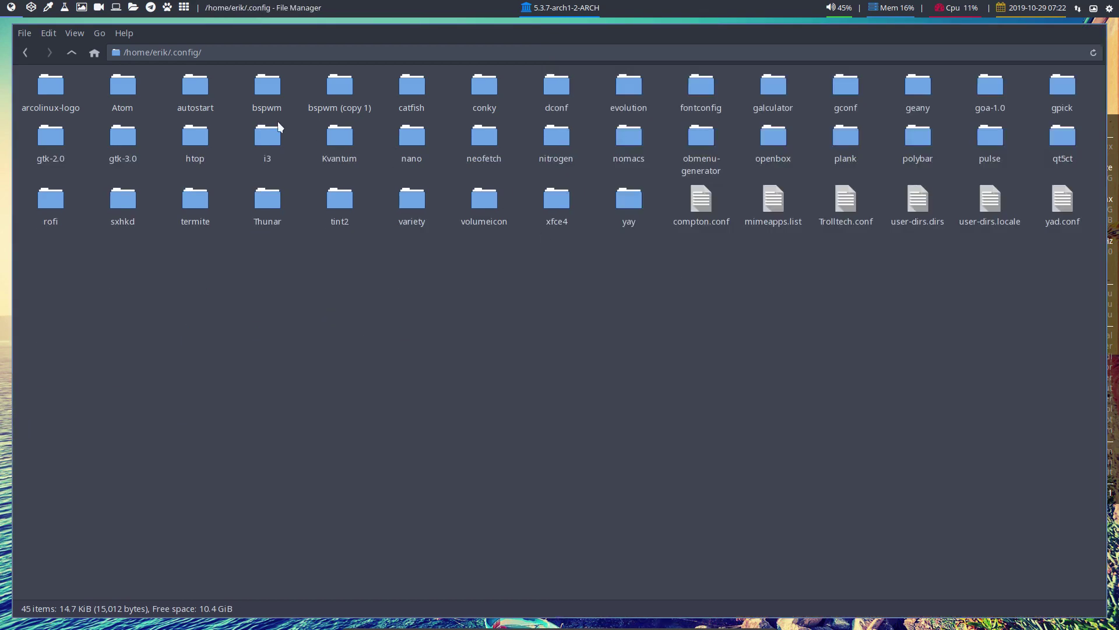
pyautogui.moveTo(233, 79); pyautogui.dragTo(374, 90)
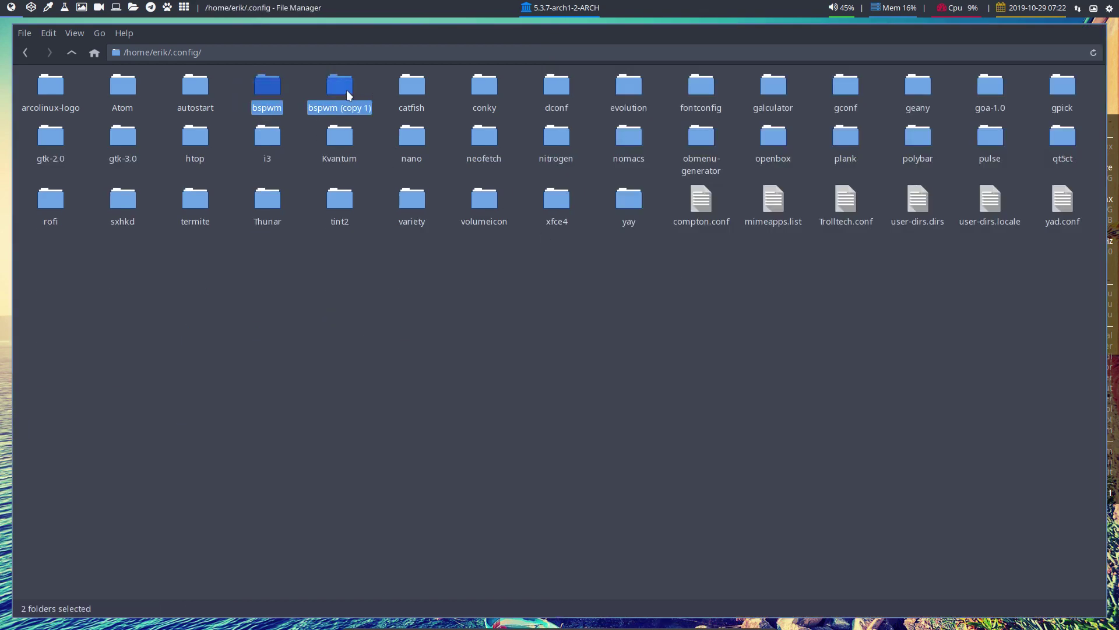
# Compare bspwm and bspwm (copy 1) in Meld, close Thunar, and hide identical files
pyautogui.rightClick(346, 89)
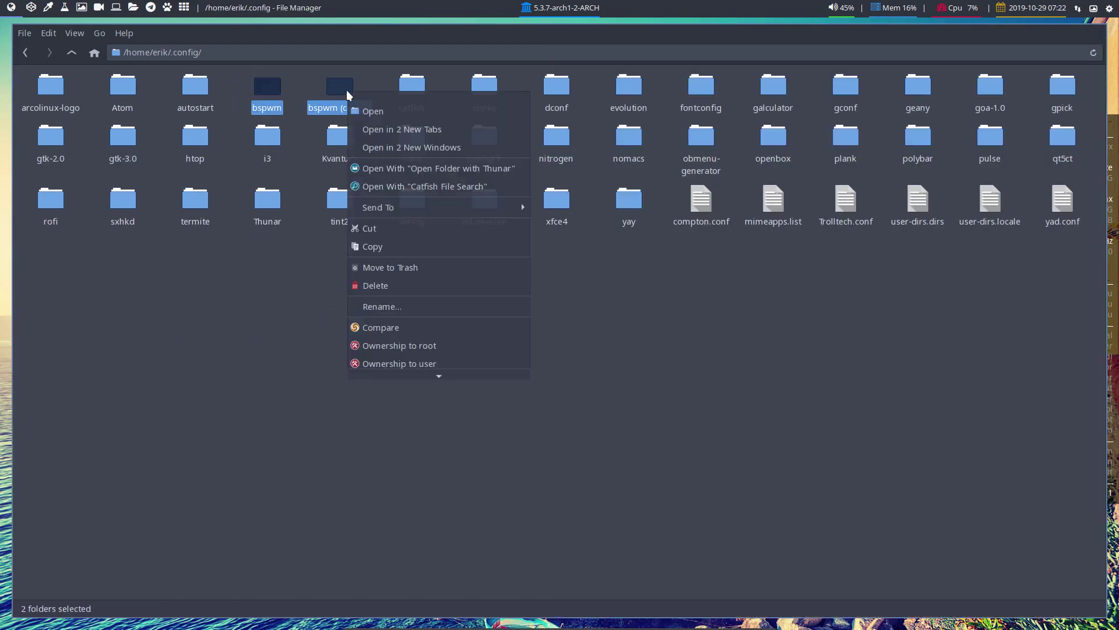
pyautogui.click(391, 327)
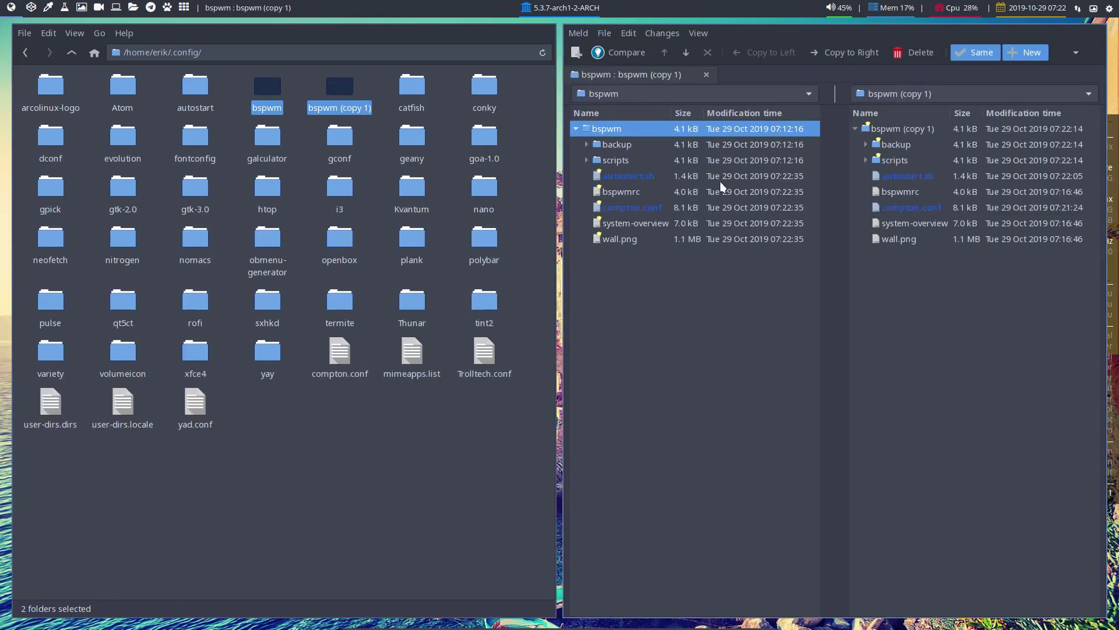
pyautogui.click(390, 481)
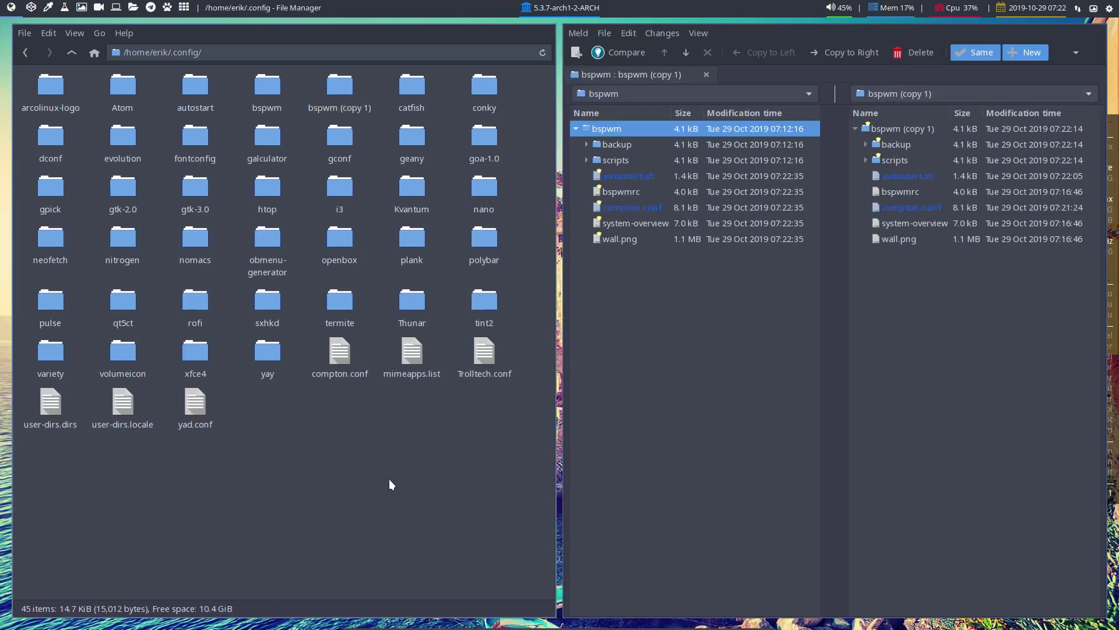
pyautogui.press('super+q')
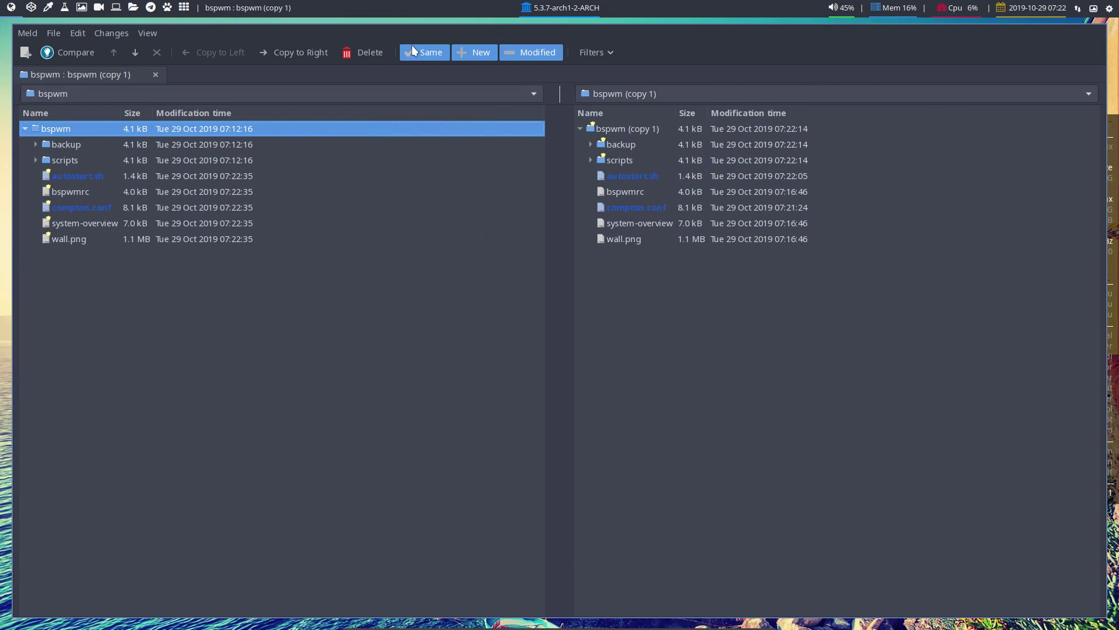
pyautogui.click(411, 46)
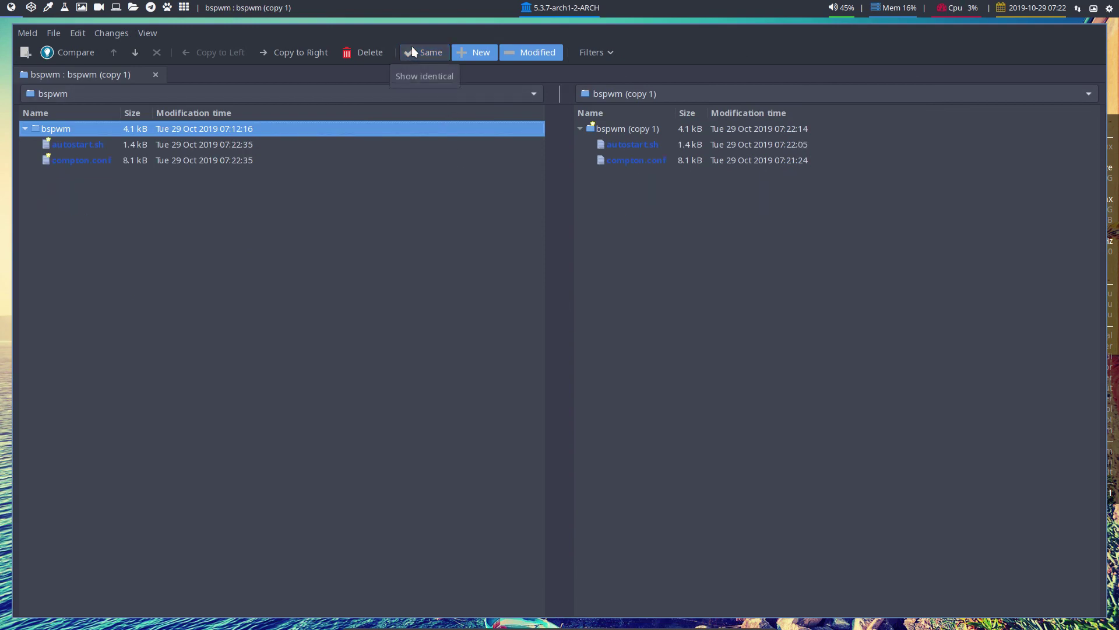
# Copy the commented conky line into bspwm's autostart.sh and save it
pyautogui.click(90, 145)
pyautogui.doubleClick(134, 150)
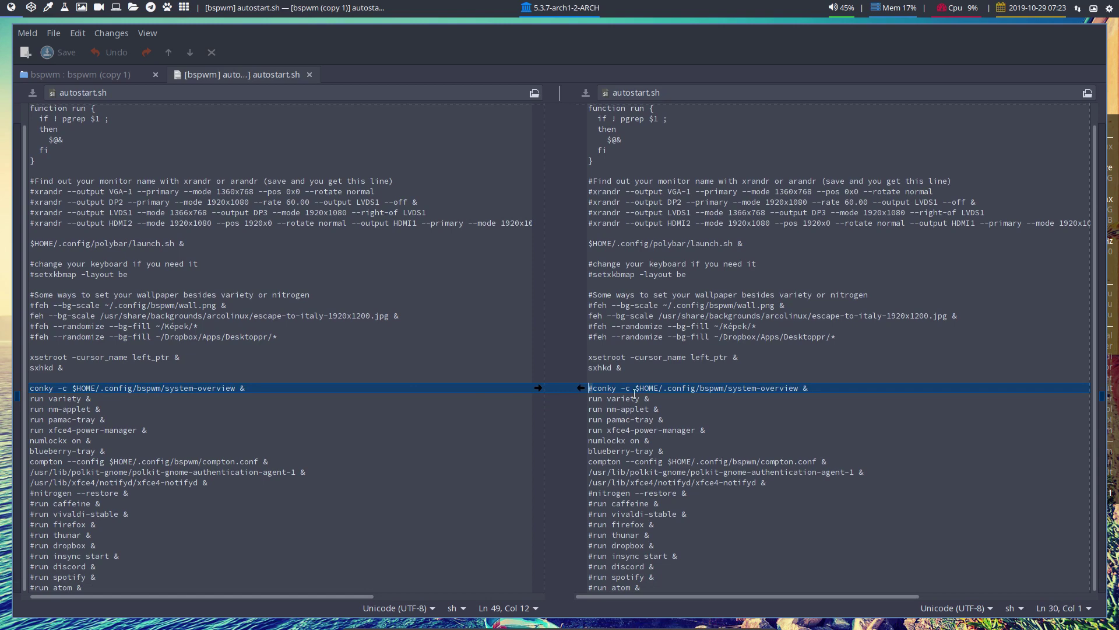
pyautogui.click(580, 388)
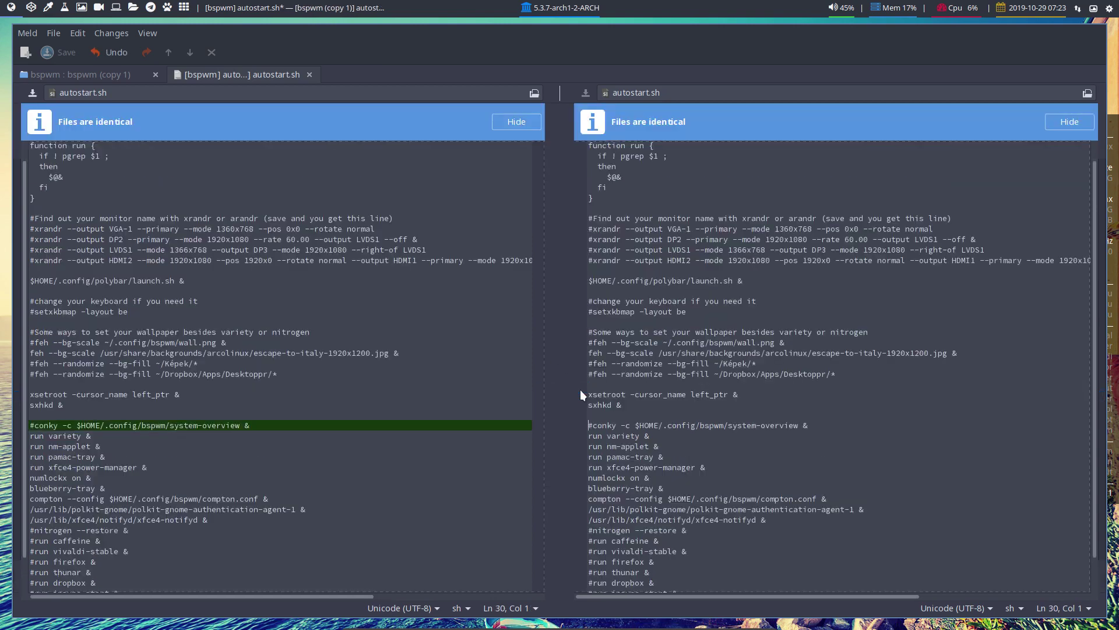
pyautogui.click(310, 74)
pyautogui.click(639, 355)
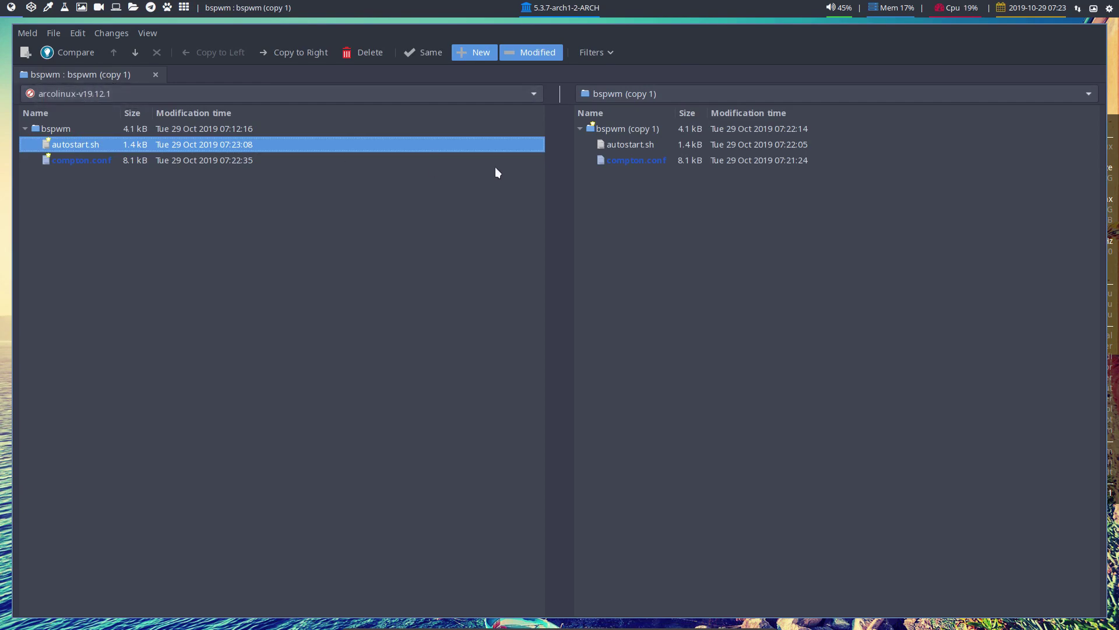
# Copy the commented '#vsync = true;' line into bspwm's compton.conf and save it
pyautogui.doubleClick(621, 160)
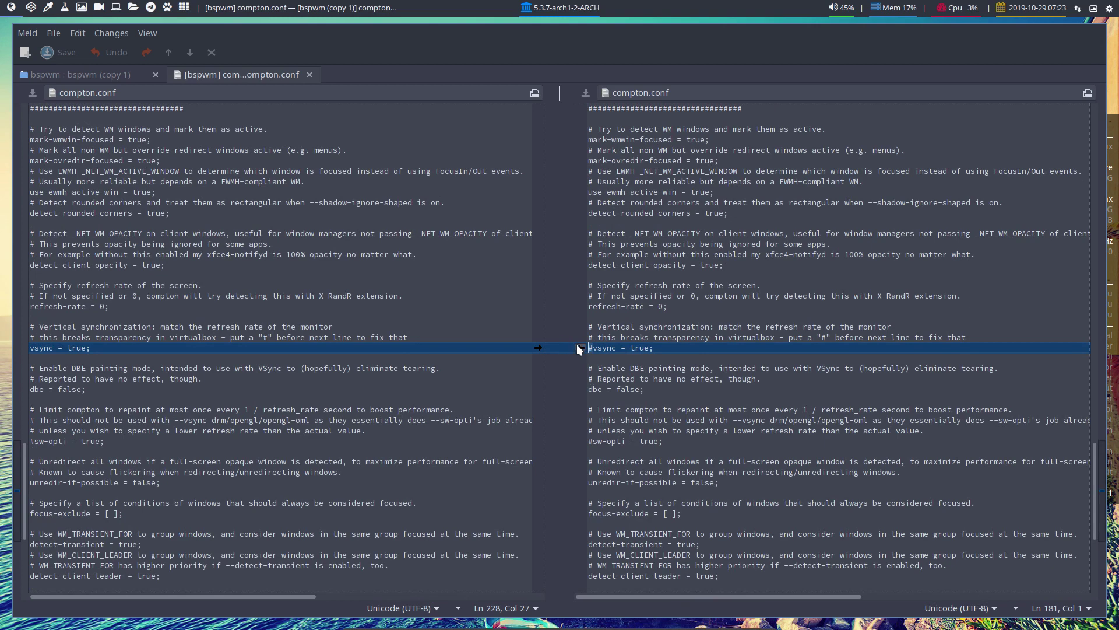
pyautogui.click(579, 348)
pyautogui.click(309, 75)
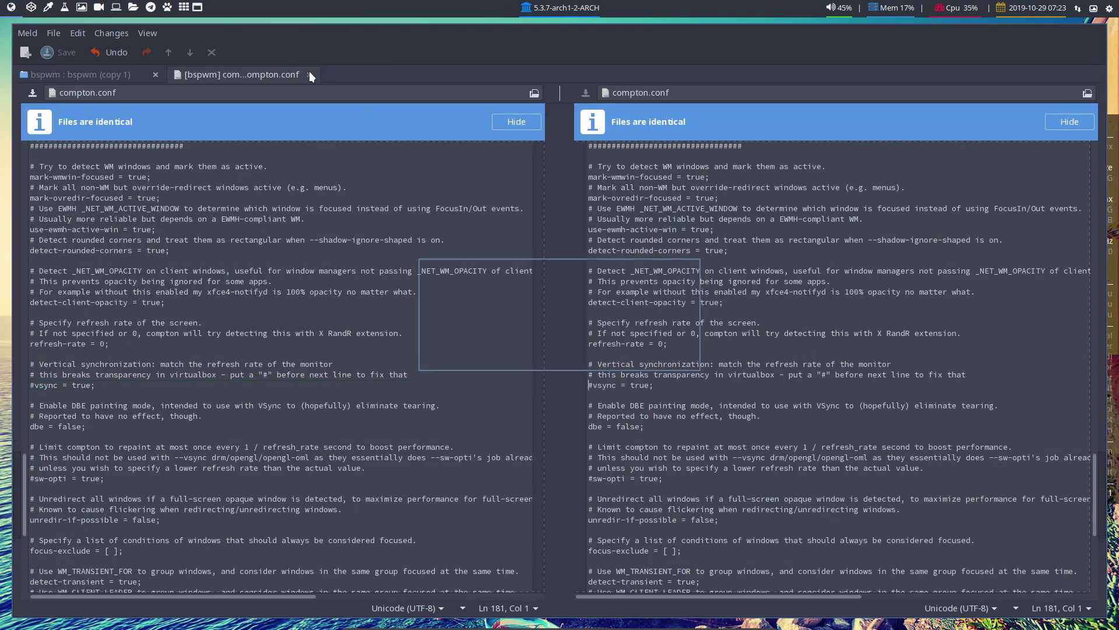
pyautogui.click(655, 352)
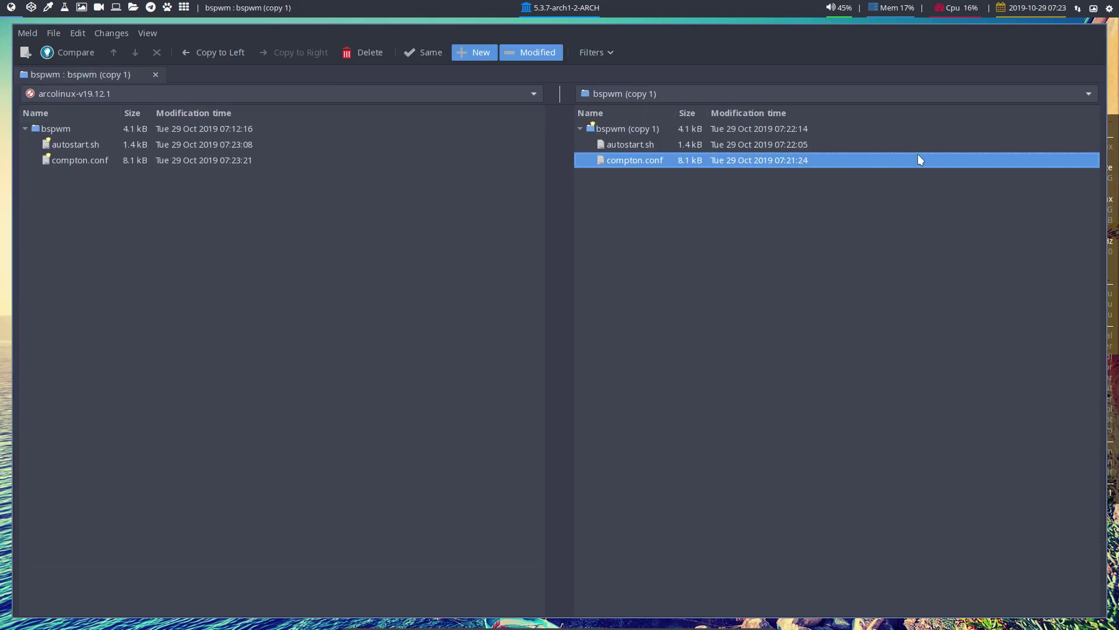
# Close Meld, run bupskel, and find the .skel-backup-2019.10.29-07.23.30 folder in PCManFM
pyautogui.press('super+shift+q')
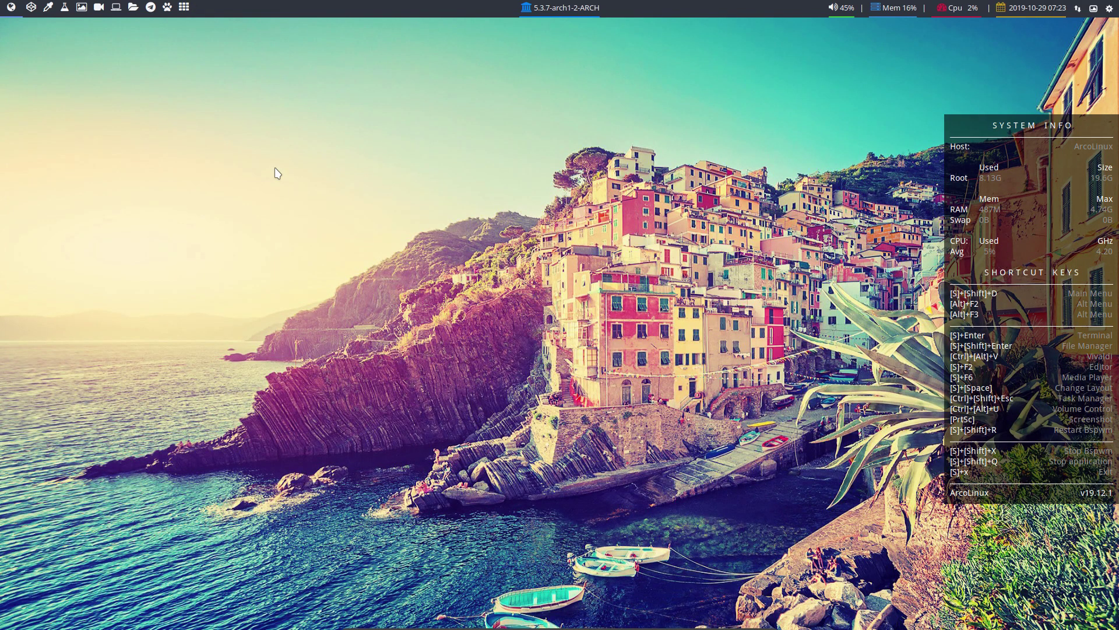
pyautogui.press('super+Return')
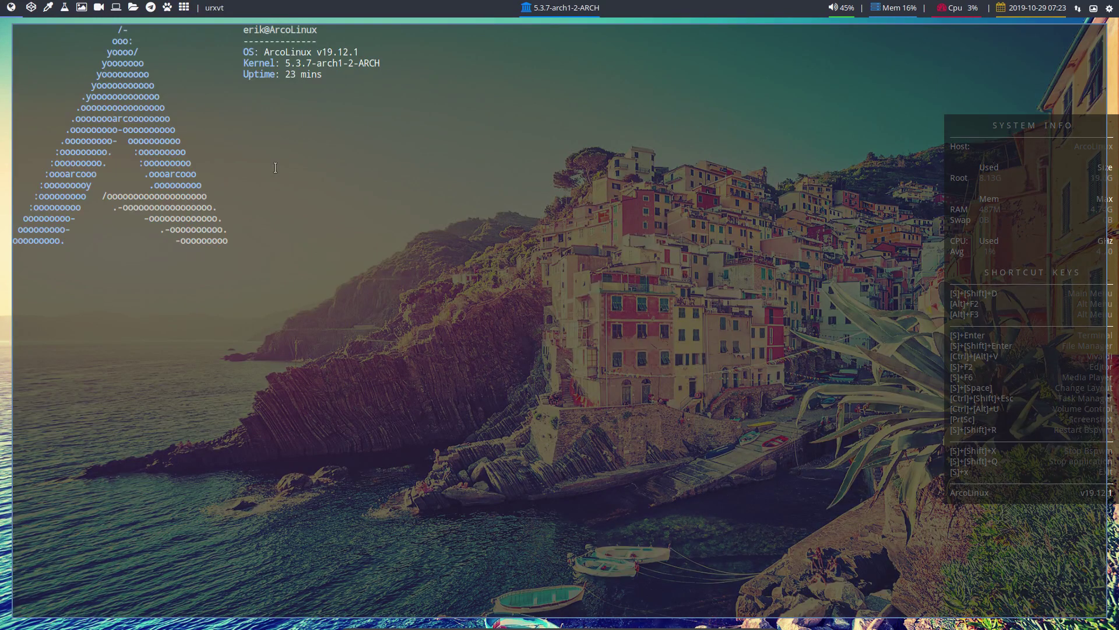
pyautogui.write('bupskel')
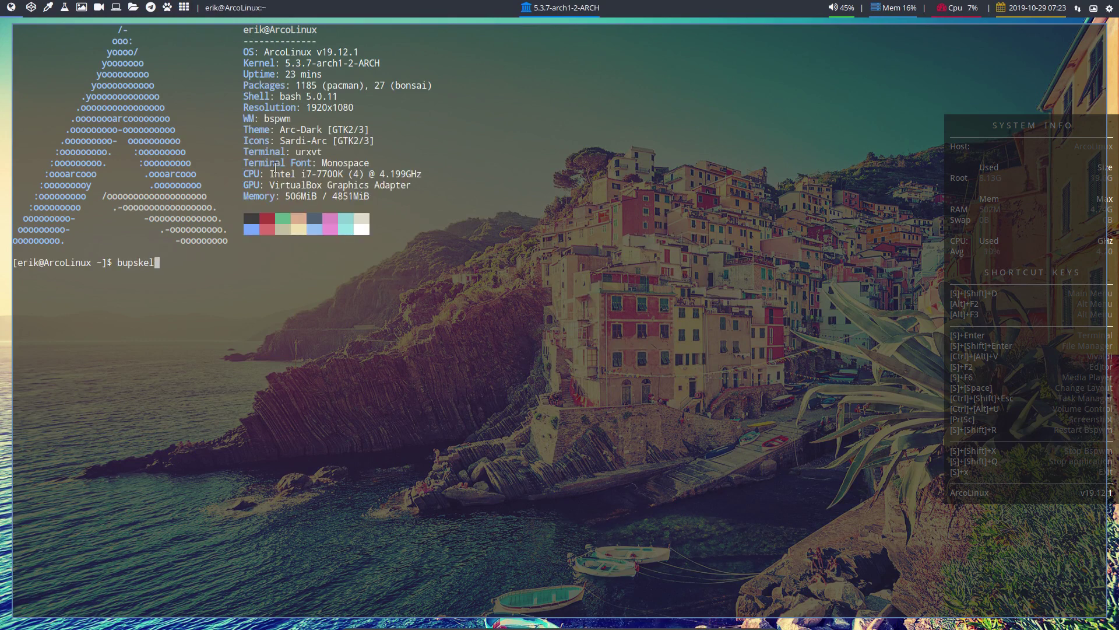
pyautogui.press('Return')
pyautogui.press('super+shift+Return')
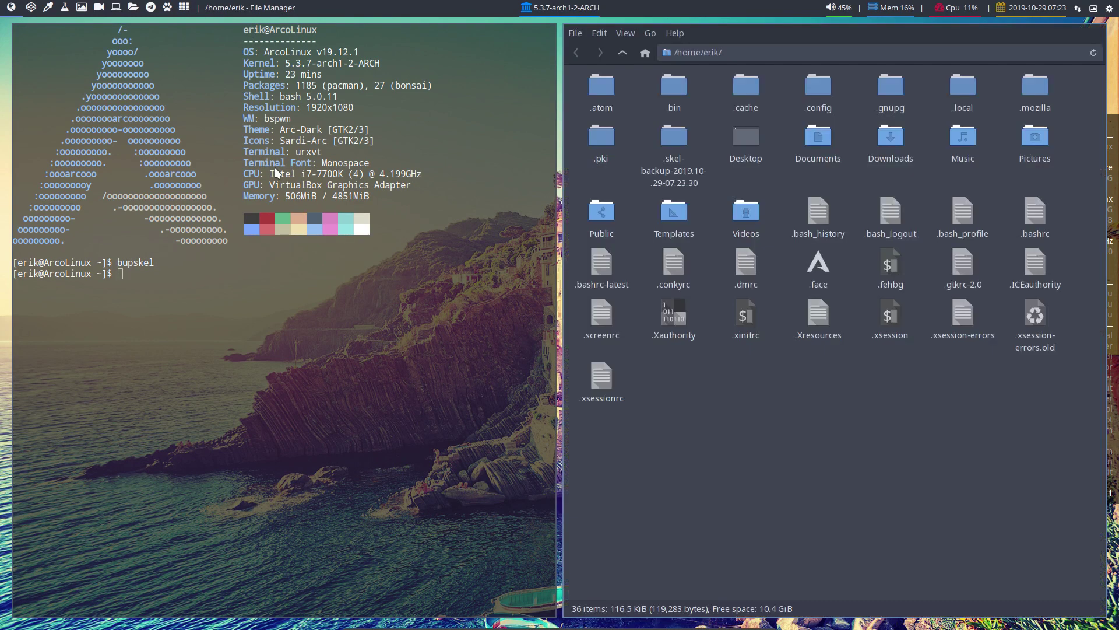
pyautogui.click(680, 138)
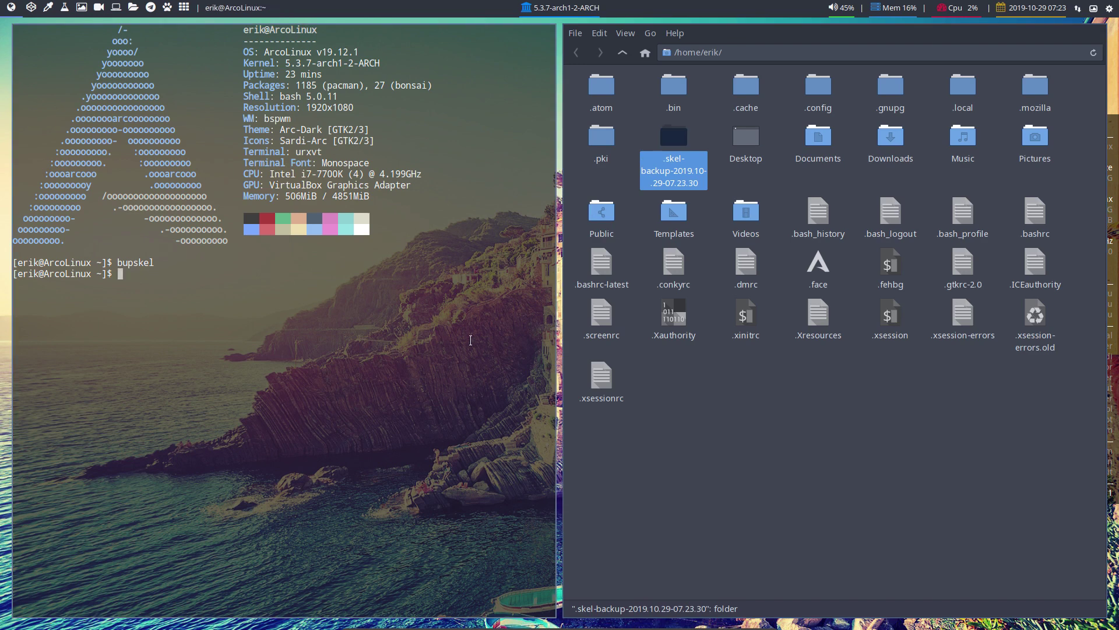
# Run bupskel again, select both skel backup folders, then close the file manager
pyautogui.press('Up')
pyautogui.press('Return')
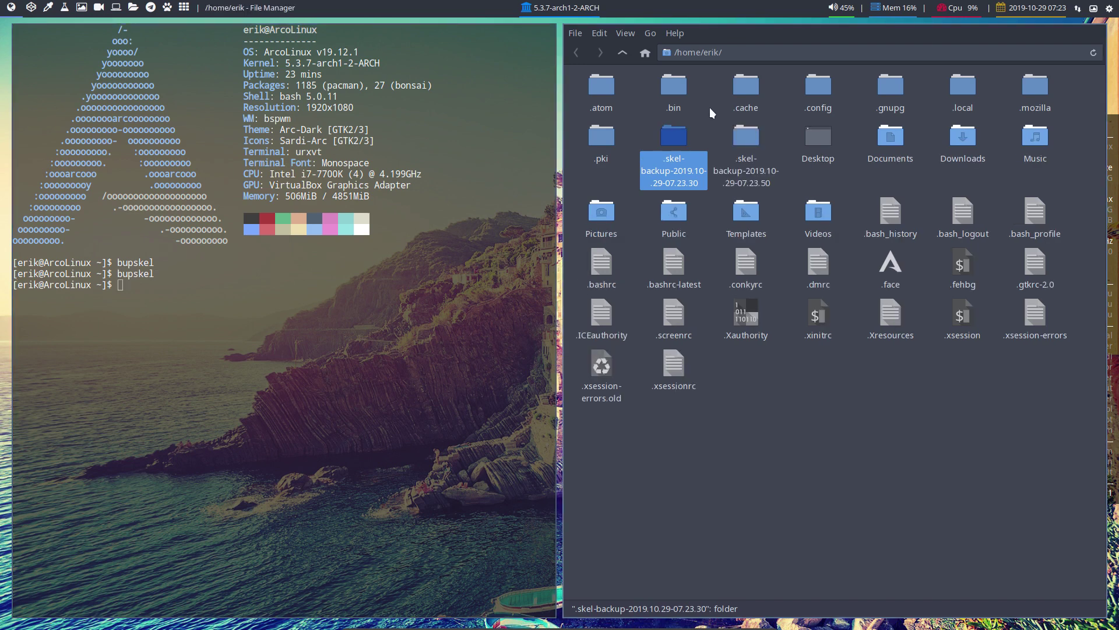
pyautogui.moveTo(640, 125); pyautogui.dragTo(755, 167)
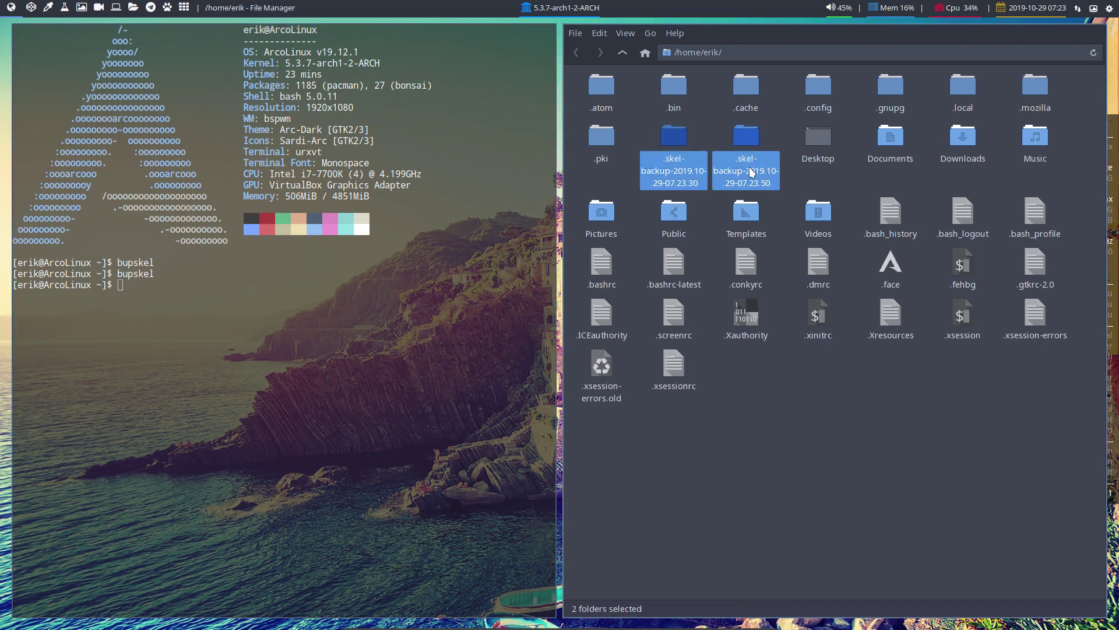
pyautogui.rightClick(749, 140)
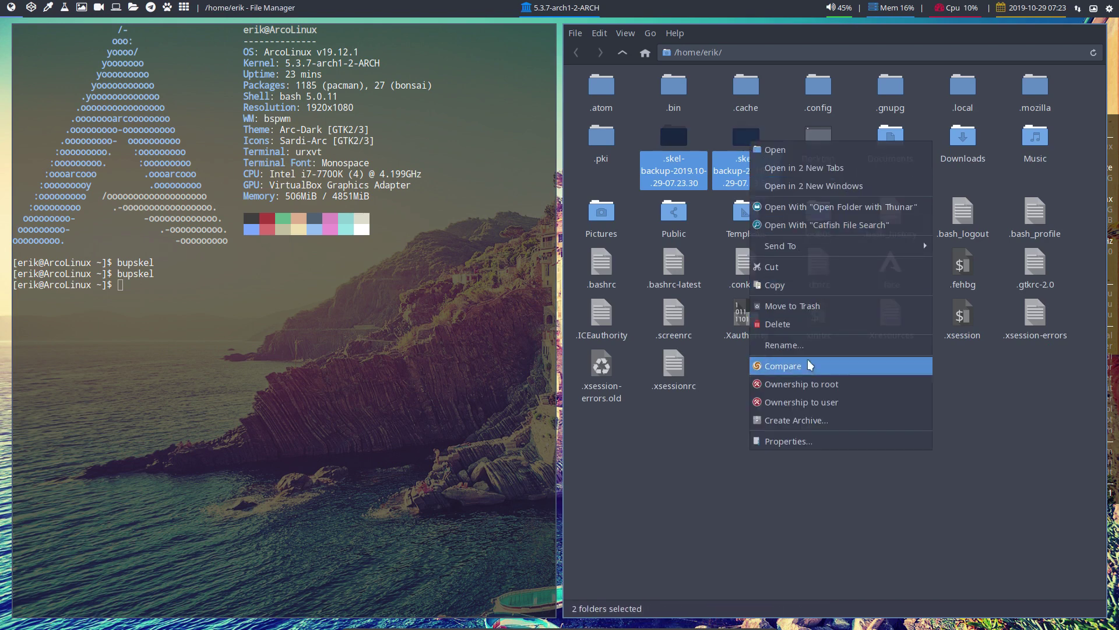
pyautogui.click(655, 540)
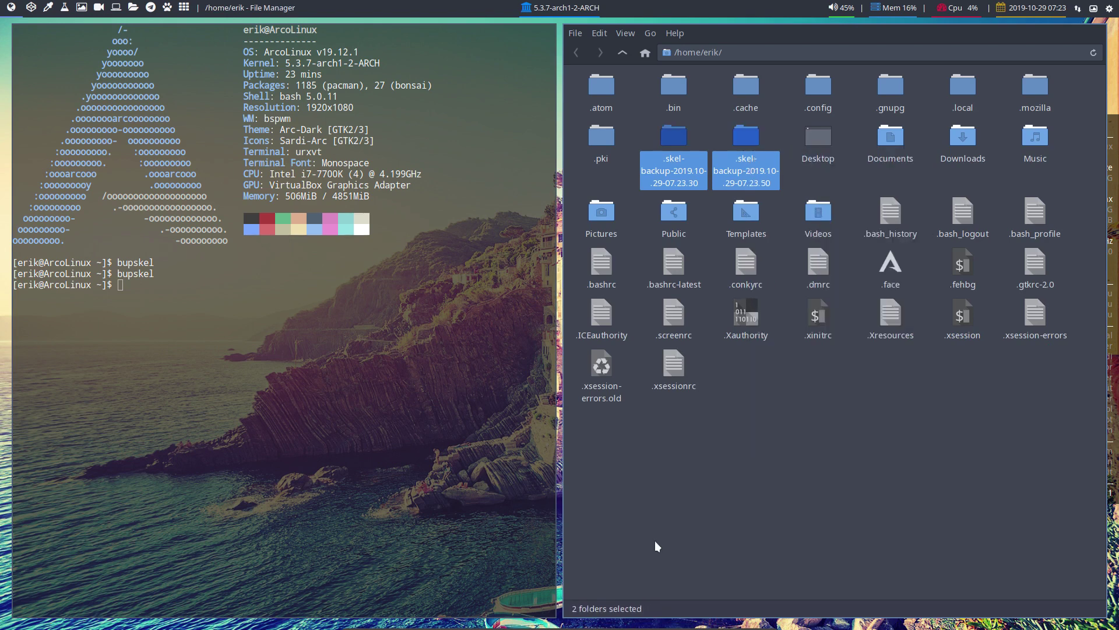
pyautogui.press('super+shift+q')
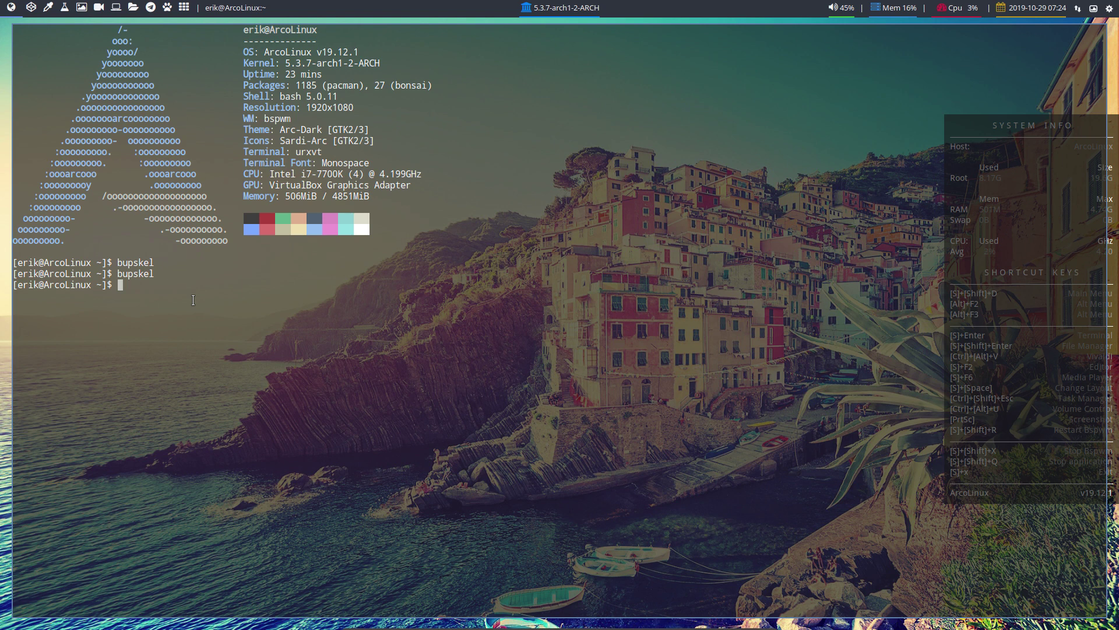
# In the file manager, duplicate the starwars script in ~/.bin and name the copy erik
pyautogui.press('super+shift+Return')
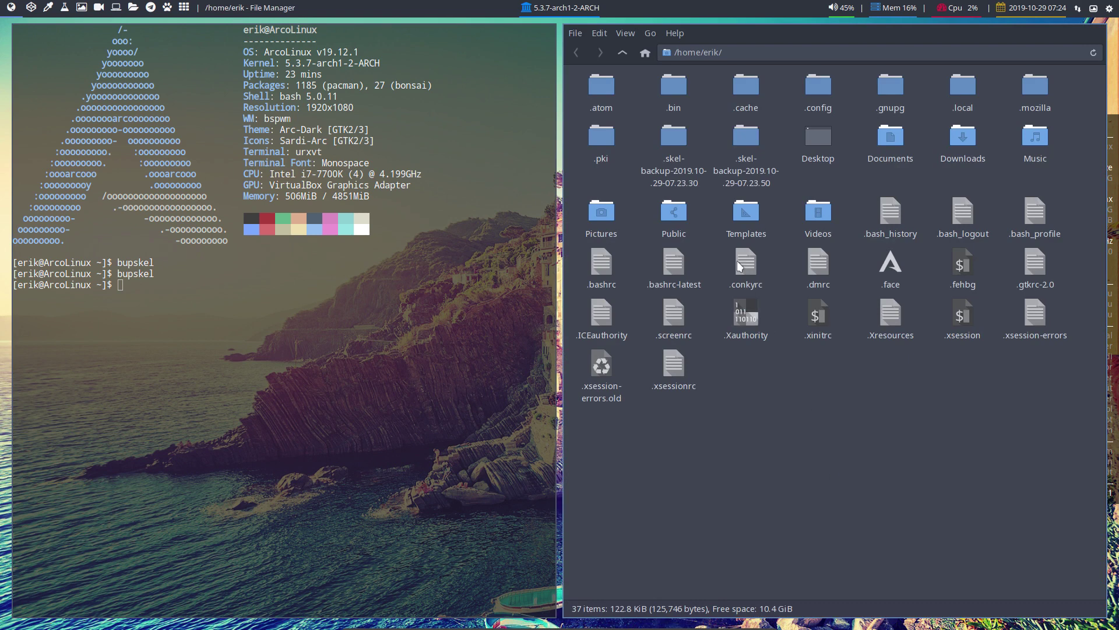
pyautogui.doubleClick(675, 99)
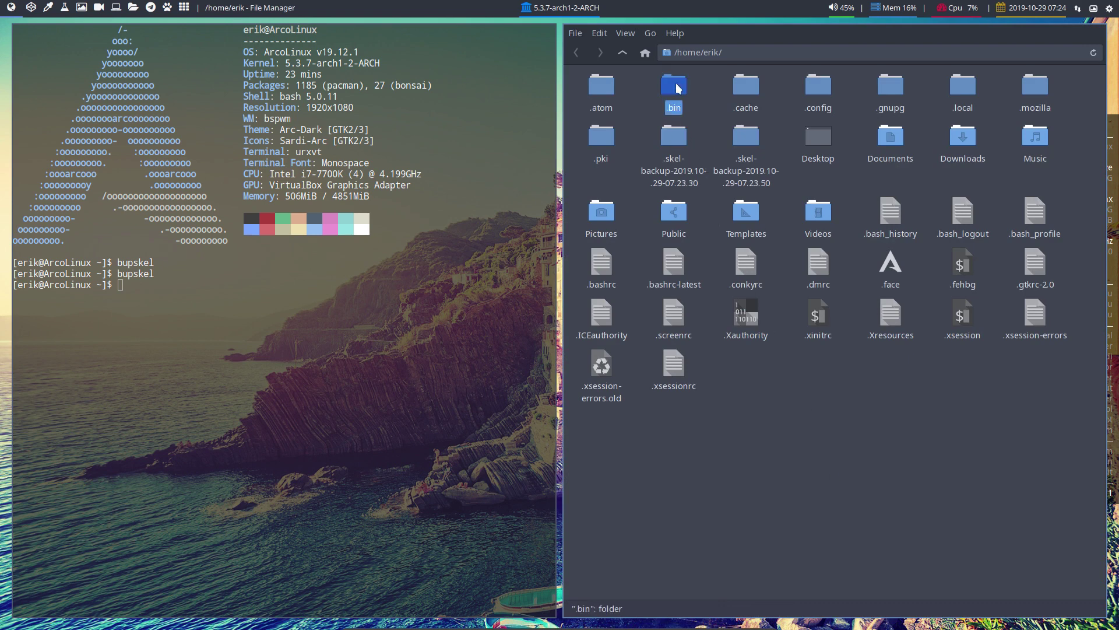
pyautogui.click(722, 199)
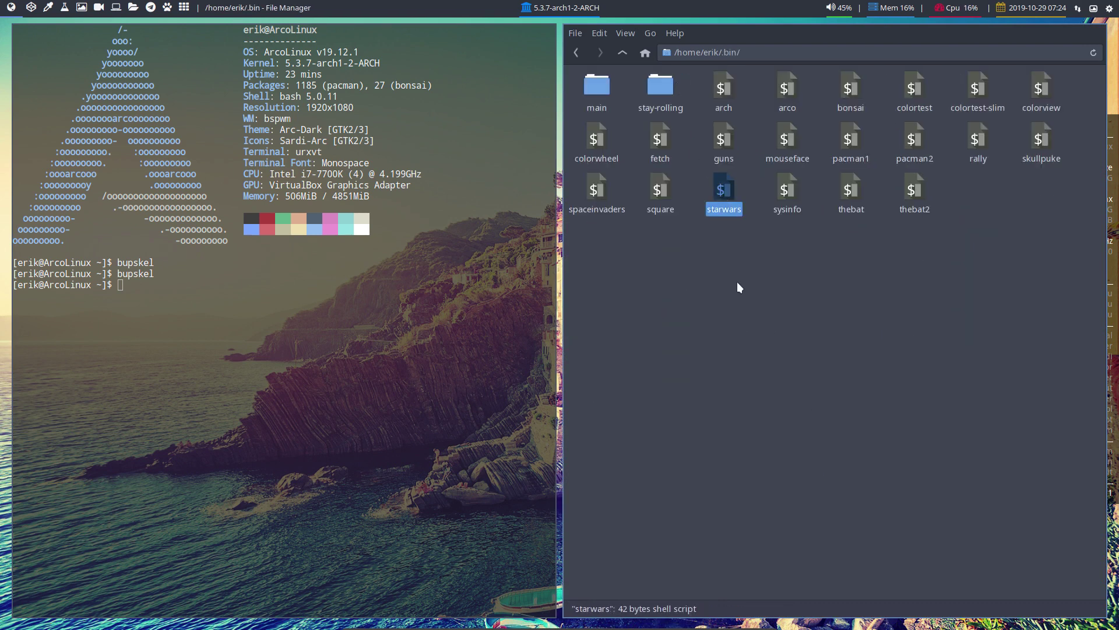
pyautogui.hotkey('ctrl', 'v')
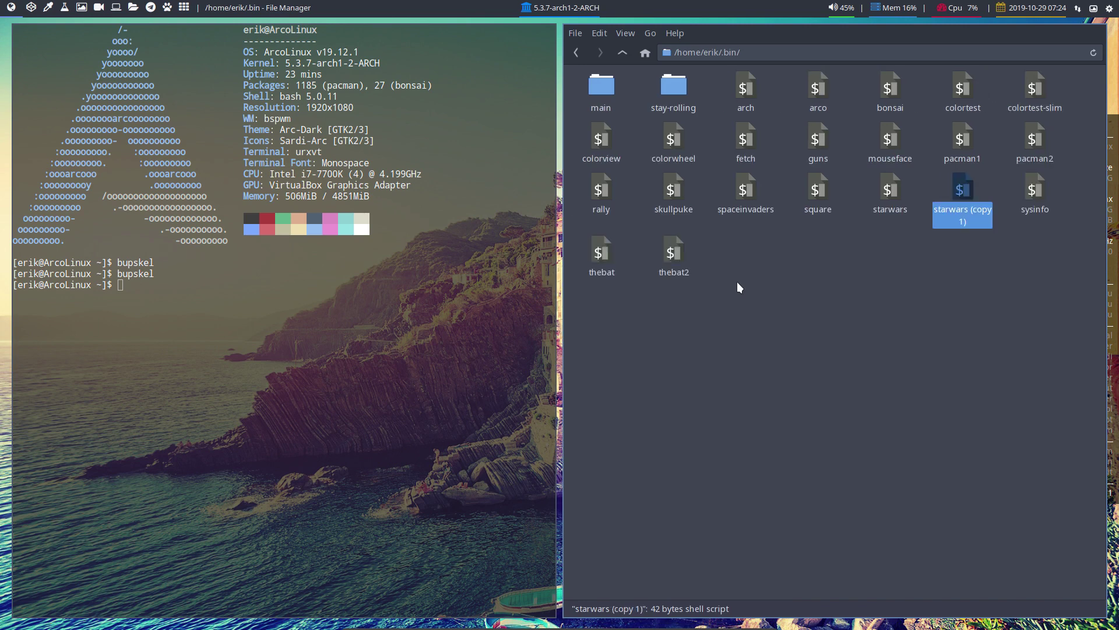
pyautogui.press('F2')
pyautogui.write('er')
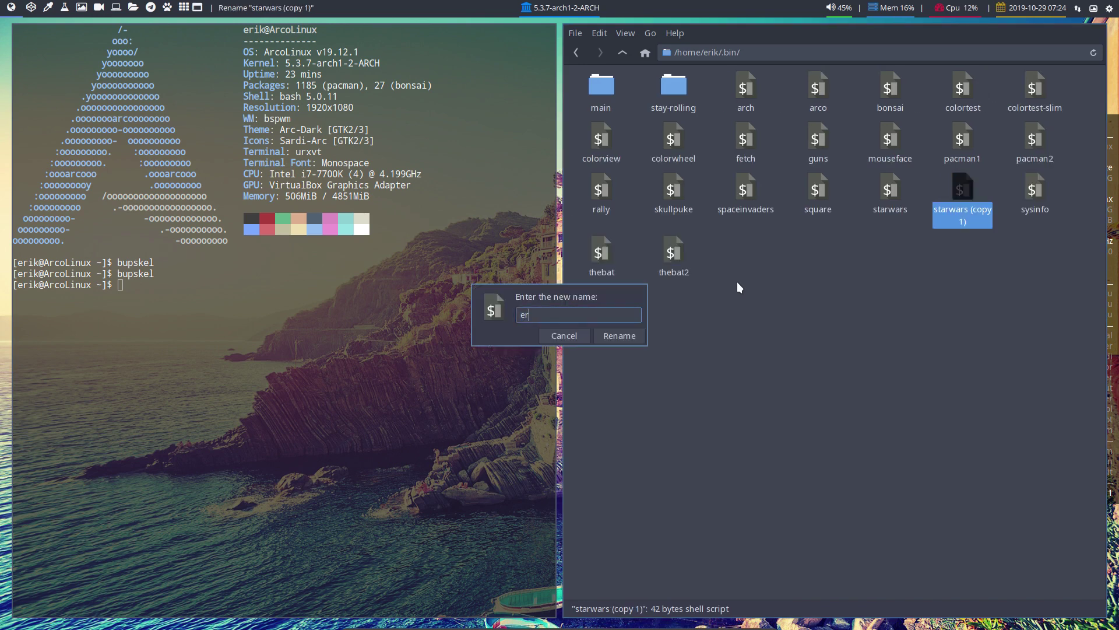
pyautogui.write('ik')
pyautogui.press('Return')
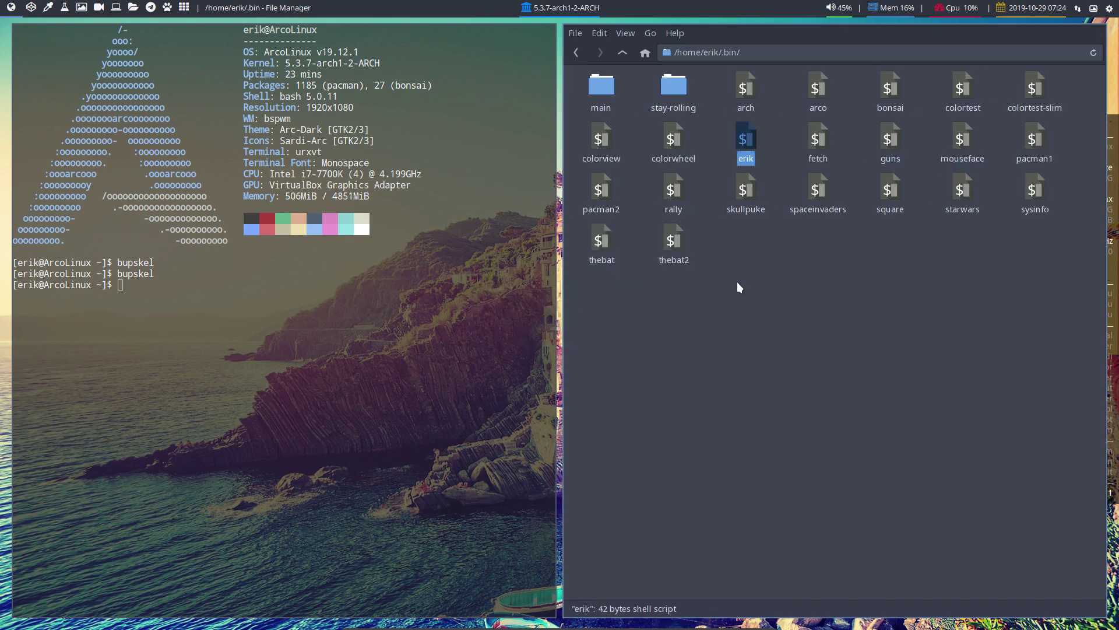
# Cut the erik script, then open ~/Desktop with the Shortcuts side pane shown
pyautogui.rightClick(747, 139)
pyautogui.click(779, 217)
pyautogui.click(627, 52)
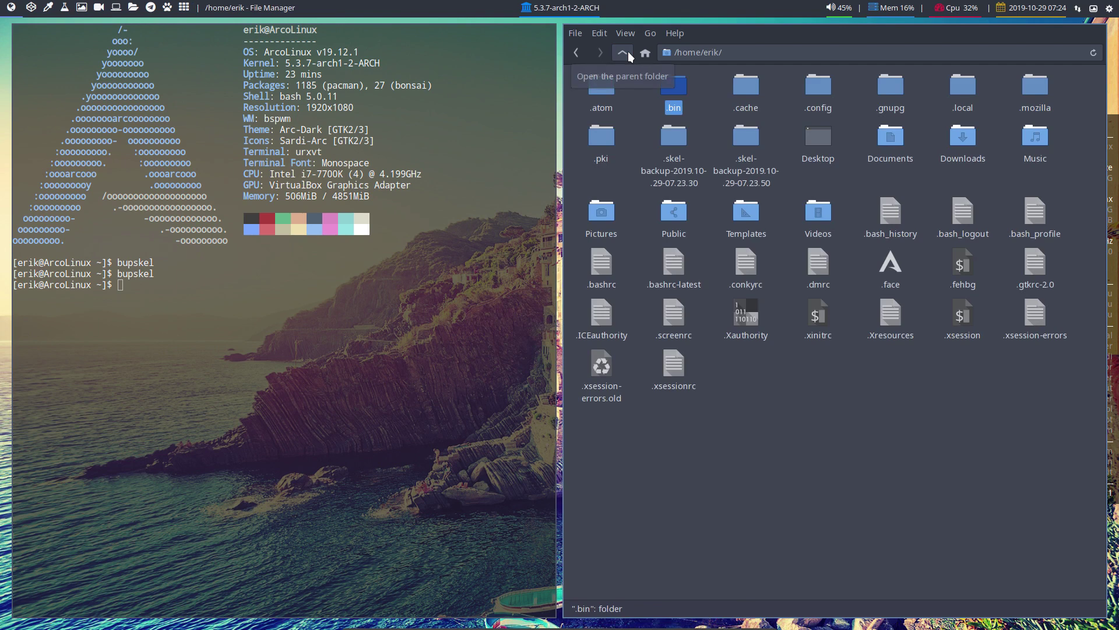
pyautogui.click(597, 32)
pyautogui.moveTo(620, 32)
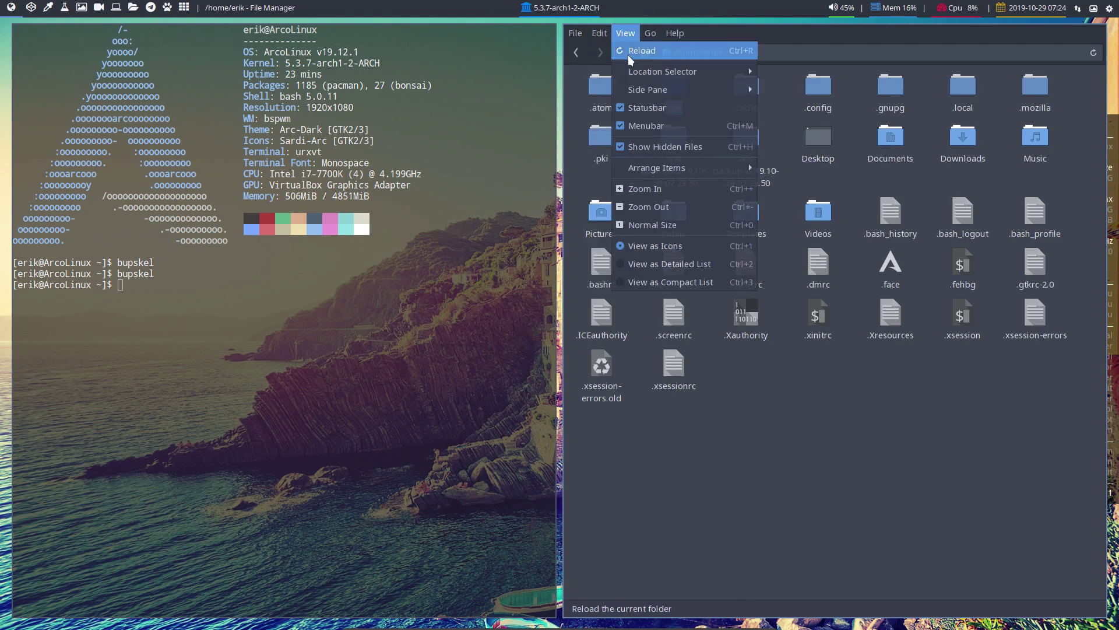
pyautogui.moveTo(641, 89)
pyautogui.click(771, 89)
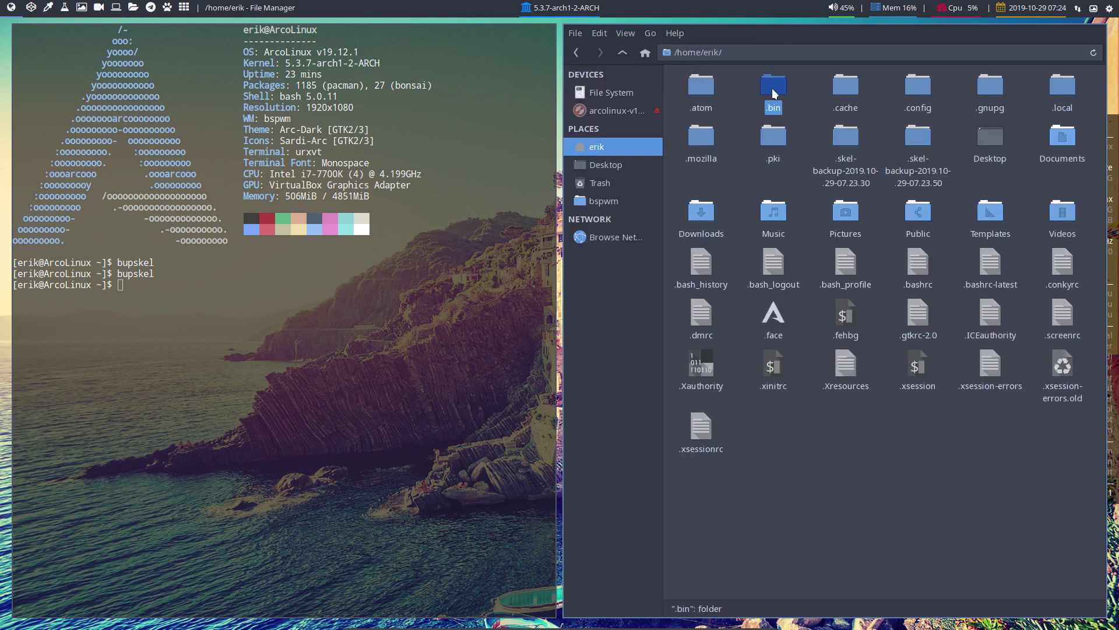
pyautogui.click(627, 167)
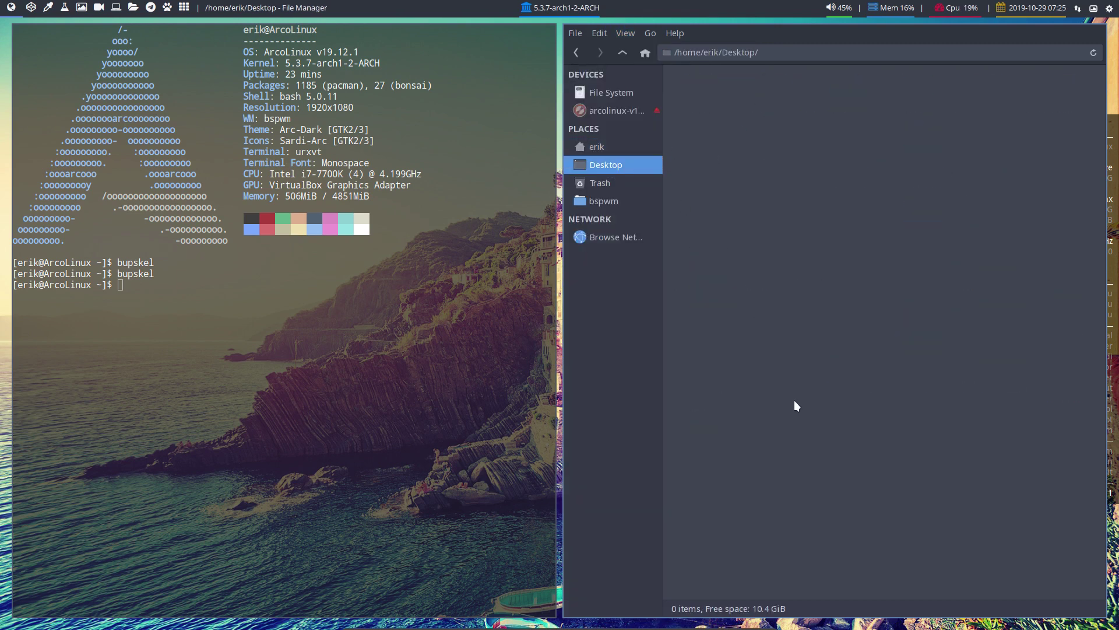
# Rename the pasted erik script to install-bspwm.sh, correcting the initial install-bspw.sh typo
pyautogui.click(682, 91)
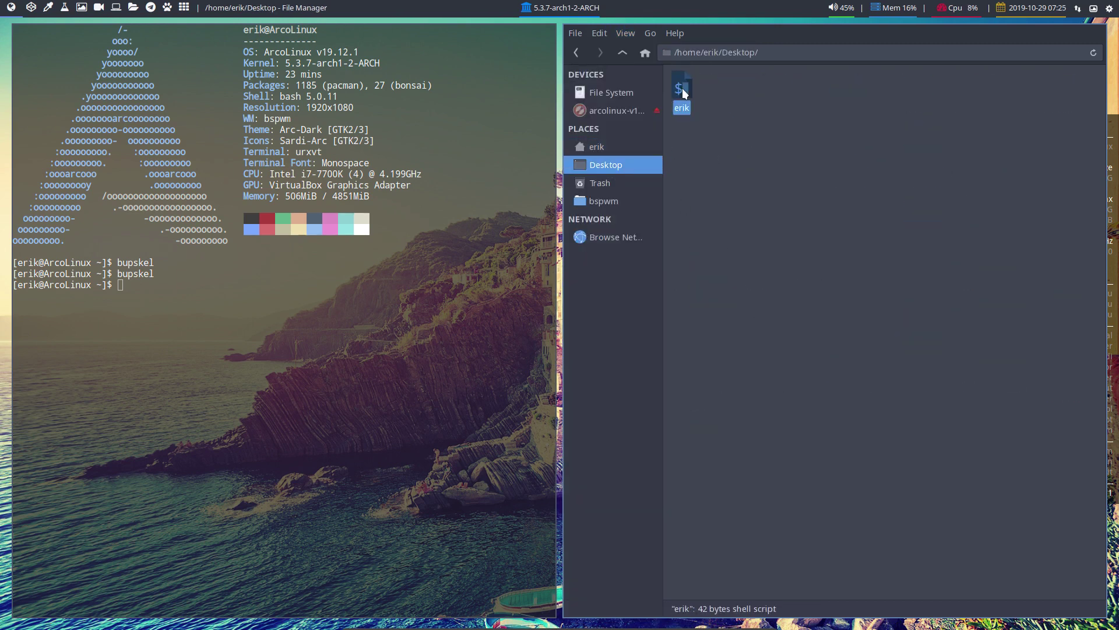
pyautogui.press('F2')
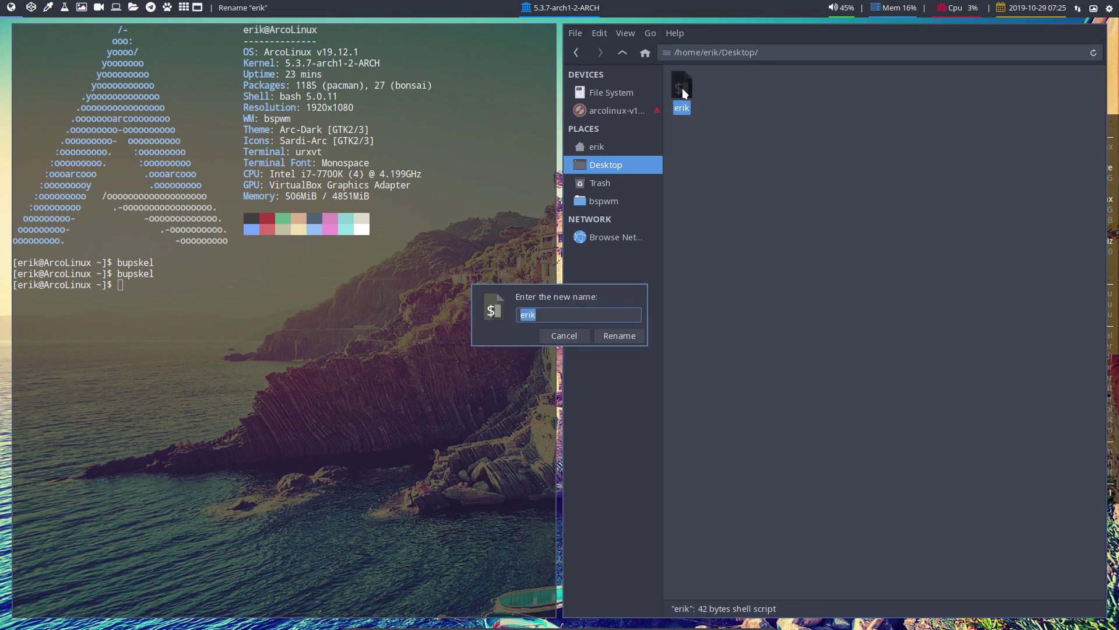
pyautogui.write('install-bspw.she')
pyautogui.press('Return')
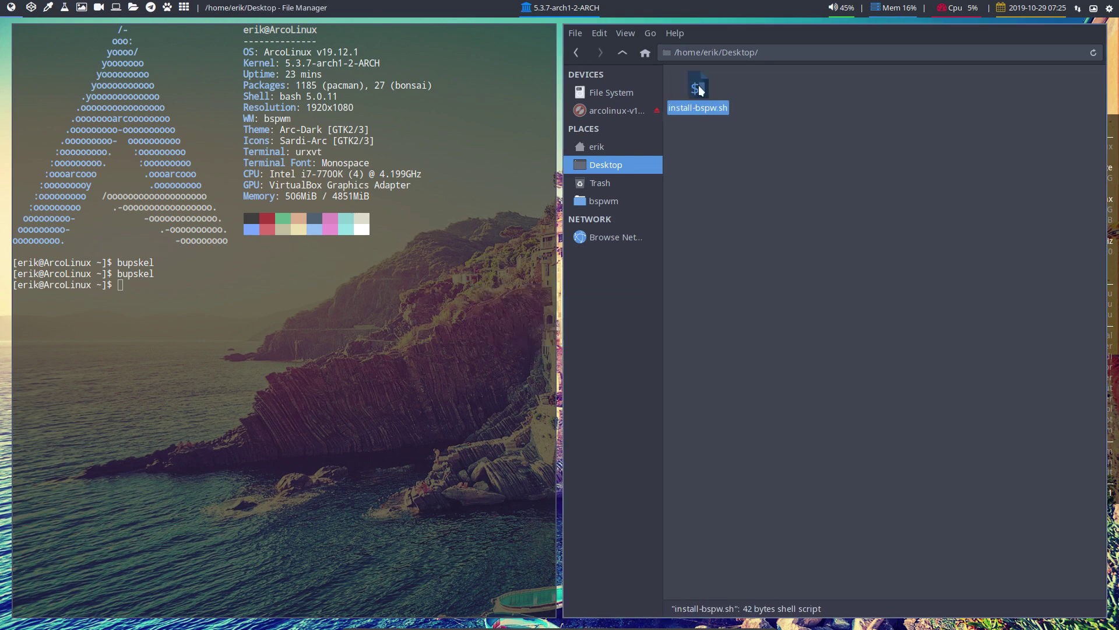
pyautogui.rightClick(698, 86)
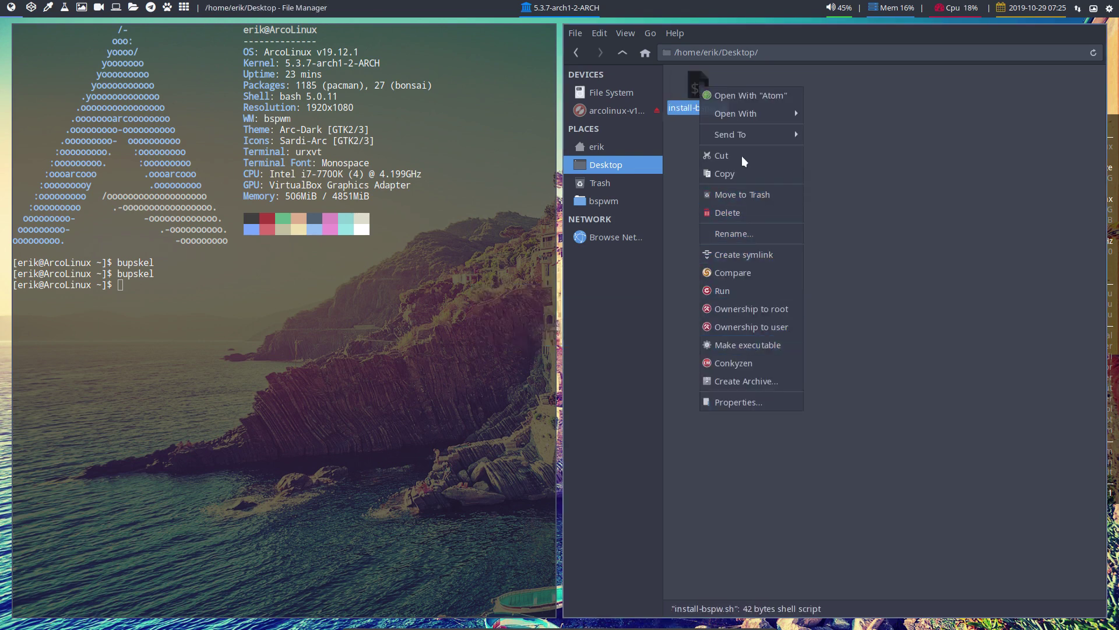
pyautogui.click(746, 230)
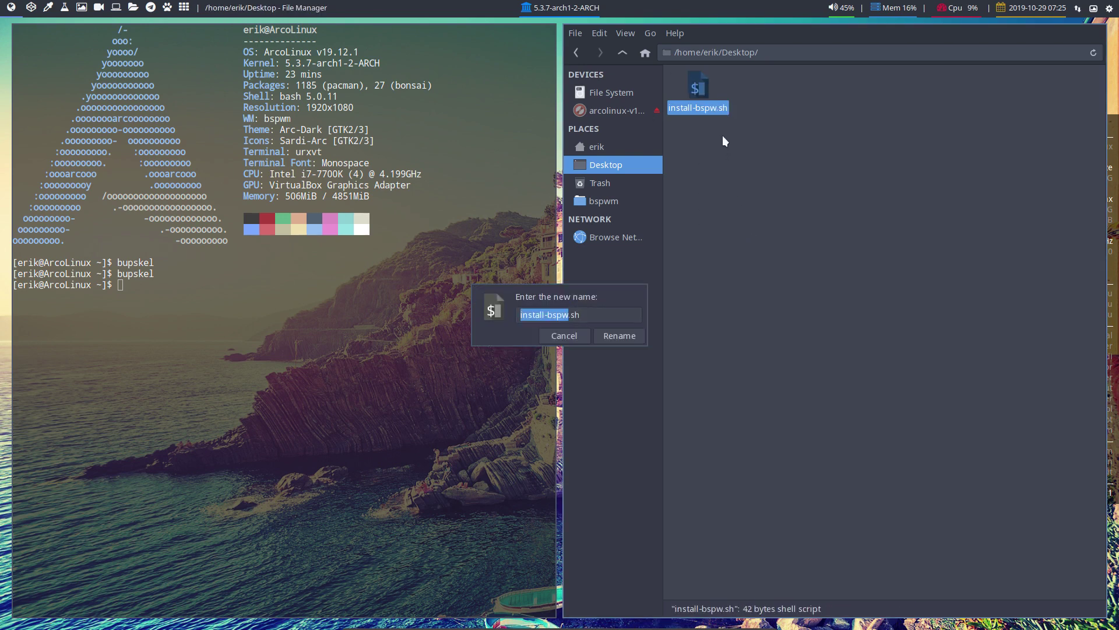
pyautogui.click(571, 314)
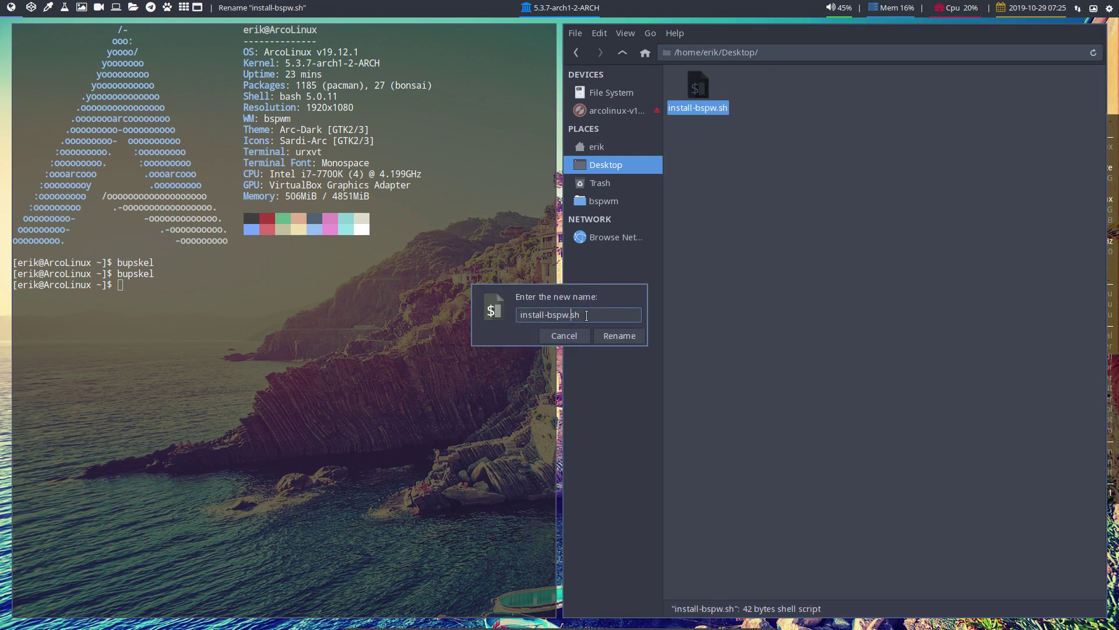
pyautogui.write('m')
pyautogui.press('Return')
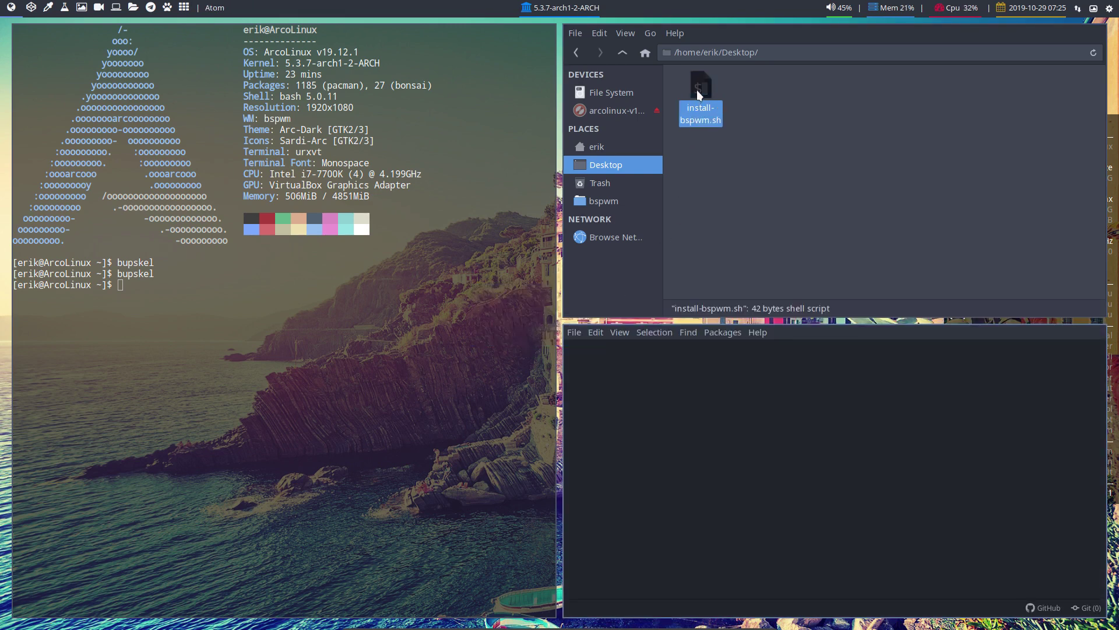
# Replace the telnet line with 'sudo pacman -S sxhkd bspwm arcolinux..' and add 'yay -S polybar'
pyautogui.rightClick(704, 89)
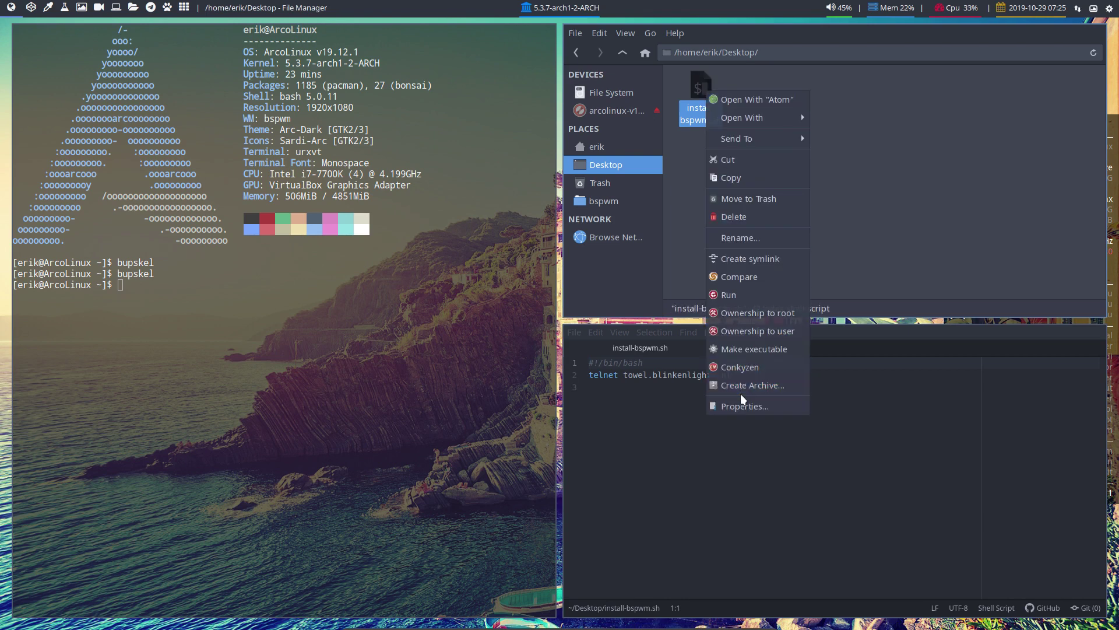
pyautogui.click(754, 345)
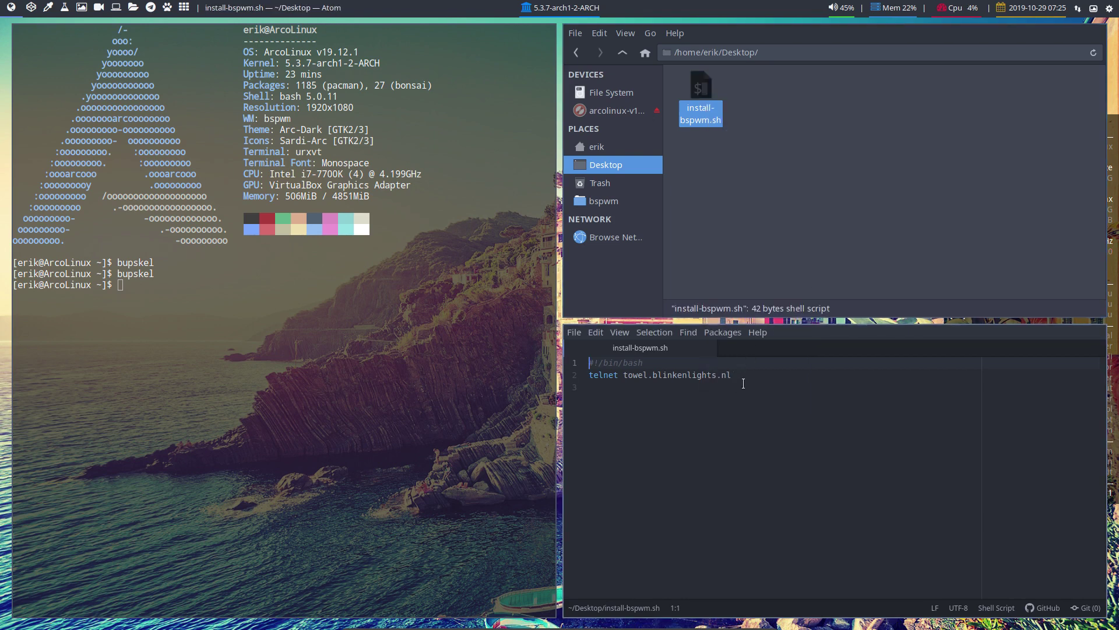
pyautogui.moveTo(750, 377); pyautogui.dragTo(590, 376)
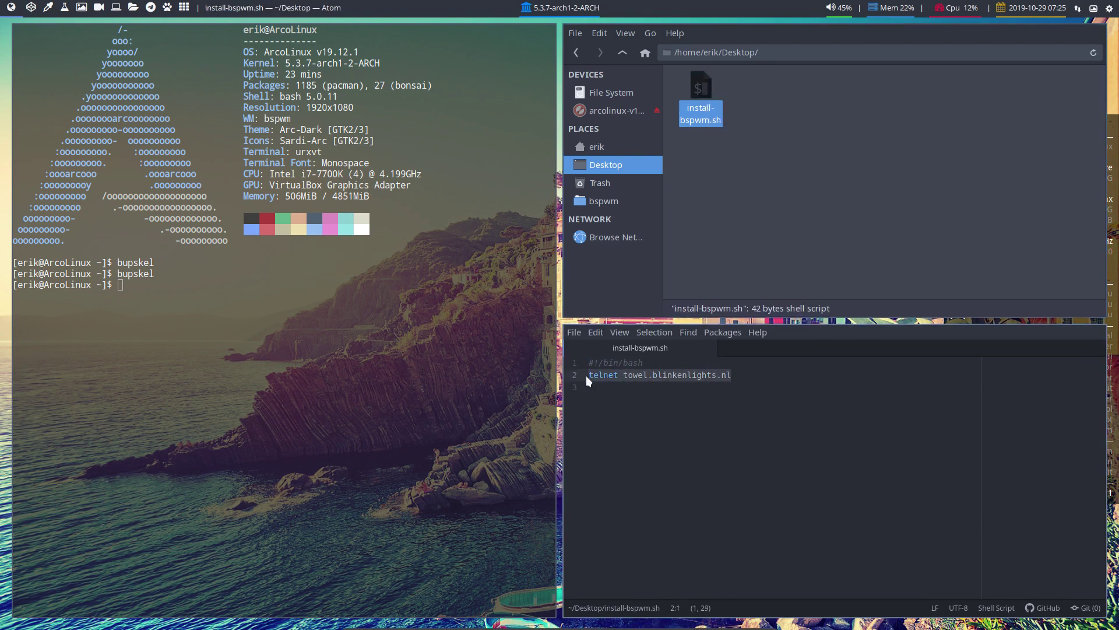
pyautogui.write('sudo pa')
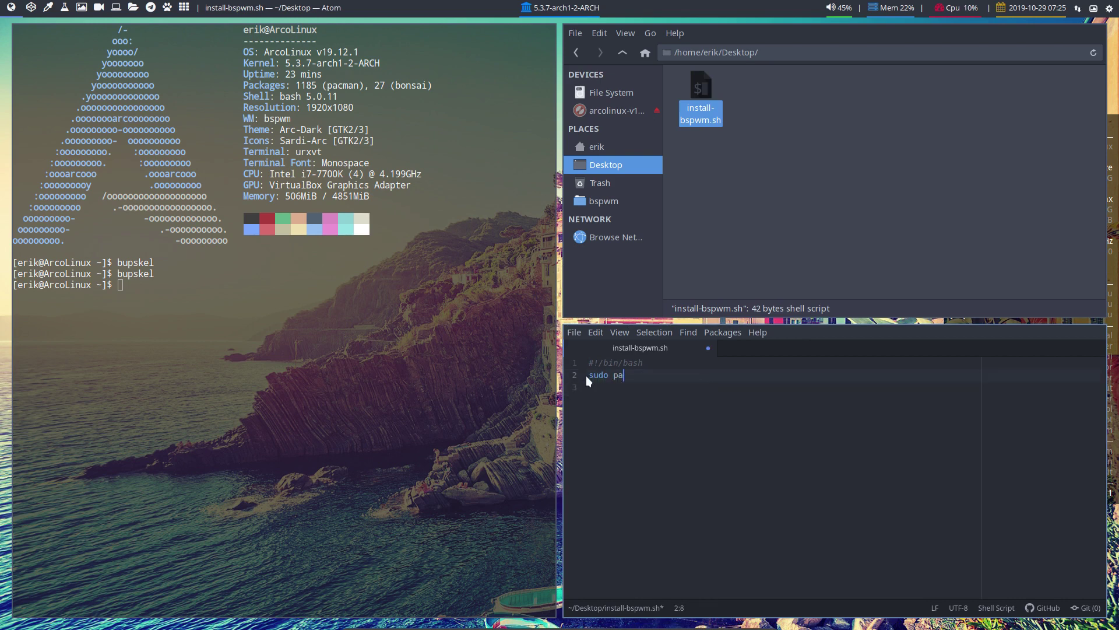
pyautogui.write('cman -S sxhkd bs')
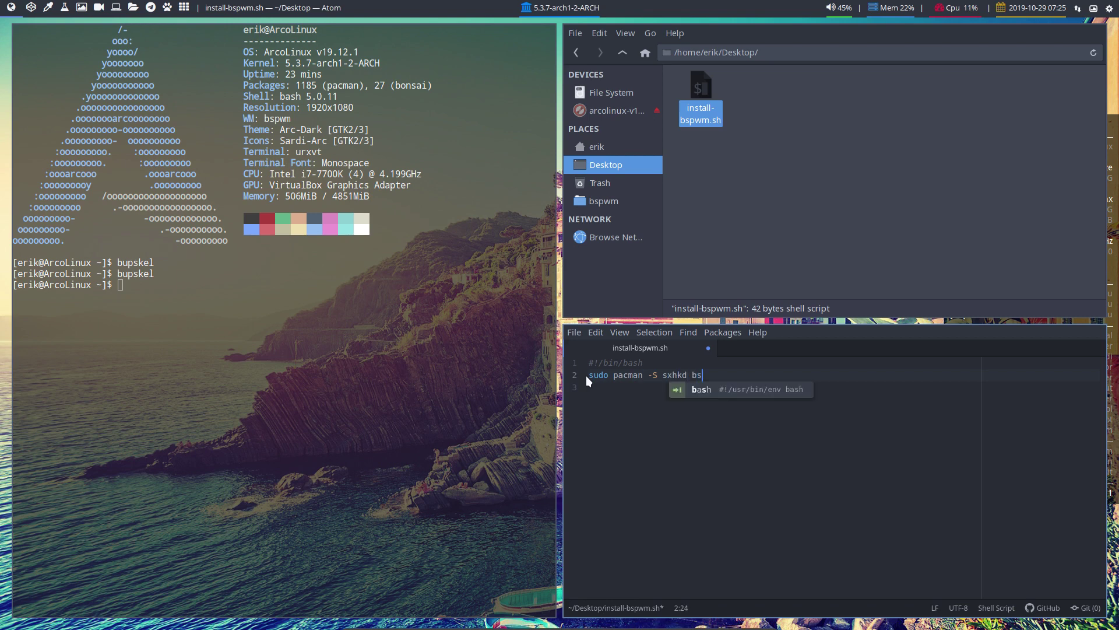
pyautogui.write('pwm arcoli')
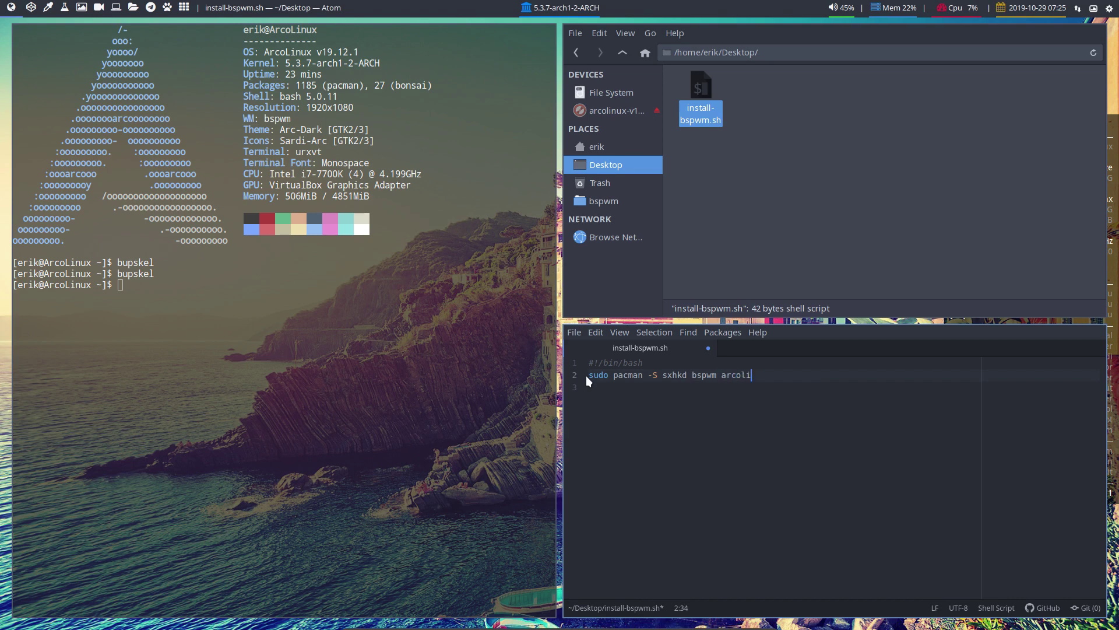
pyautogui.write('nux')
pyautogui.write('..')
pyautogui.write('-S pol')
pyautogui.write('ybar')
pyautogui.click(598, 387)
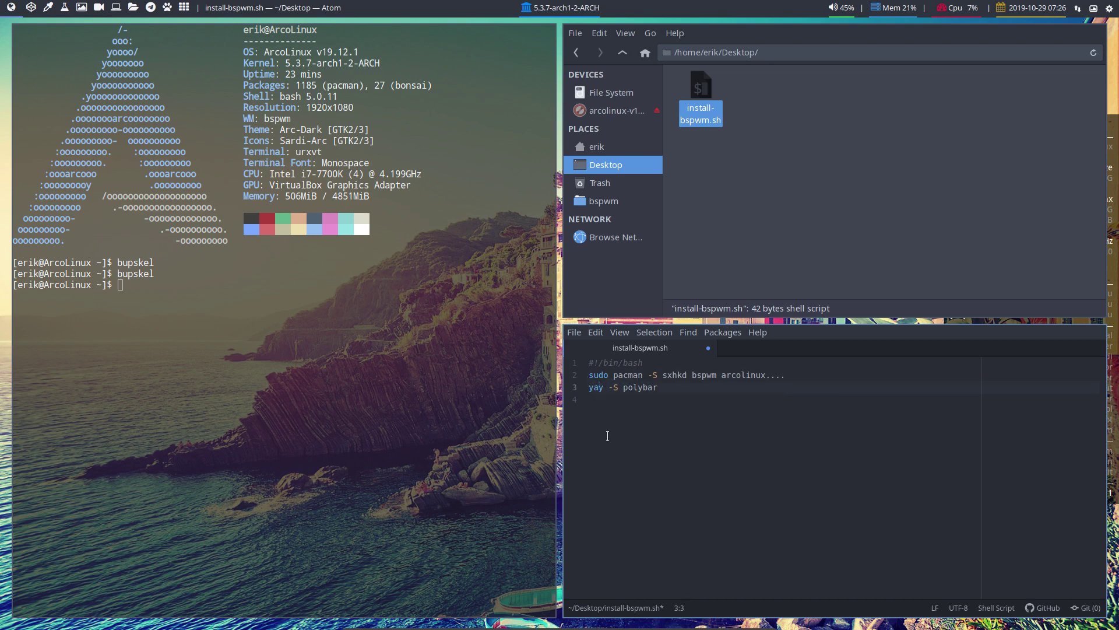